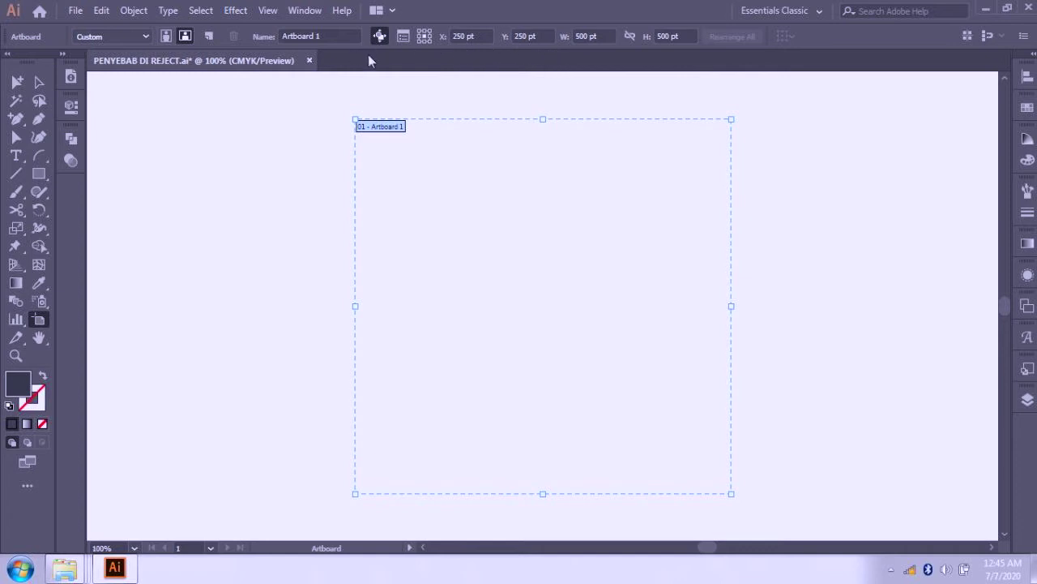
Step: Leave artboard editing and change the document's units from points to pixels in Document Setup
key("a")
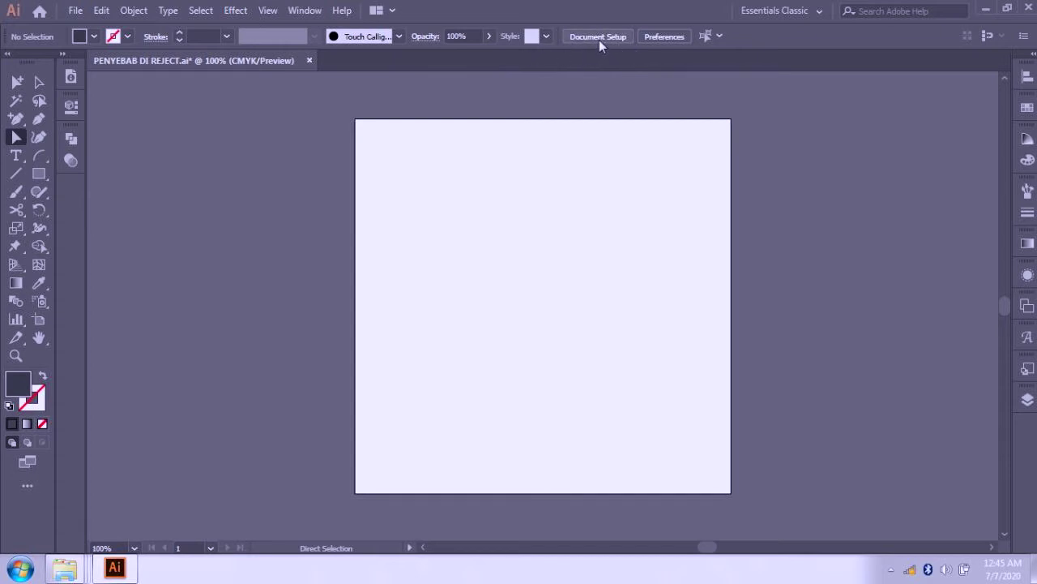
left_click(598, 40)
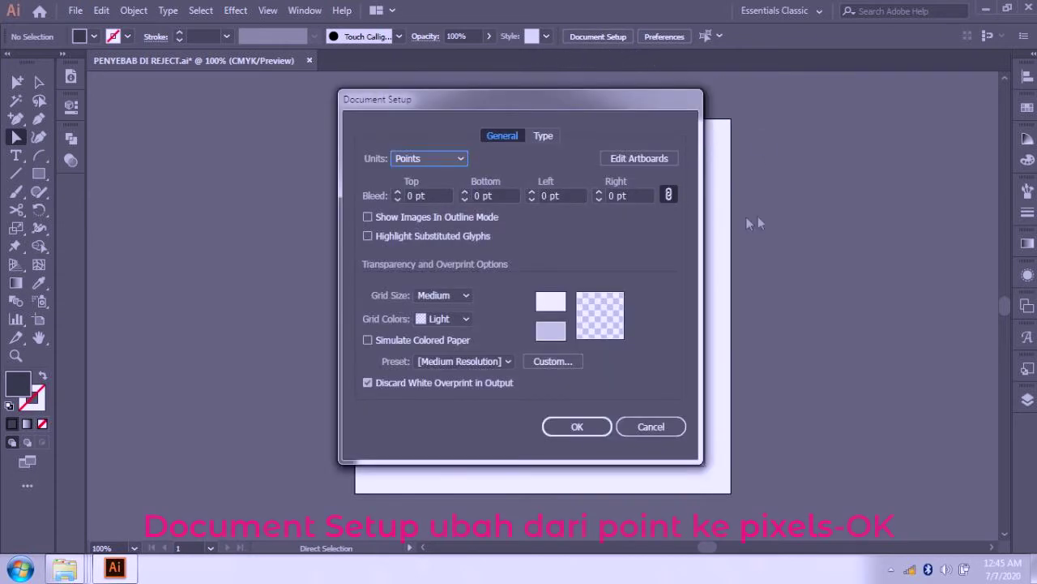
left_click(430, 158)
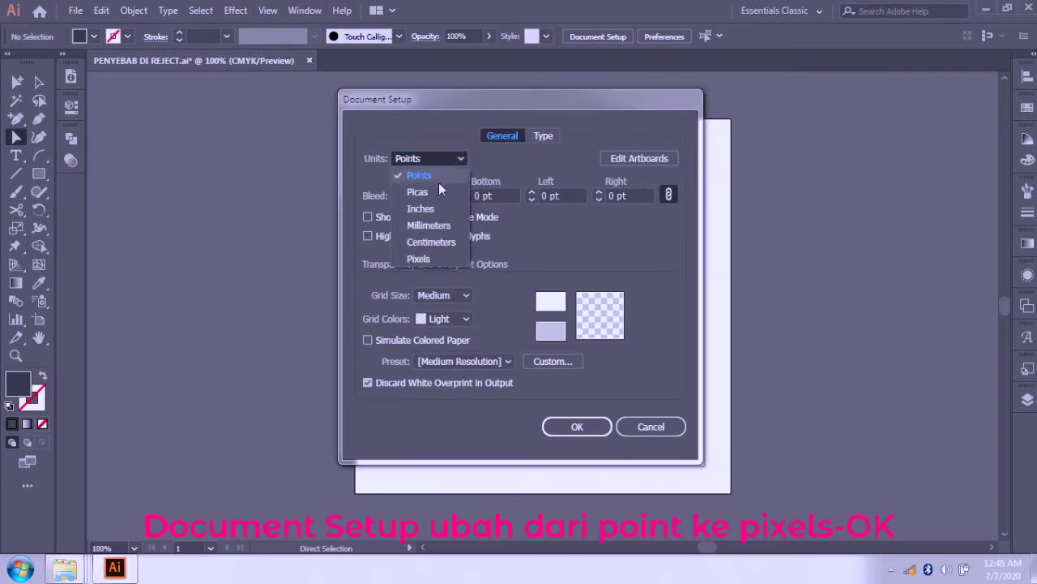
left_click(429, 260)
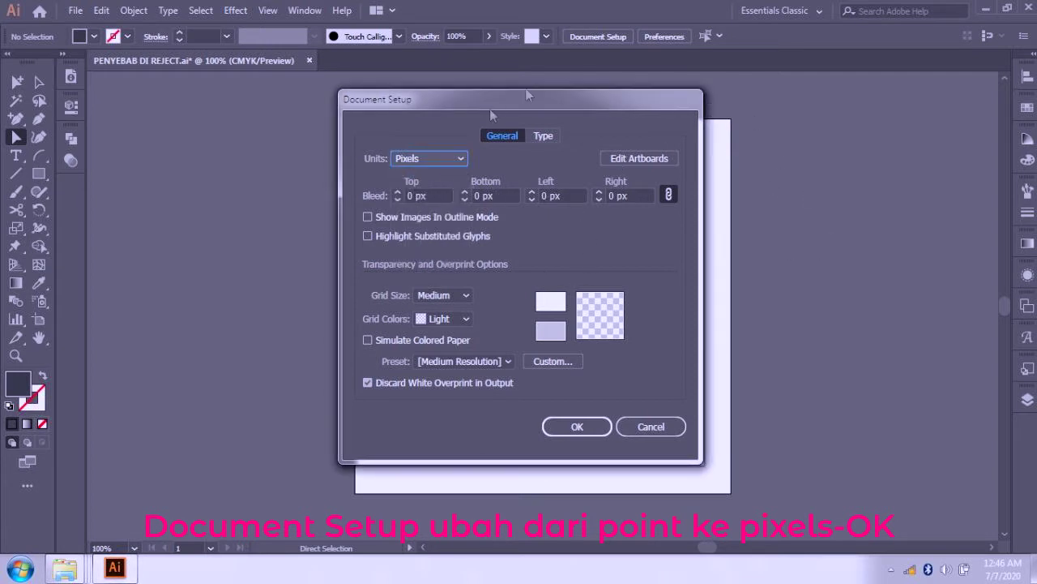
left_click(591, 432)
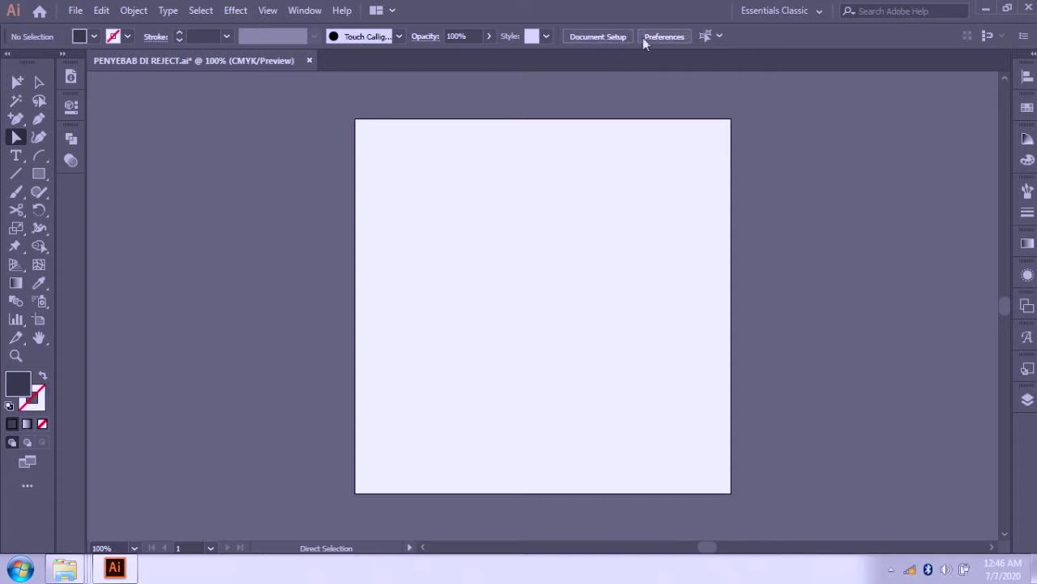
Step: Resize Artboard 1 to 2500 x 2500 px with width and height linked, and exit artboard editing
left_click(598, 36)
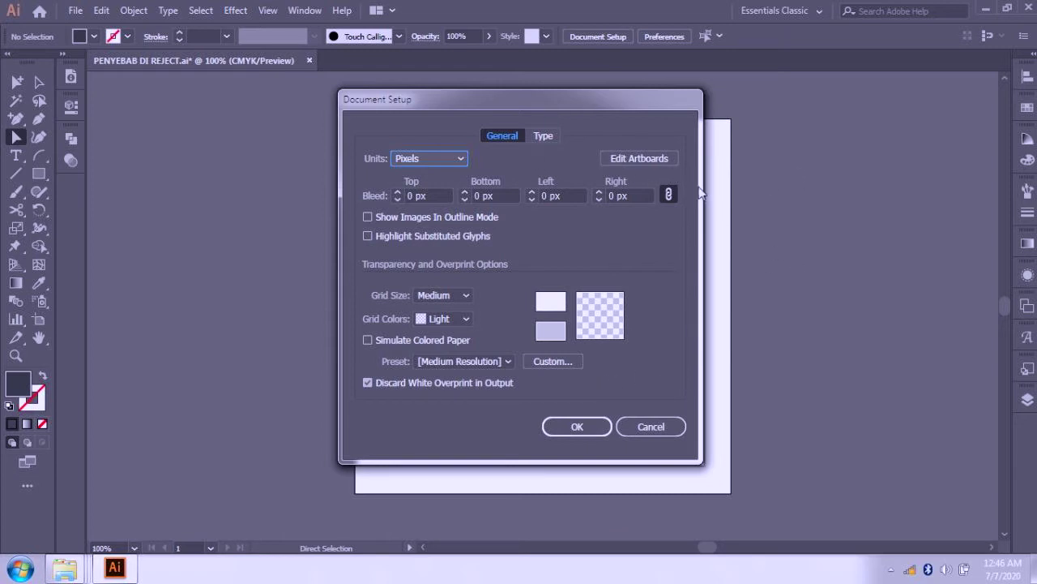
left_click(645, 164)
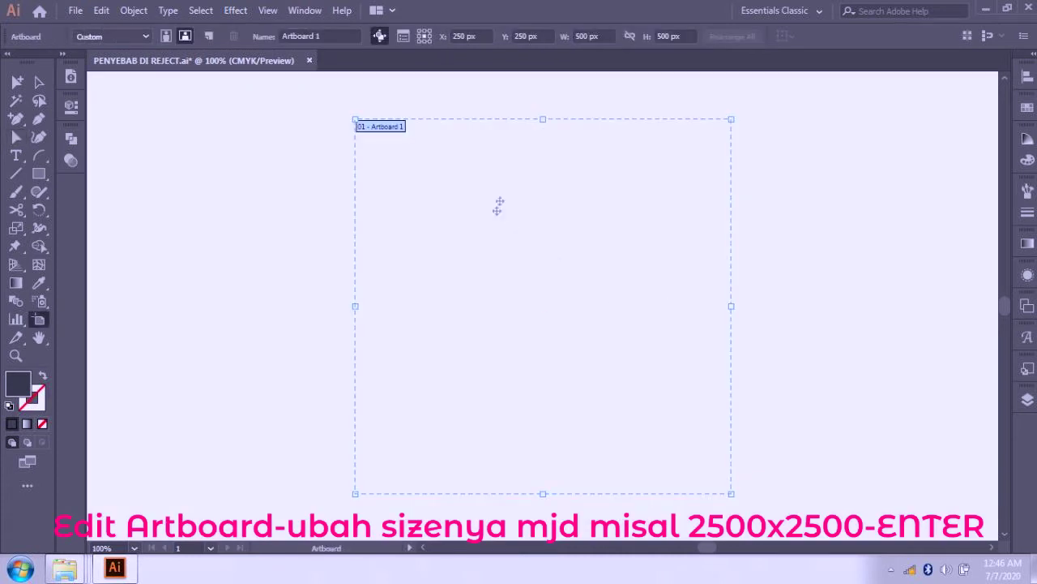
left_click(576, 37)
left_click(630, 37)
left_click(592, 37)
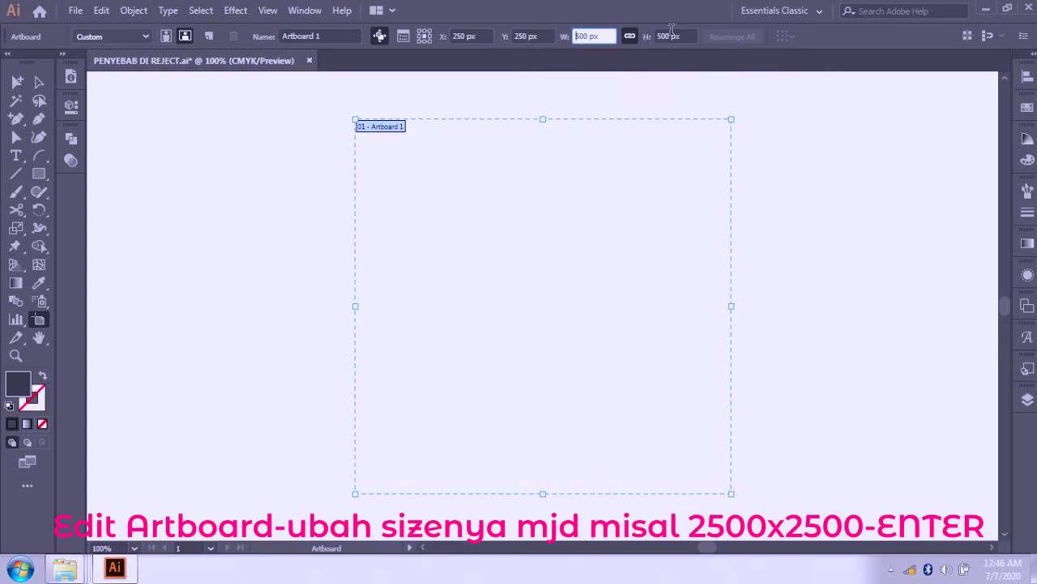
type("2")
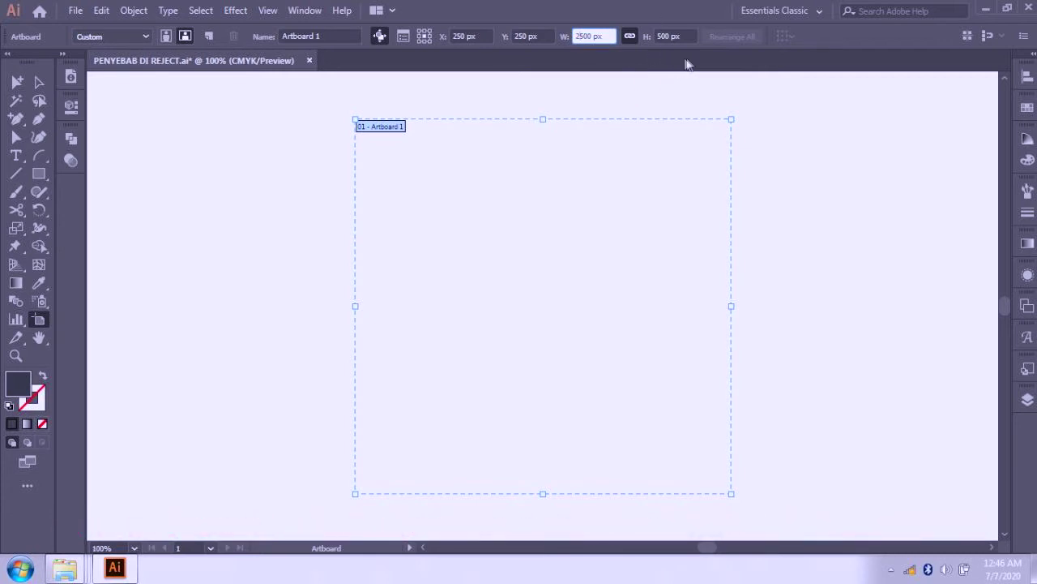
key("Return")
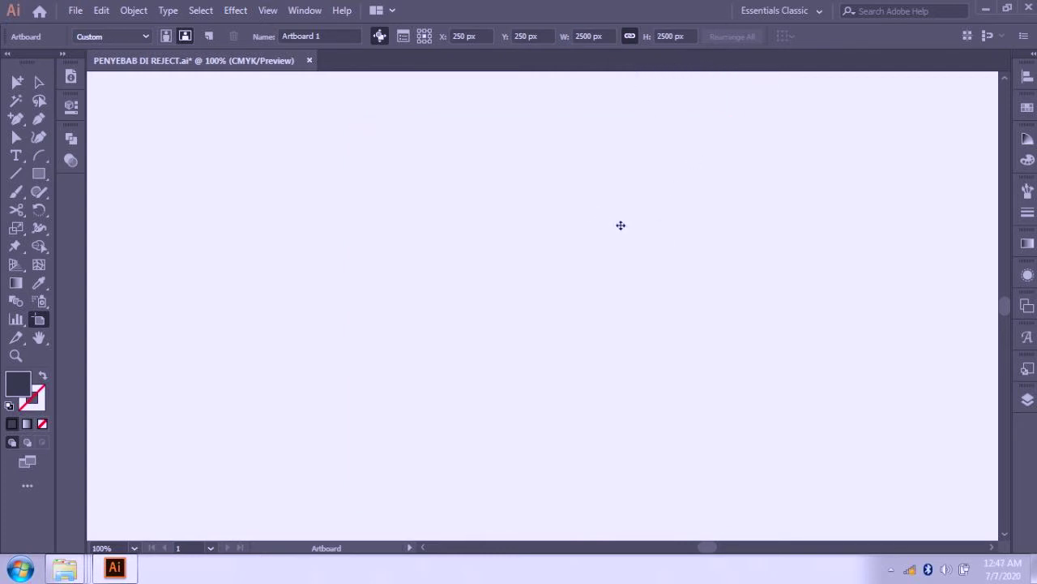
scroll(549, 204, "down", 10)
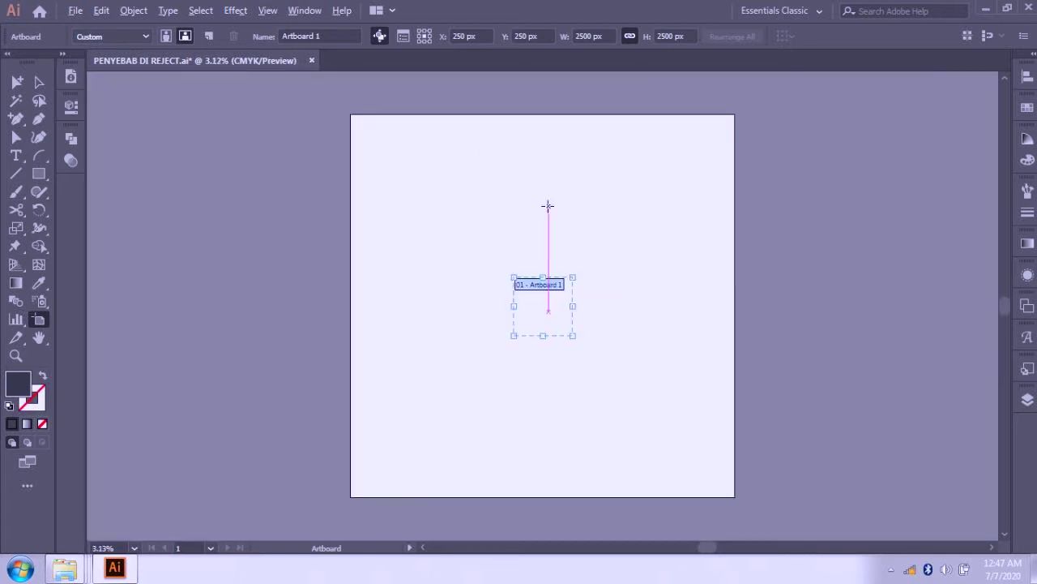
scroll(548, 205, "up", 2)
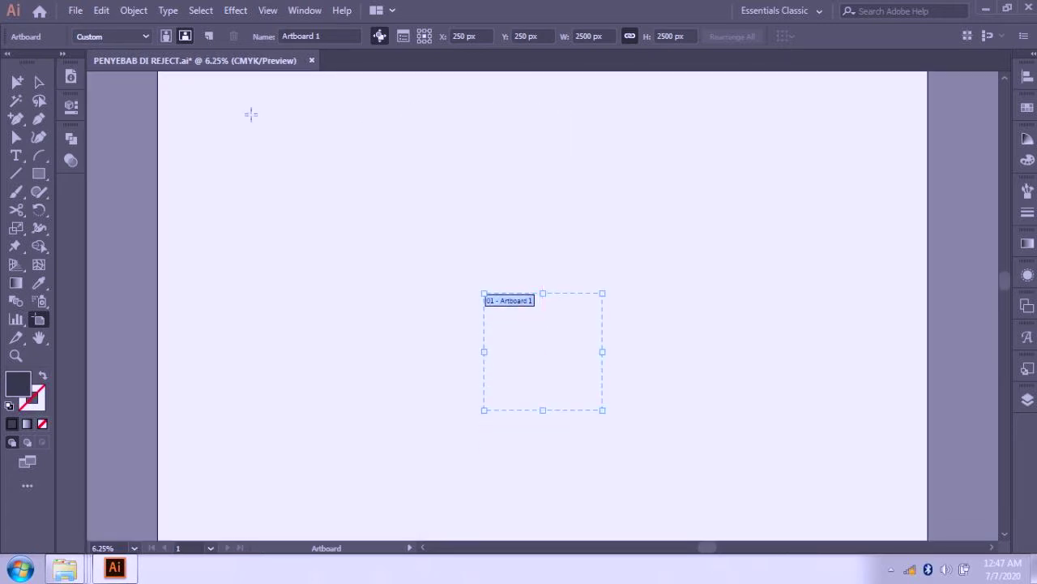
key("a")
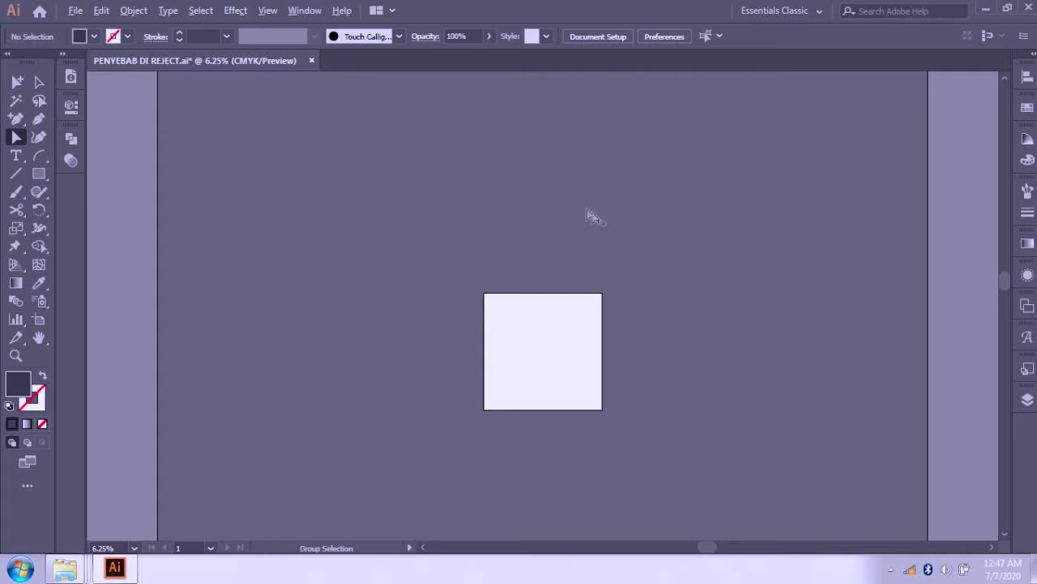
Step: Scale the small white square at the artboard's centre until it covers the entire artboard, and deselect it
scroll(607, 245, "up", 3)
scroll(598, 253, "down", 4)
scroll(570, 295, "up", 2)
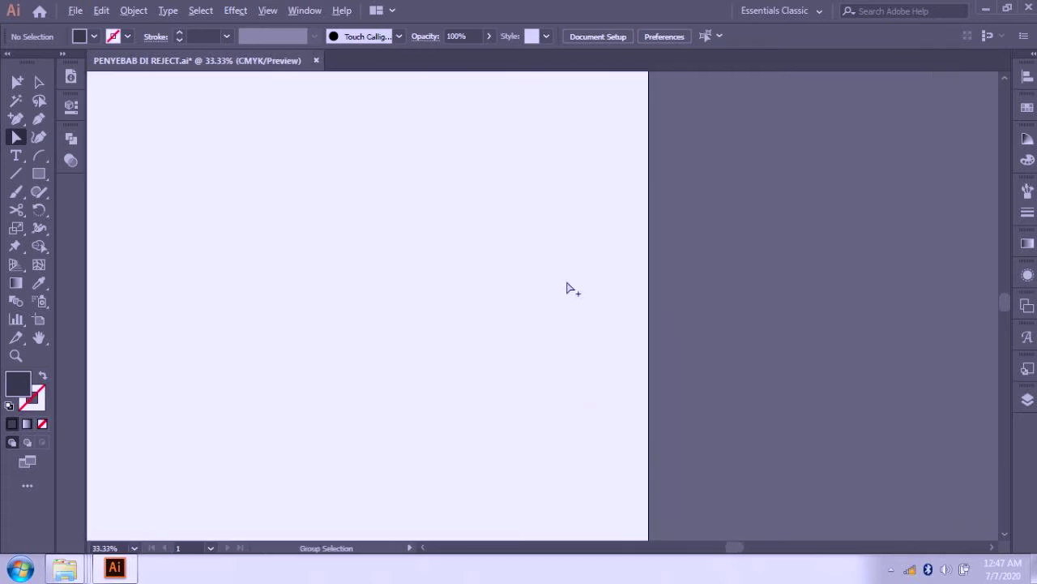
scroll(568, 284, "down", 3)
scroll(514, 273, "up", 1)
scroll(517, 272, "up", 1)
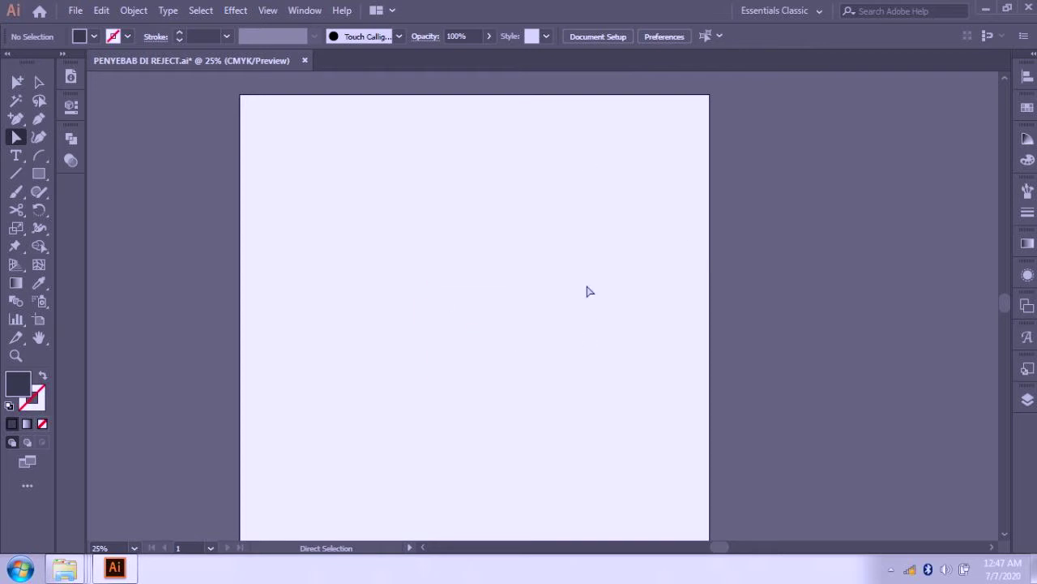
left_click_drag(428, 281, 522, 377)
scroll(519, 296, "down", 1)
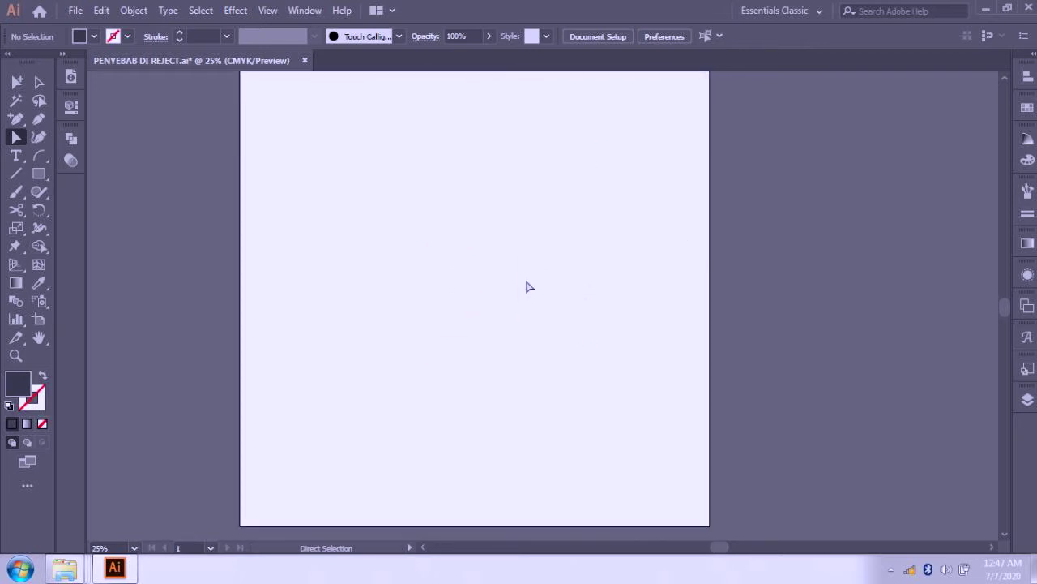
left_click(503, 287)
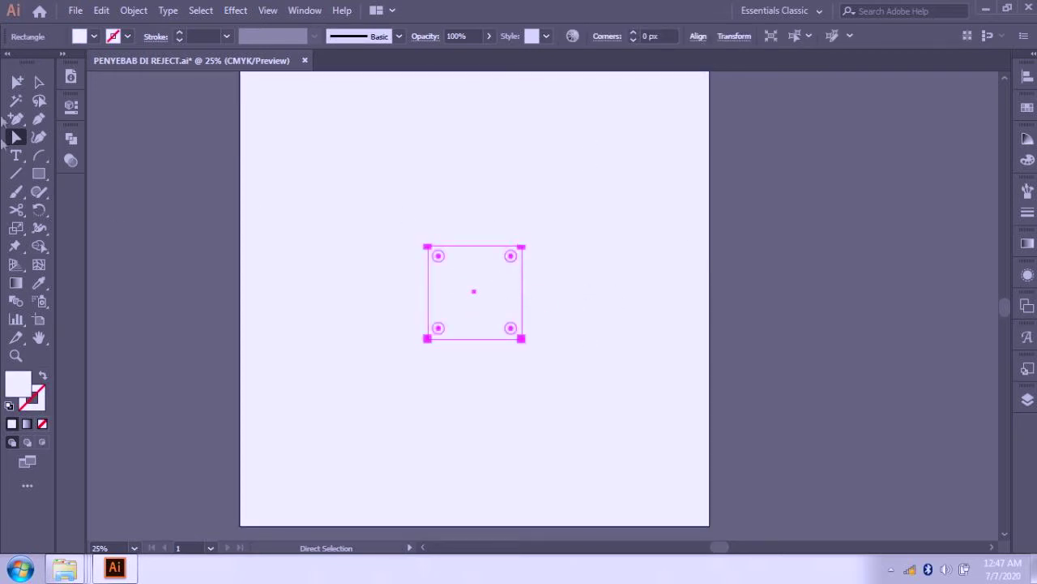
left_click(38, 82)
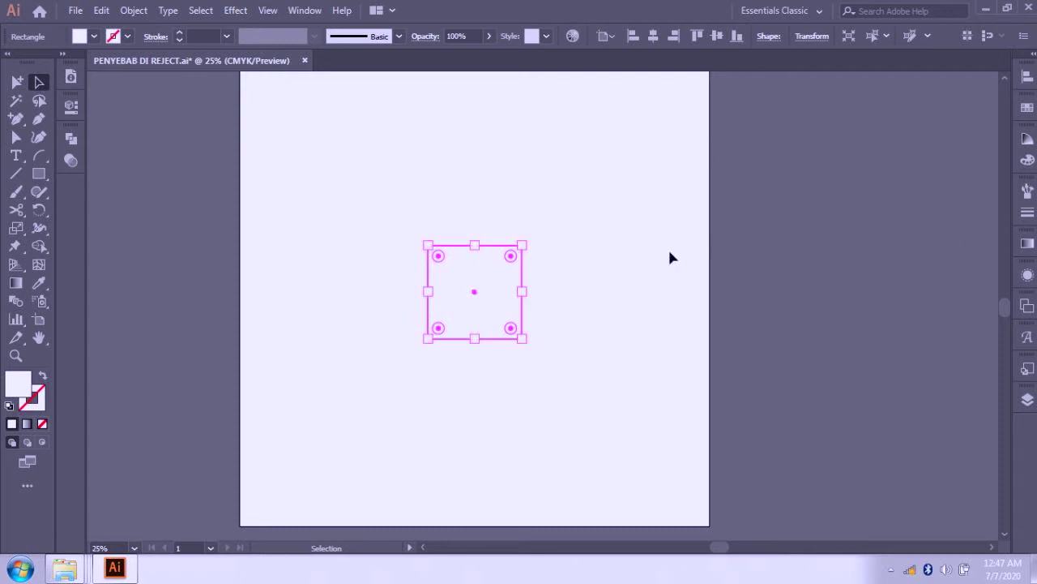
scroll(542, 247, "down", 1)
scroll(539, 250, "up", 1)
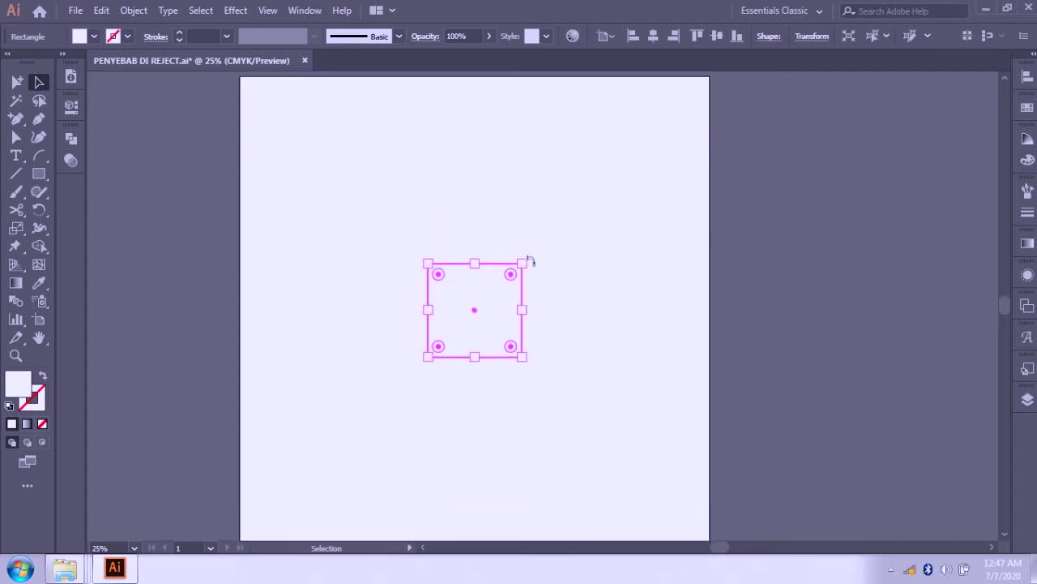
left_click_drag(523, 264, 709, 132)
scroll(447, 288, "down", 2)
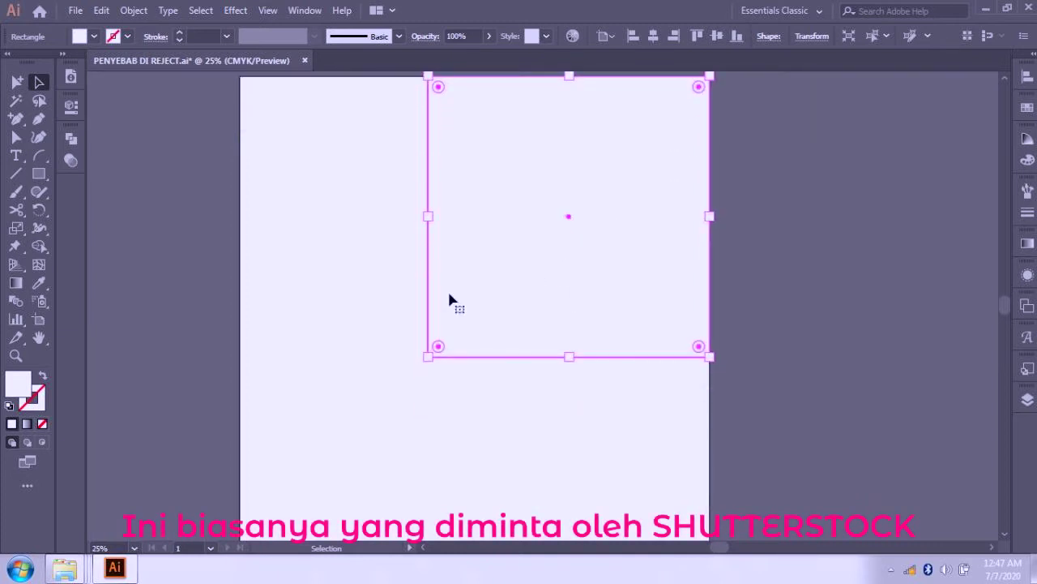
left_click_drag(430, 355, 241, 505)
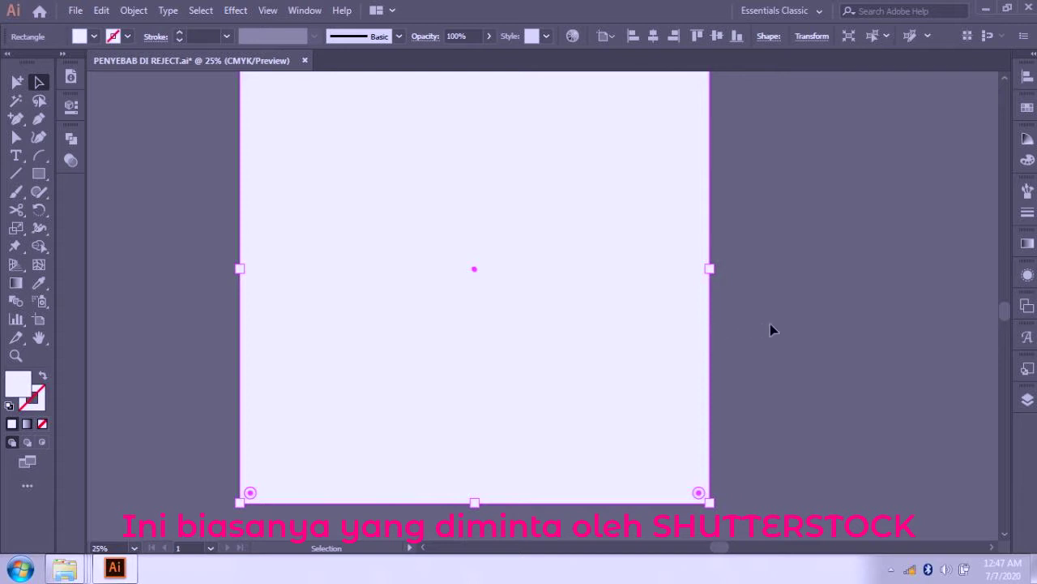
left_click(795, 337)
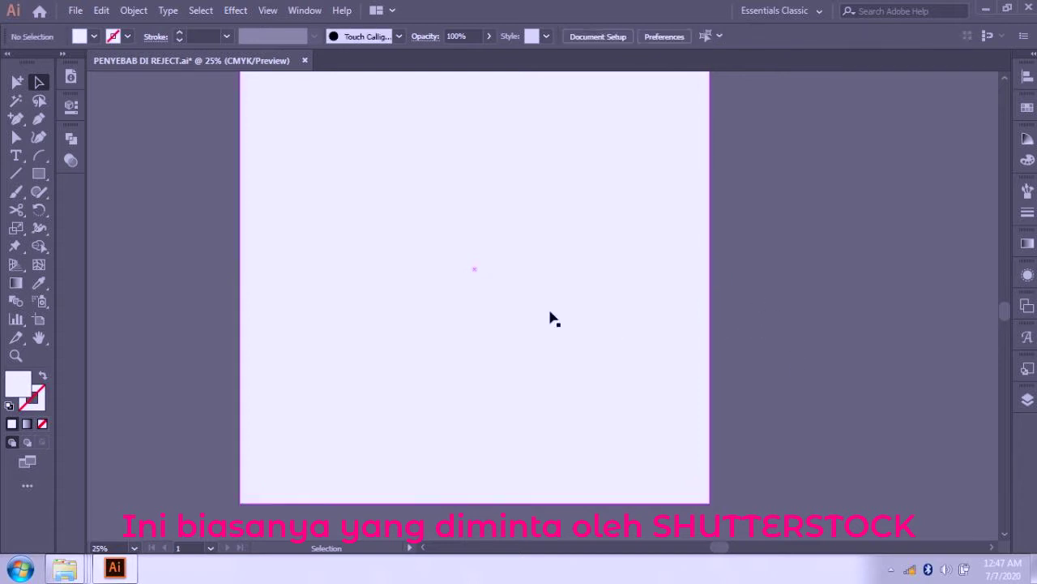
left_click(551, 314)
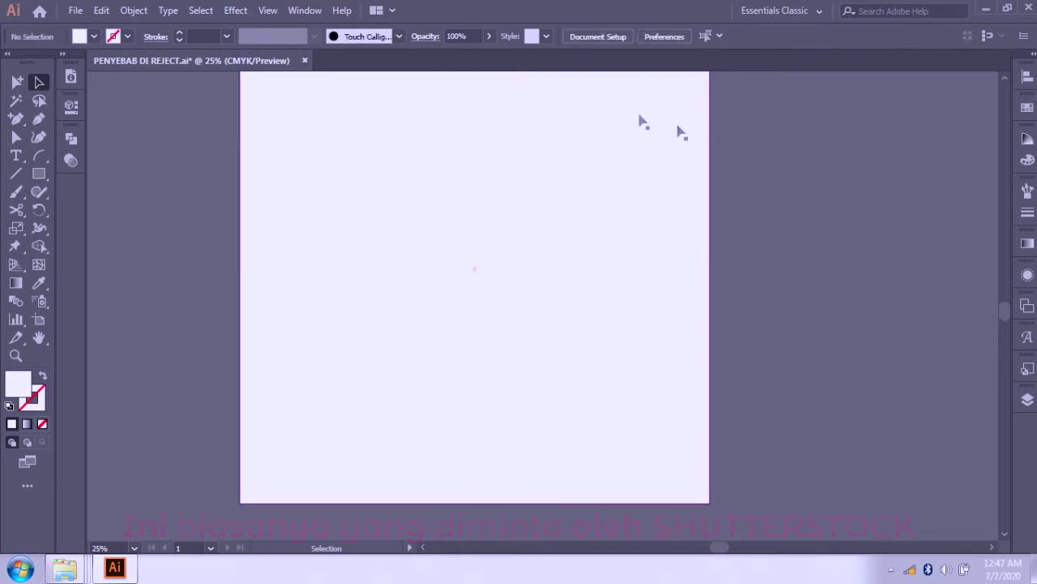
Step: Review the unit options in Document Setup and close it without changing anything
left_click(598, 37)
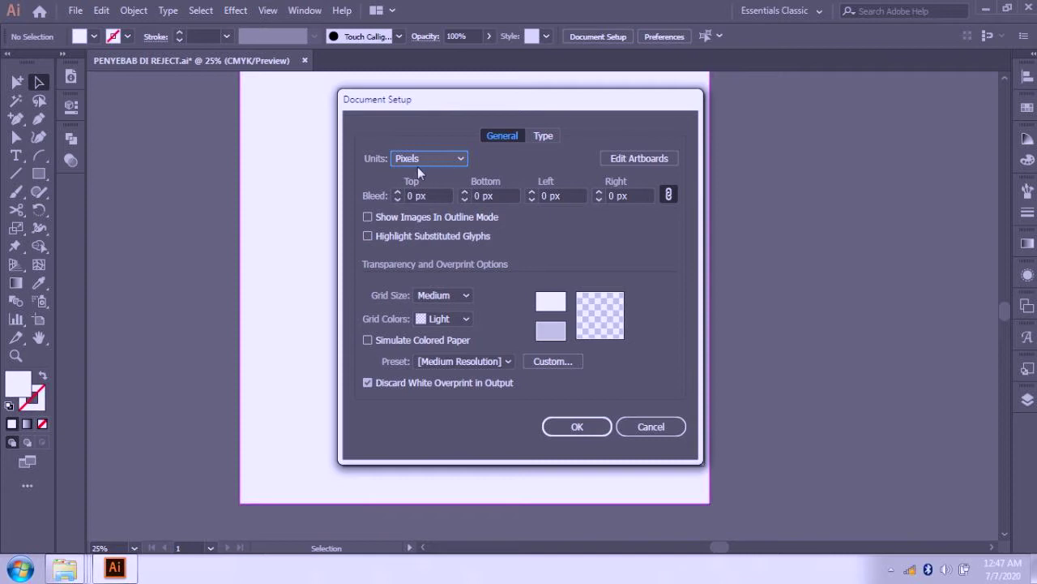
left_click(417, 164)
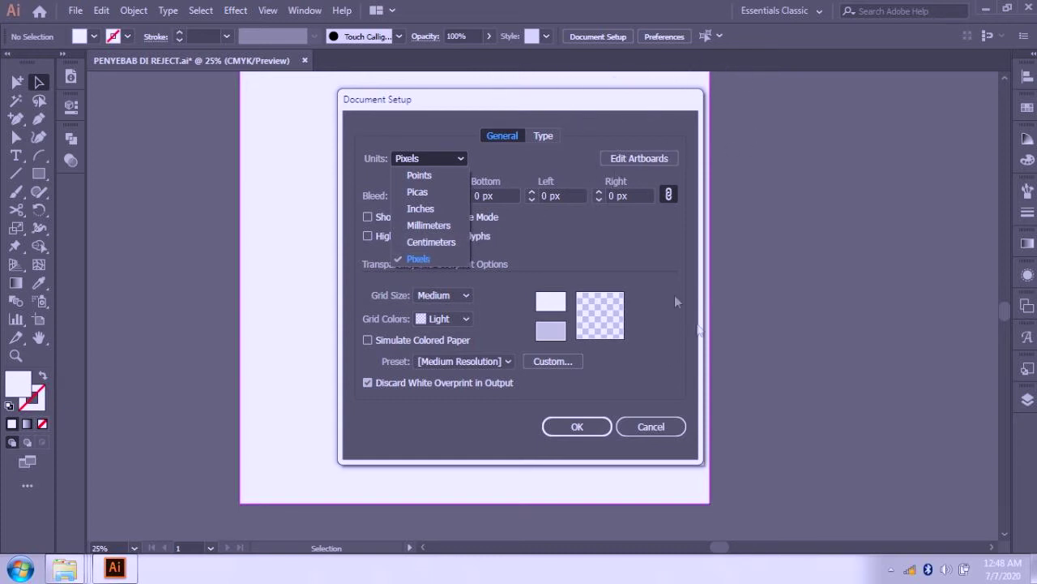
left_click(657, 434)
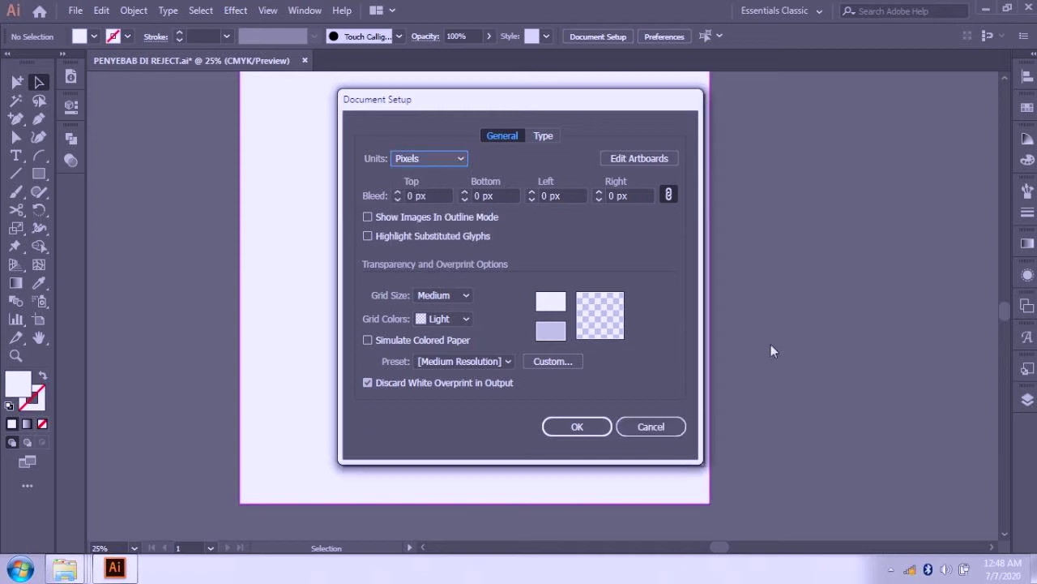
left_click(677, 430)
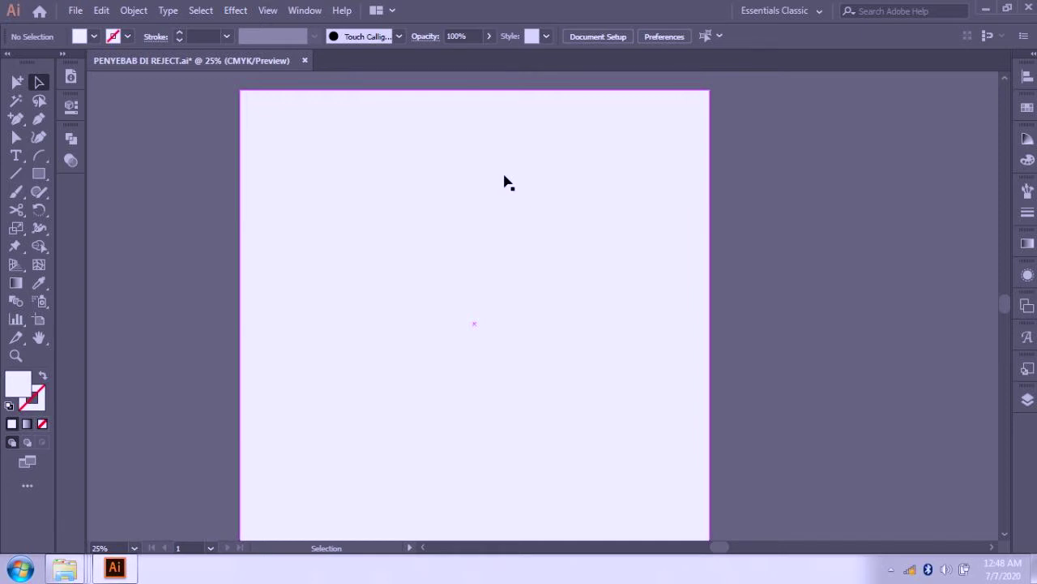
Step: Hide the UKURAN/SIZE layer and show the OPEN PATH layer
scroll(521, 195, "down", 1)
scroll(522, 195, "up", 1)
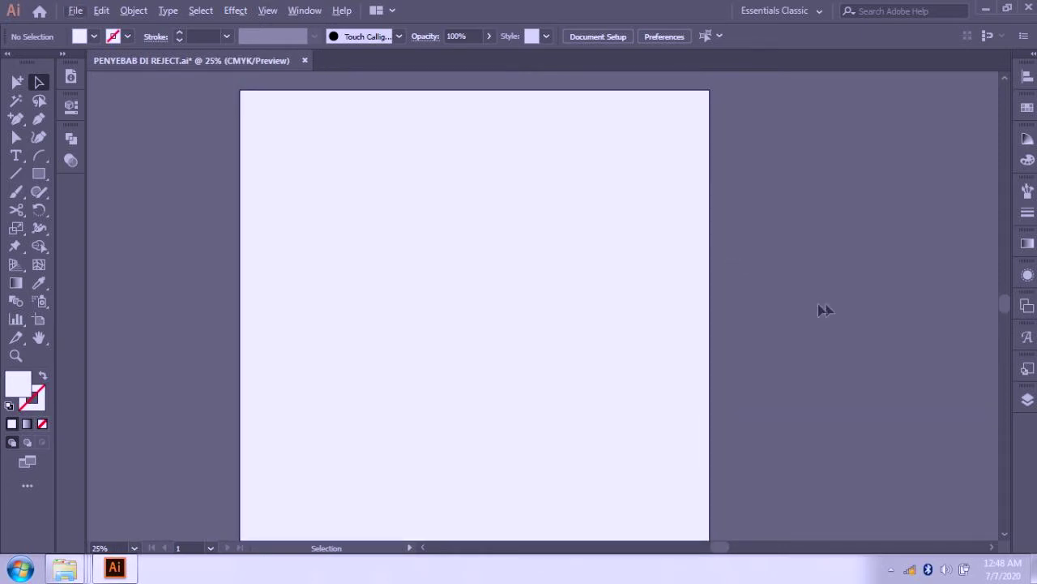
left_click(1027, 399)
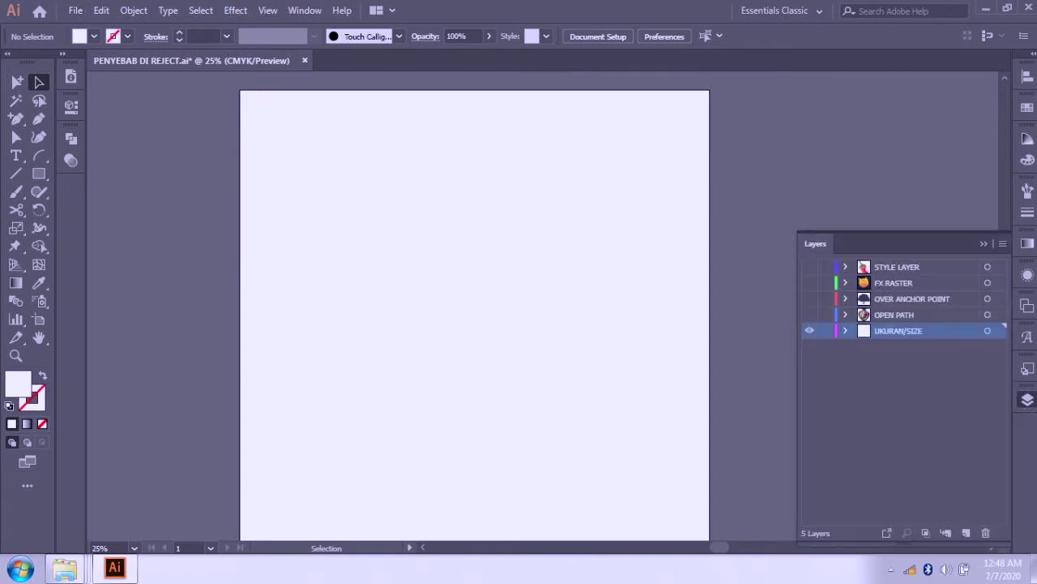
key("ctrl+y")
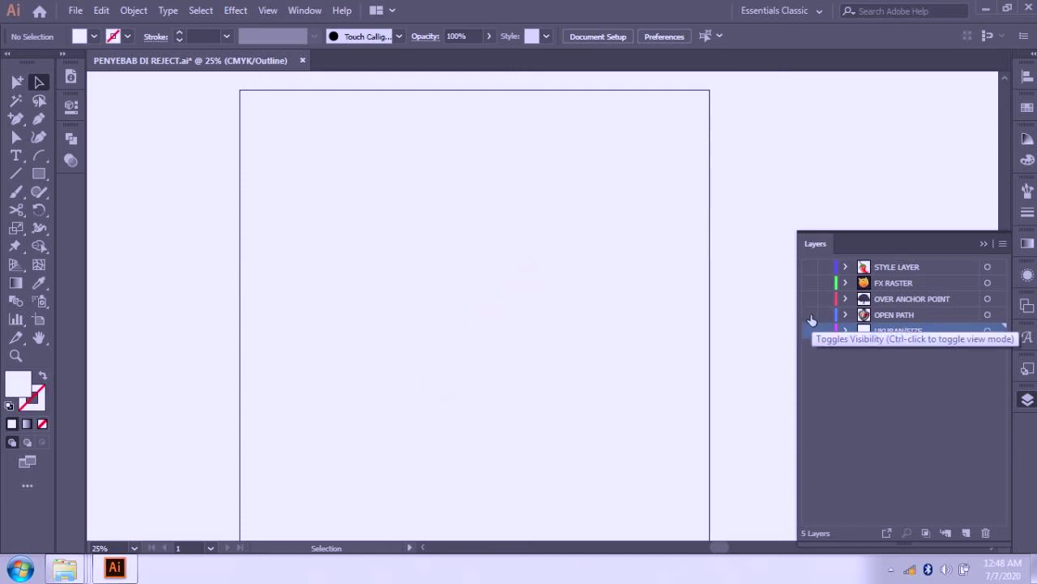
left_click(810, 315)
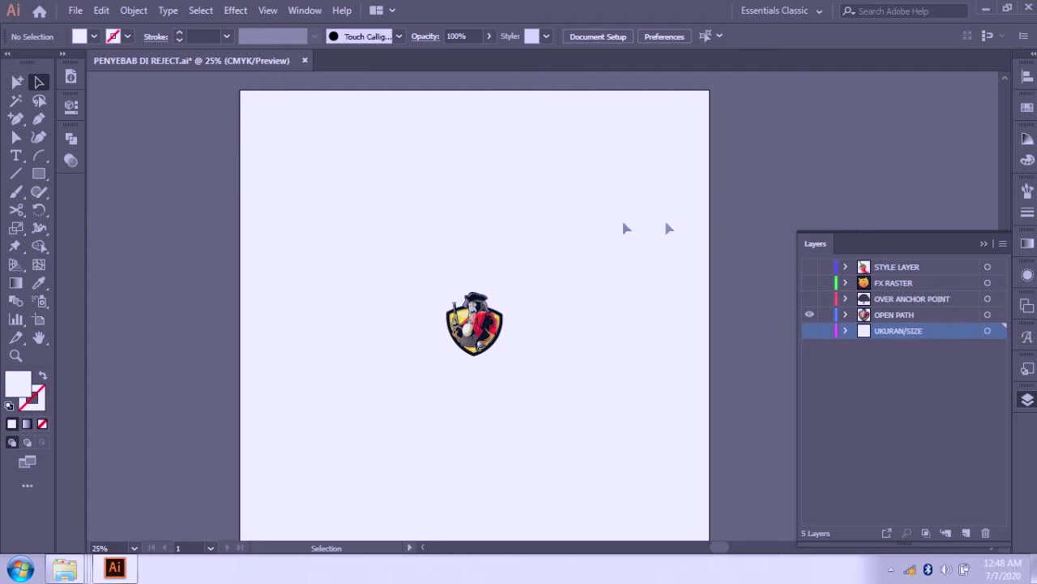
Step: Enlarge the pirate artwork on the OPEN PATH layer to fill most of the artboard, and leave the layer's artwork selected
left_click(999, 314)
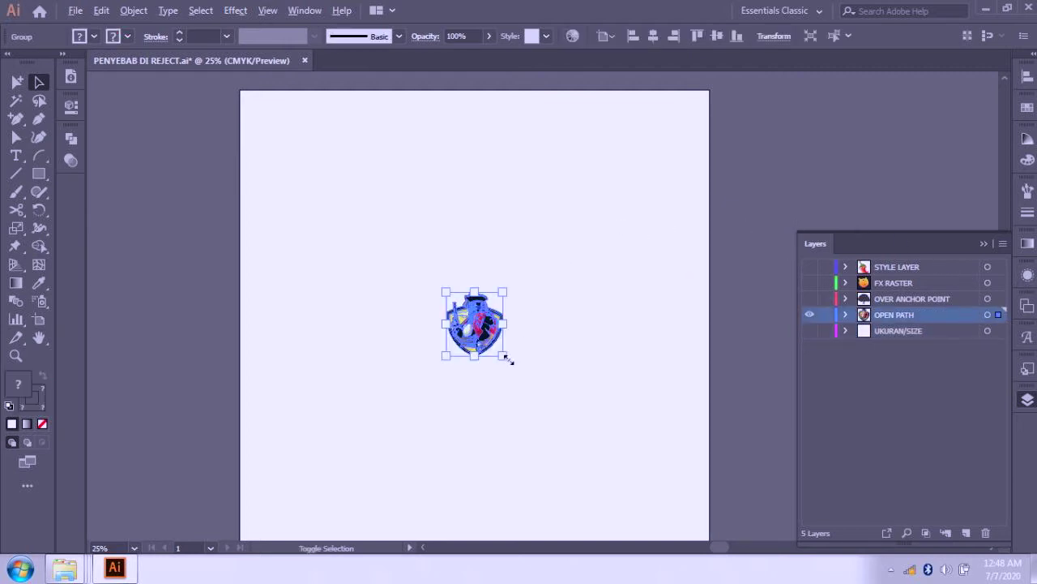
left_click_drag(503, 356, 655, 386)
scroll(685, 337, "up", 4)
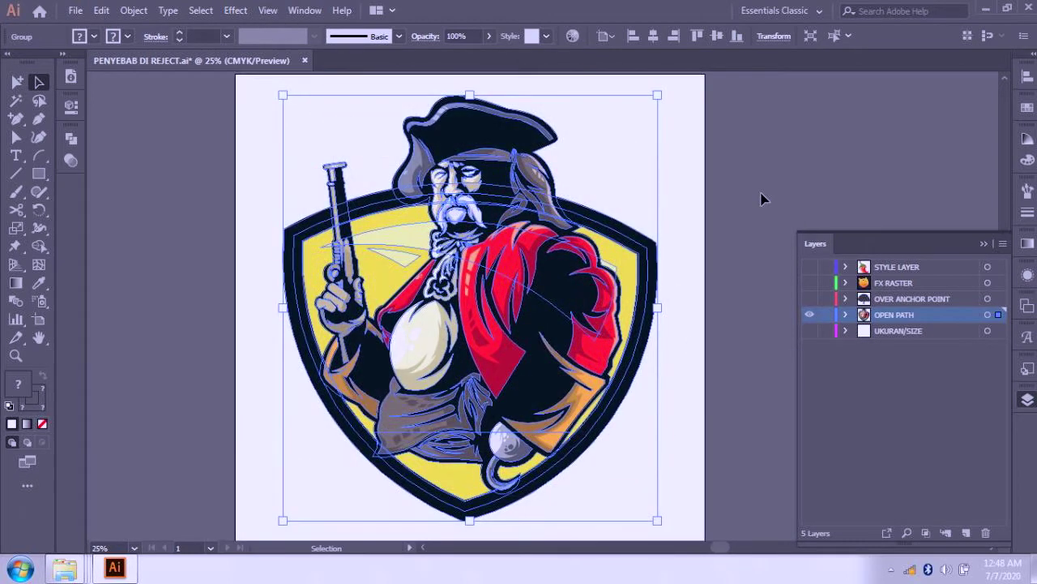
left_click(762, 199)
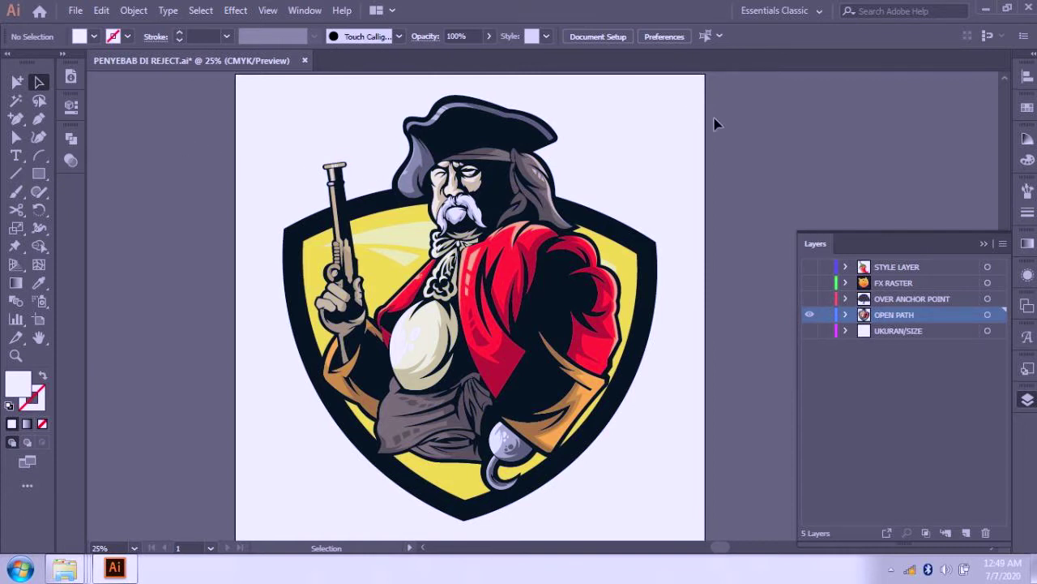
left_click(987, 314)
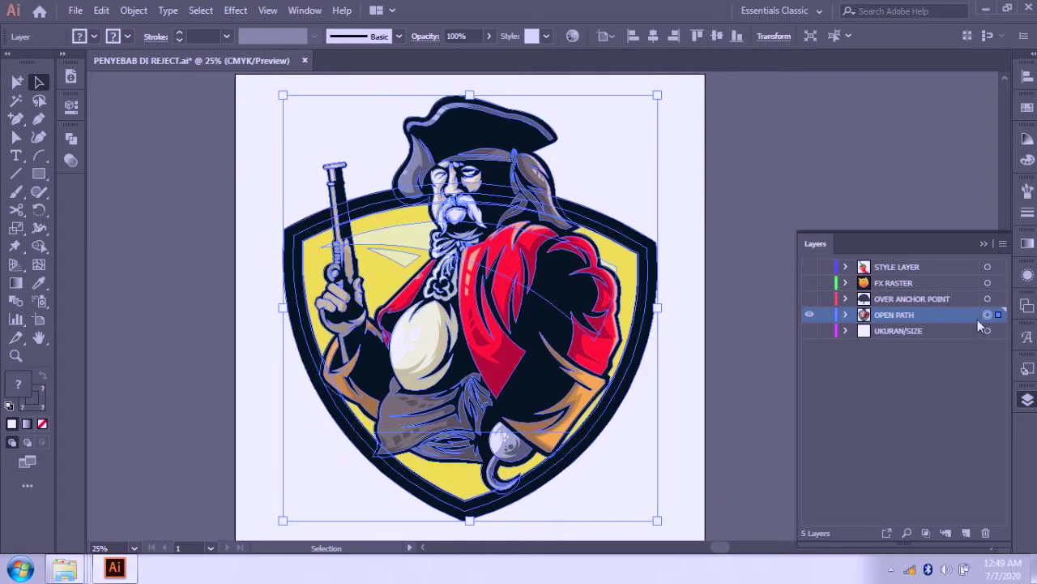
Step: Deselect the pirate artwork and display the Document Info for objects
left_click(781, 146)
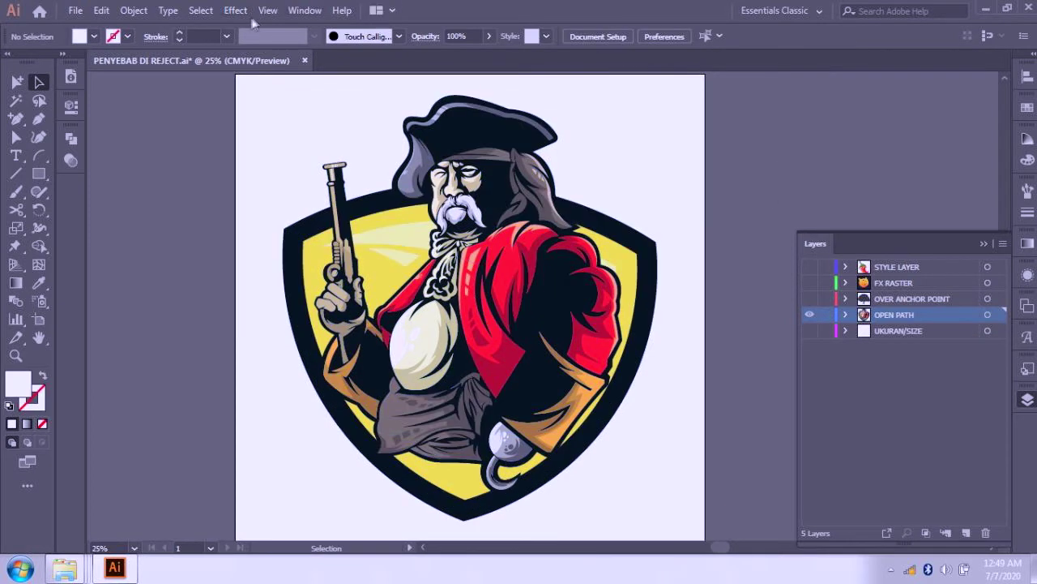
left_click(305, 10)
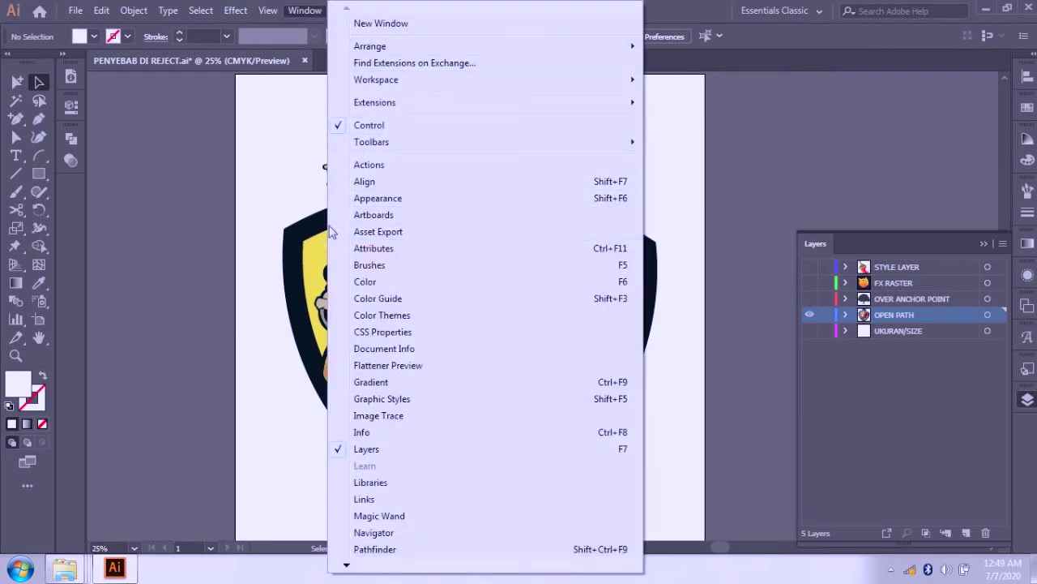
left_click(308, 12)
left_click(308, 12)
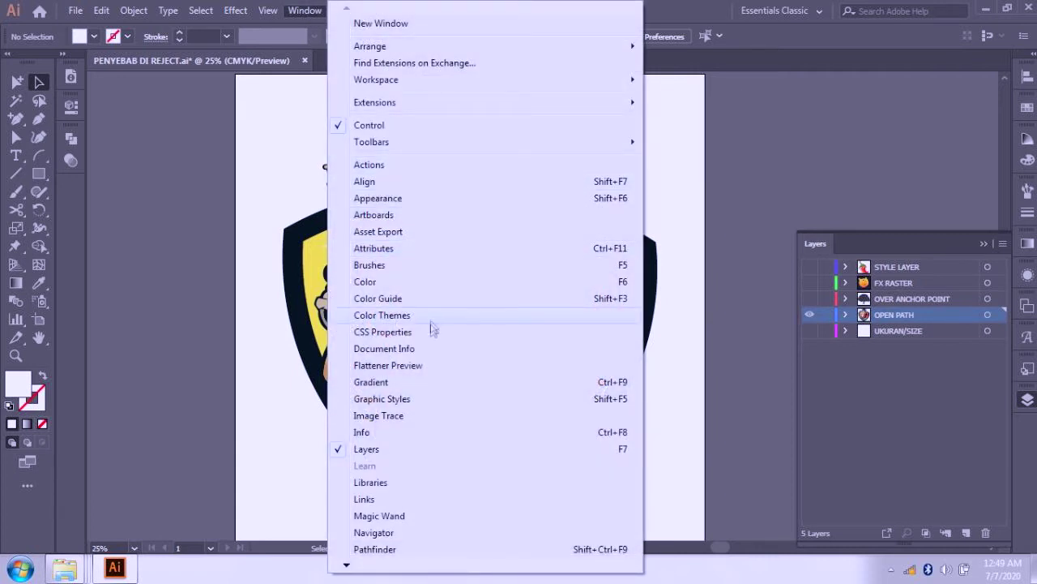
left_click(413, 350)
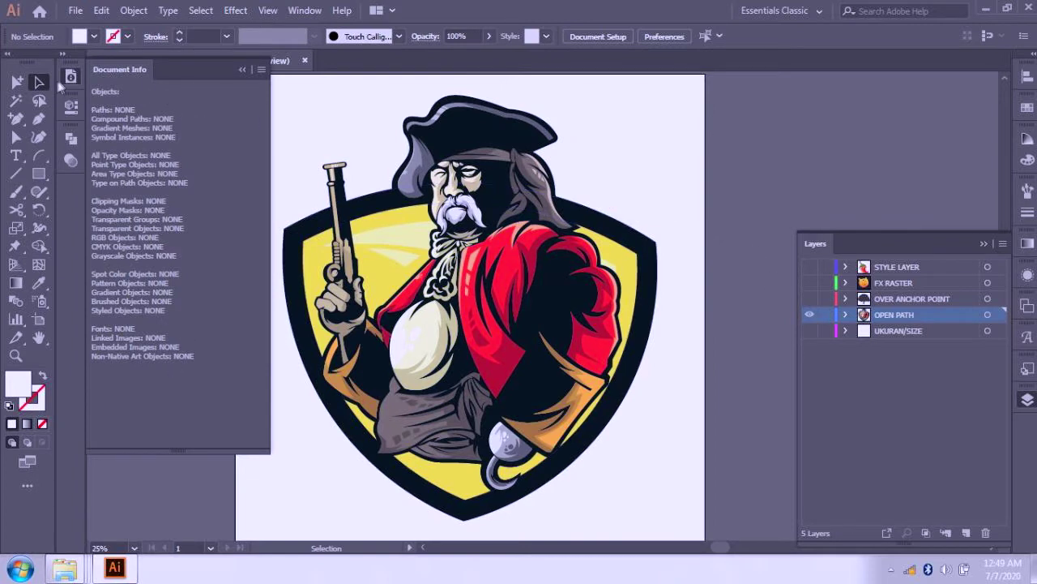
Step: Select all artwork on the OPEN PATH layer, check its open and closed paths in the Document Info, and deselect it
left_click(988, 315)
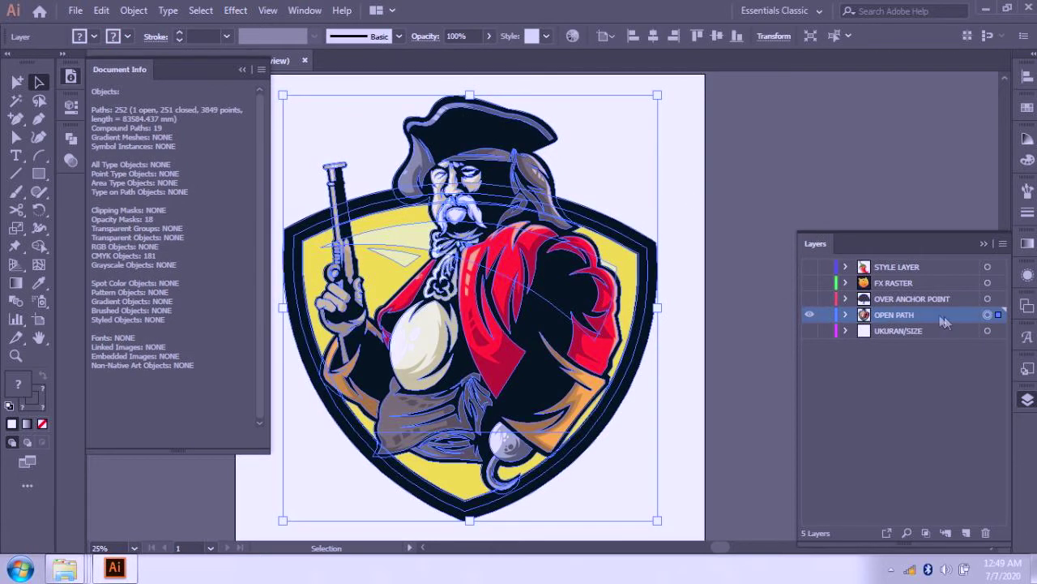
left_click(260, 70)
left_click(307, 113)
left_click(745, 132)
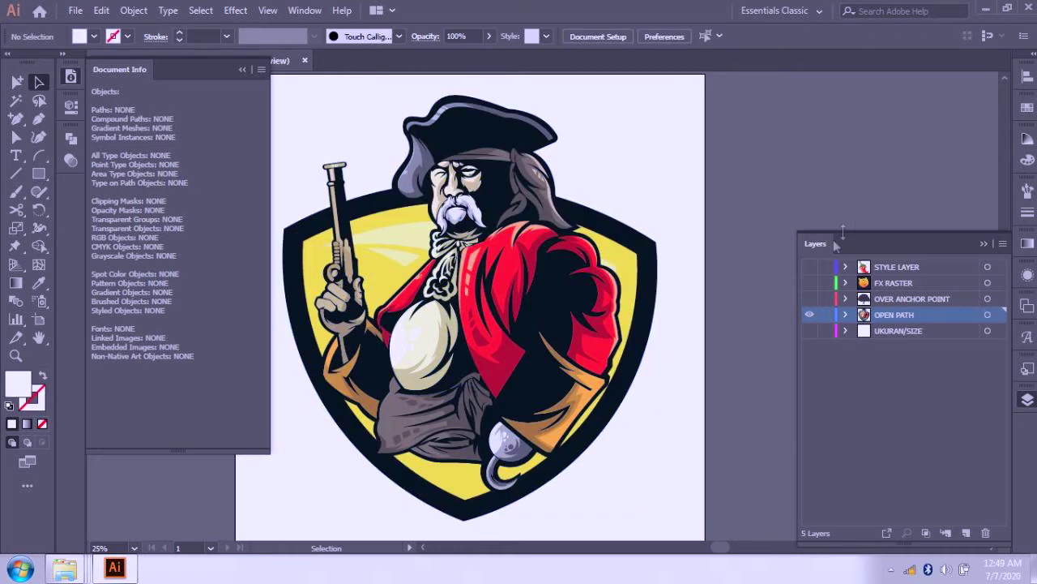
Step: Look at the sublayers inside the OPEN PATH layer, and collapse the layer and the Document Info
left_click(846, 316)
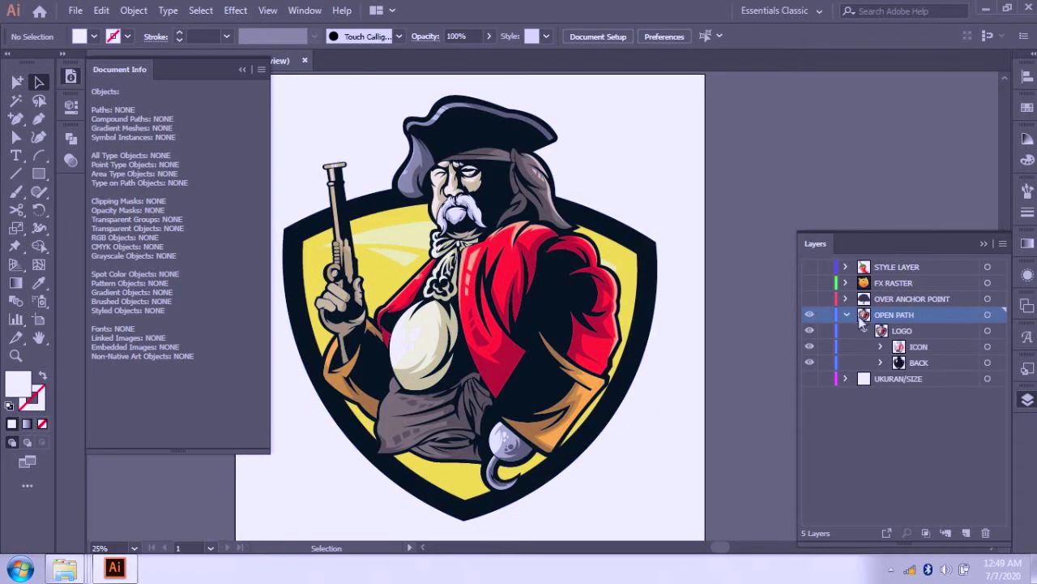
left_click(847, 315)
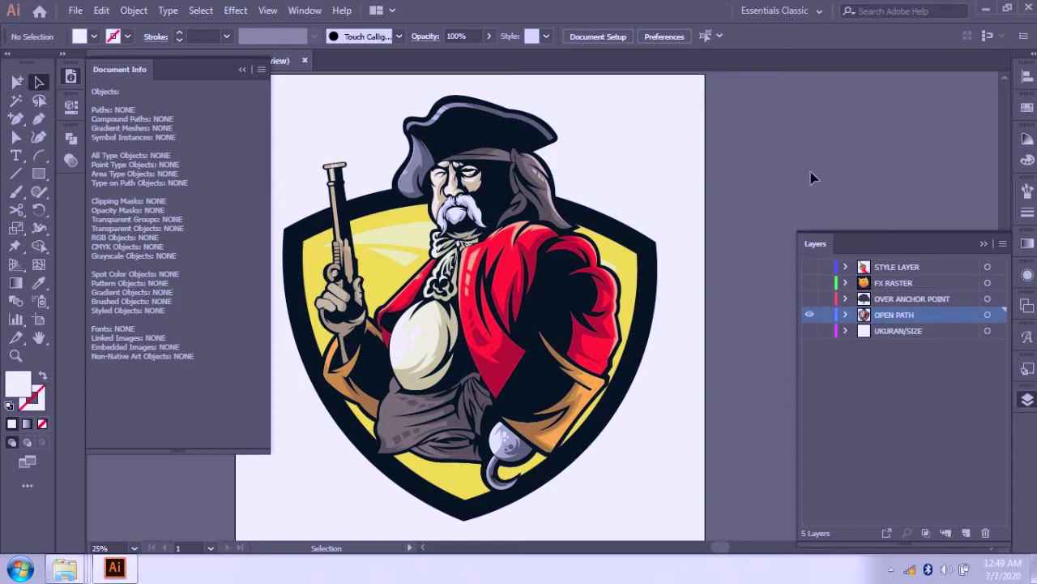
left_click(70, 76)
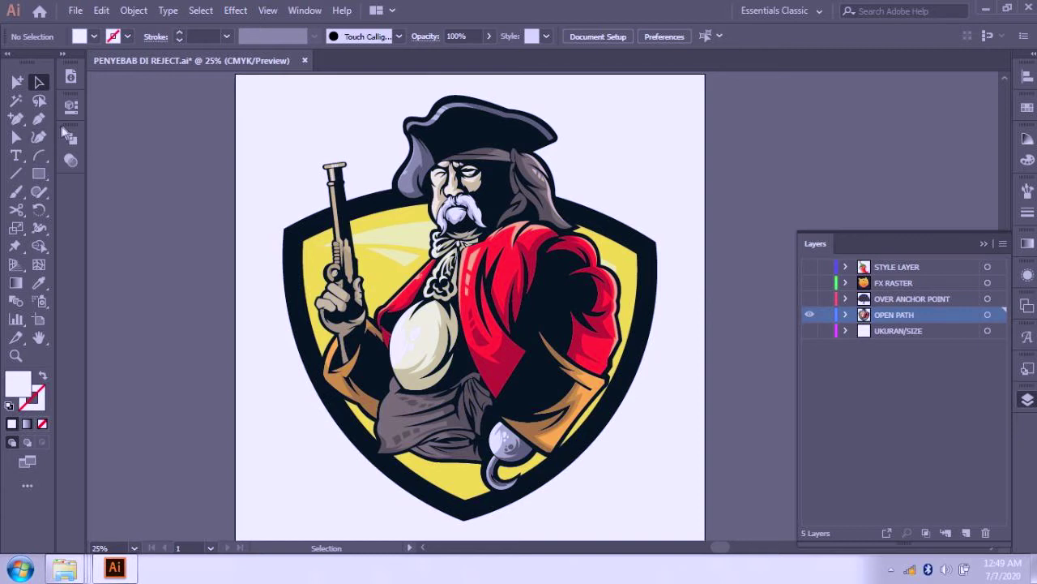
Step: Select the anchor points of the artwork's lower half with Direct Selection, check the Document Info for open paths, and clear the selection
left_click(15, 137)
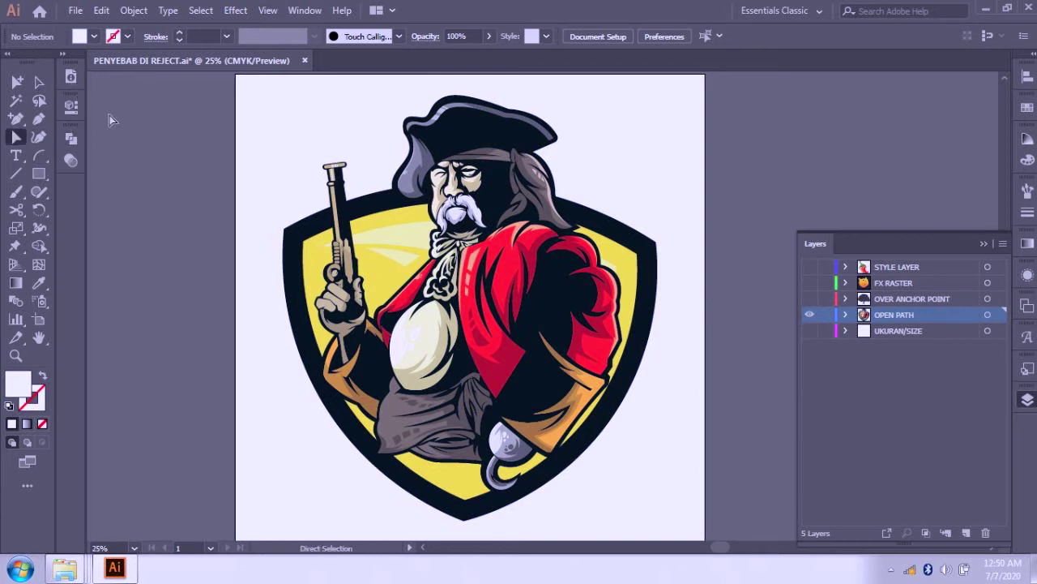
scroll(251, 324, "down", 2)
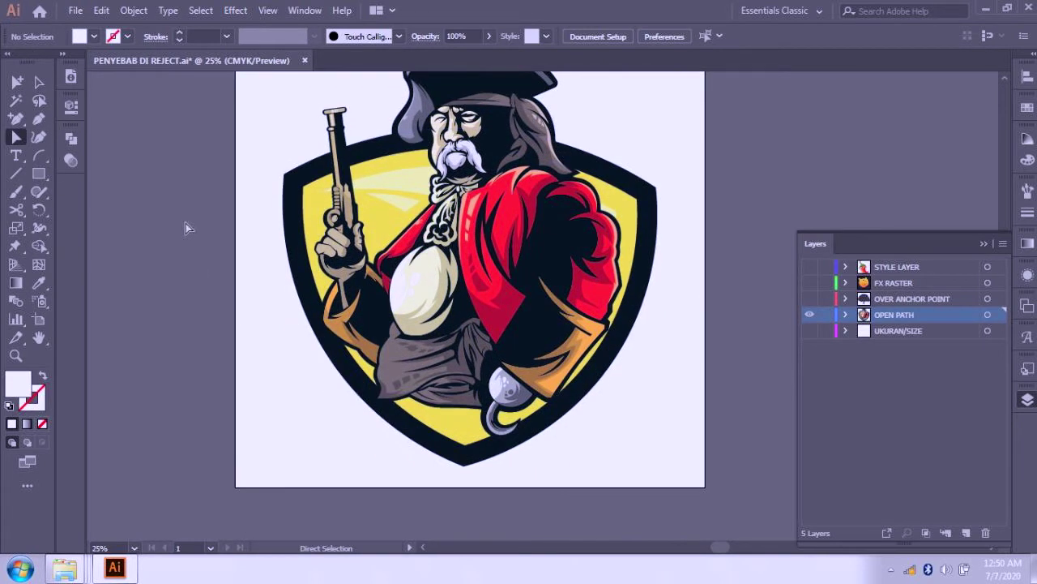
left_click_drag(192, 236, 718, 490)
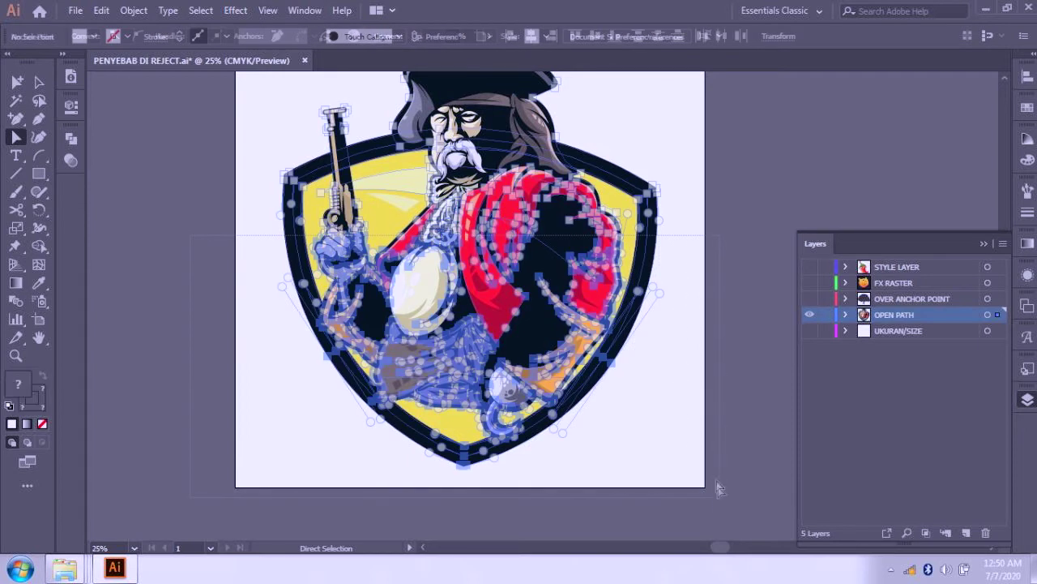
left_click(70, 76)
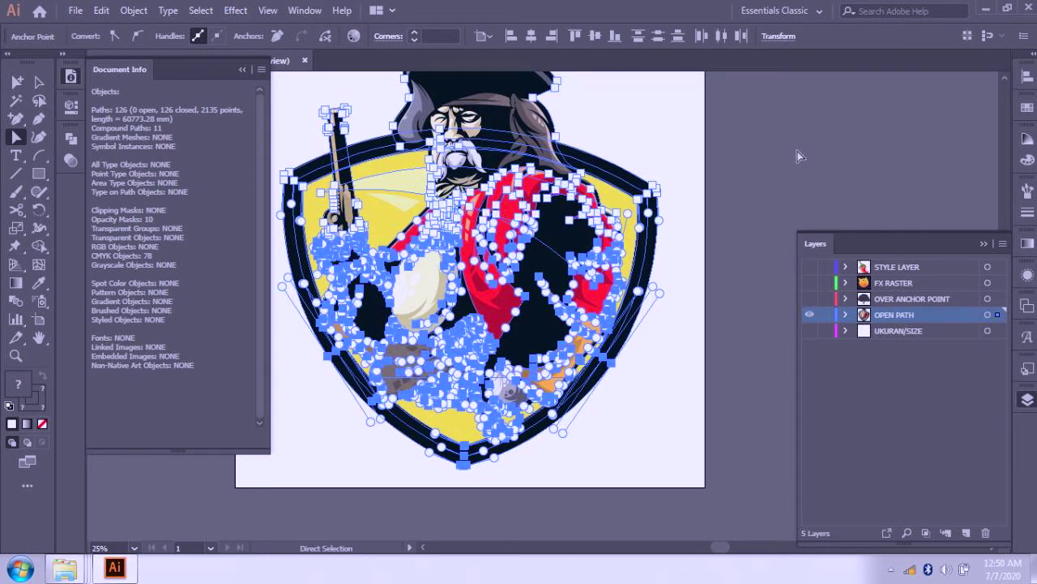
left_click(284, 114)
left_click(72, 75)
Step: Select the anchor points of the artwork's upper half, check the Document Info for open paths, and deselect them
scroll(288, 158, "up", 3)
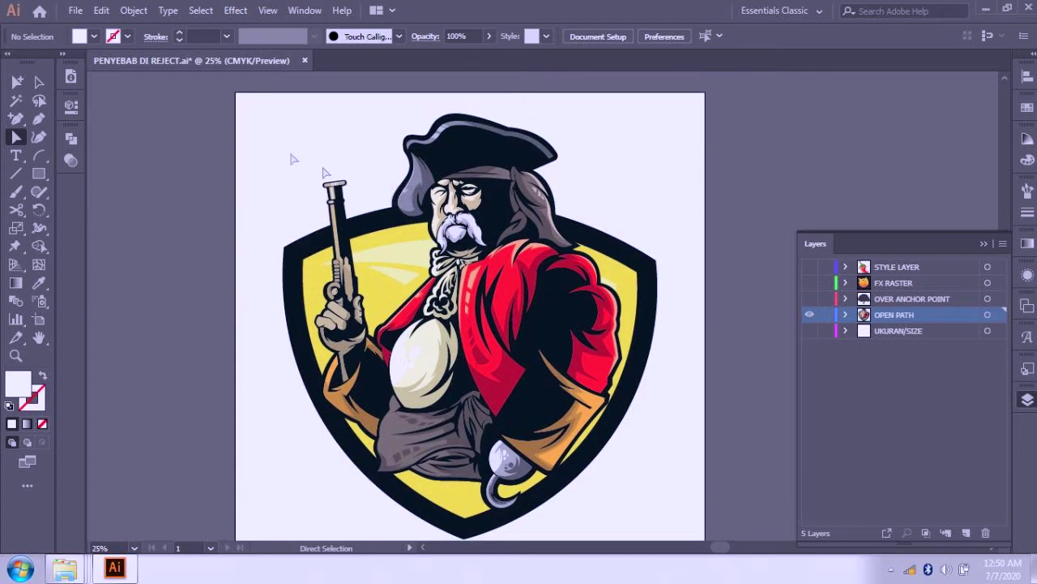
left_click_drag(203, 108, 726, 332)
left_click(80, 77)
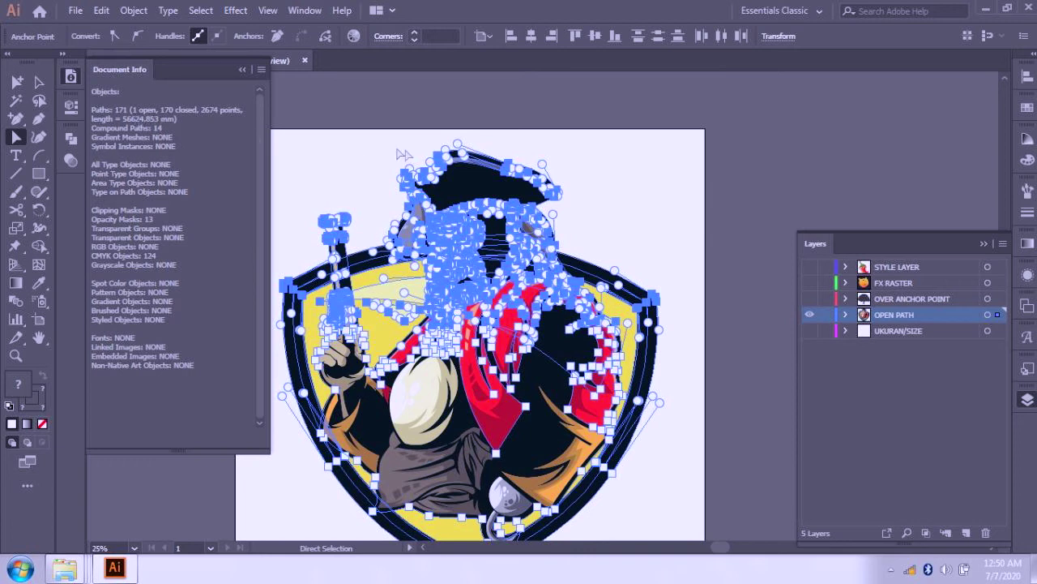
left_click(812, 148)
Step: Narrow the open-path search by selecting the anchor points of the hat and face, and then only the hat's upper part
scroll(627, 143, "up", 1)
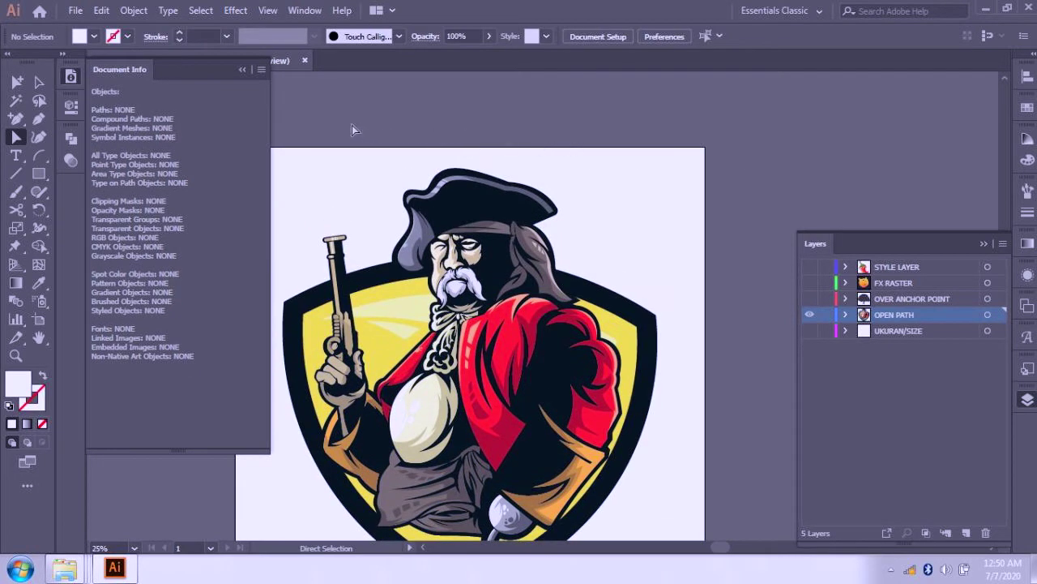
left_click_drag(351, 130, 630, 268)
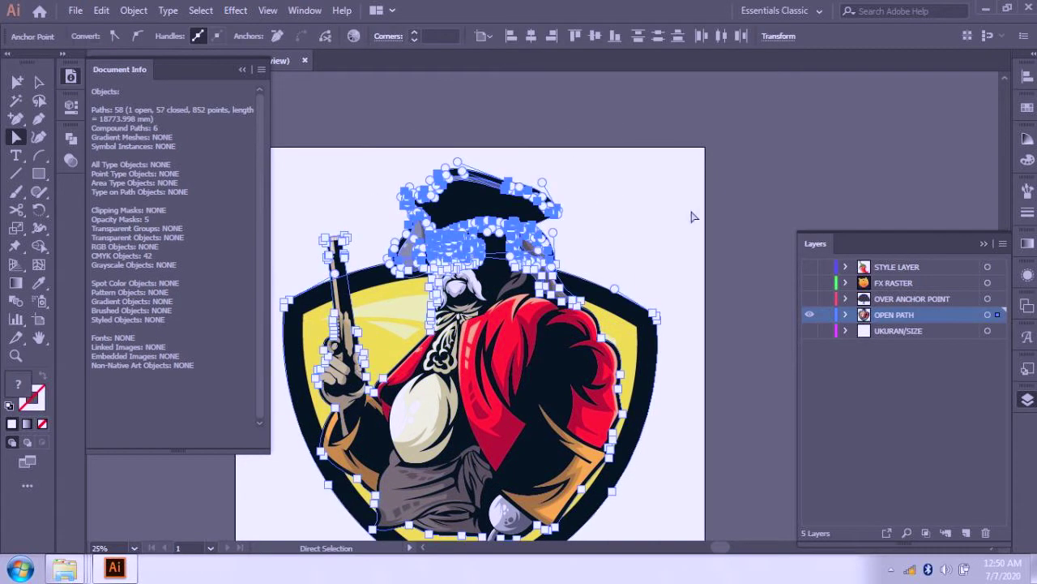
left_click(605, 167)
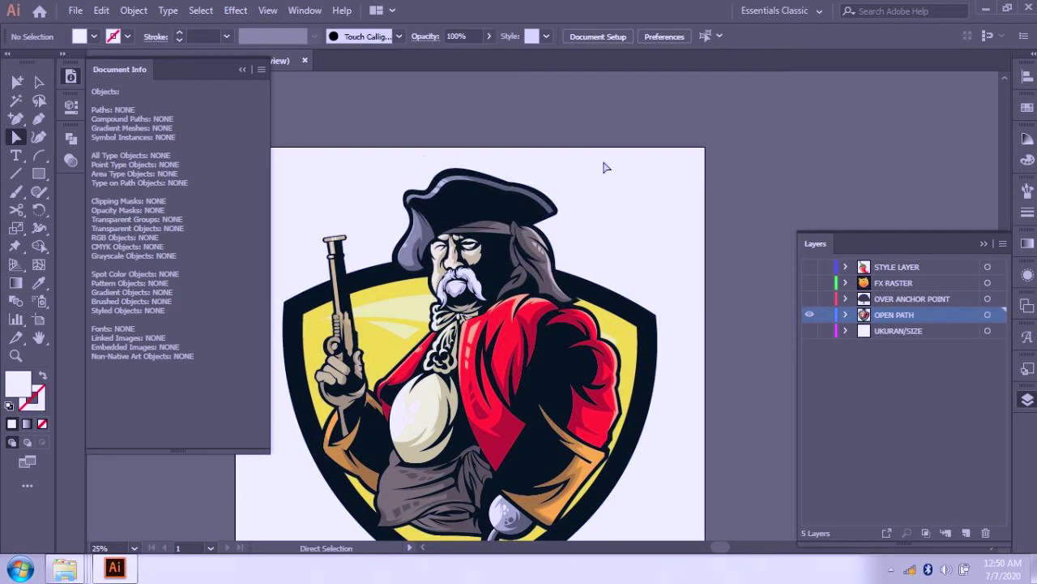
left_click_drag(376, 127, 625, 222)
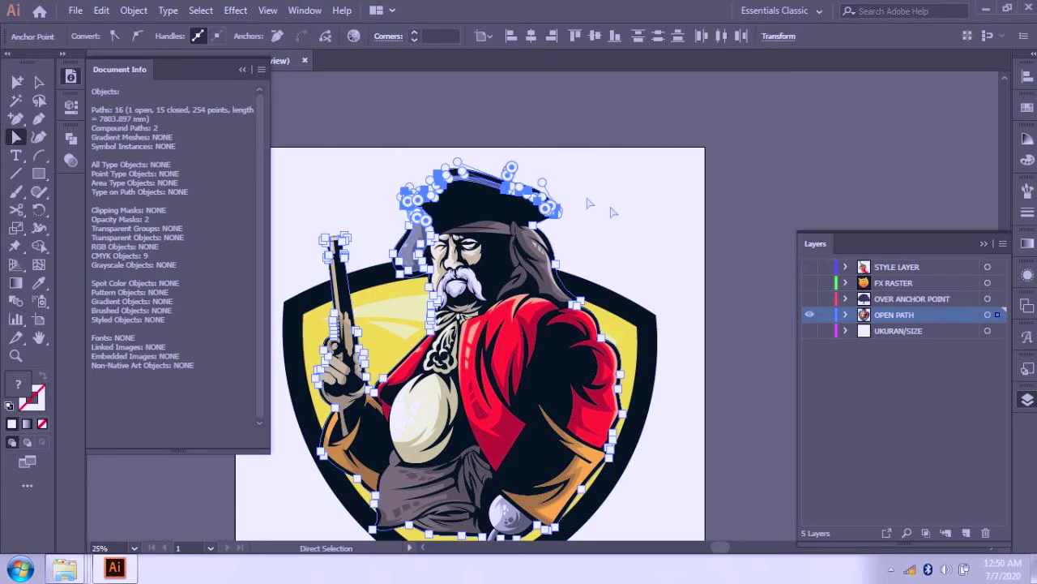
Step: Check the pirate's headband and the light hat-brim highlight individually for open paths, leaving the brim highlight selected
scroll(478, 193, "up", 3)
scroll(478, 192, "down", 1)
scroll(567, 210, "up", 3)
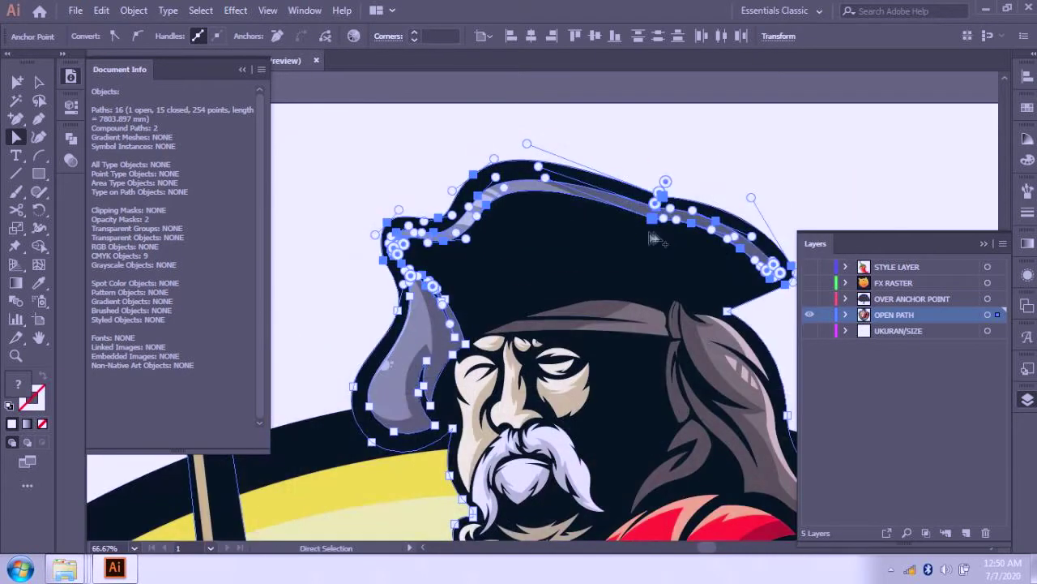
scroll(653, 234, "down", 2)
scroll(653, 211, "up", 5)
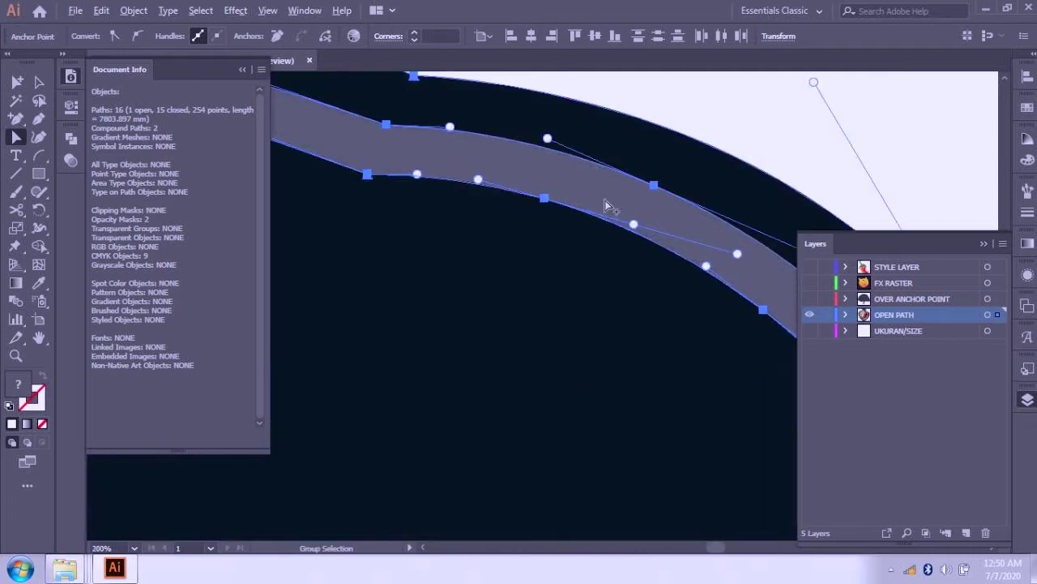
scroll(655, 192, "down", 2)
scroll(620, 153, "down", 1)
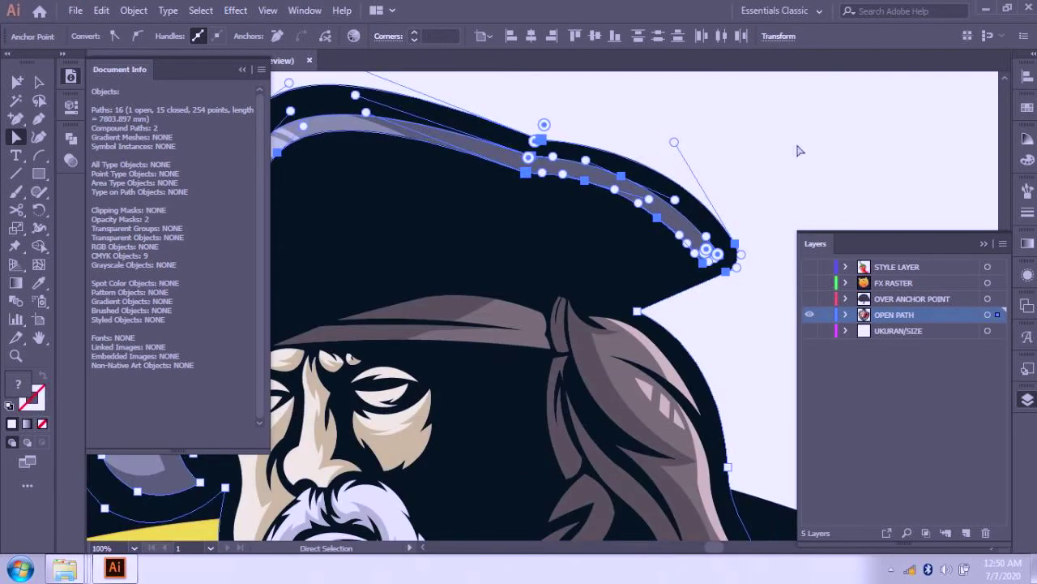
scroll(803, 164, "down", 1)
scroll(481, 235, "up", 1)
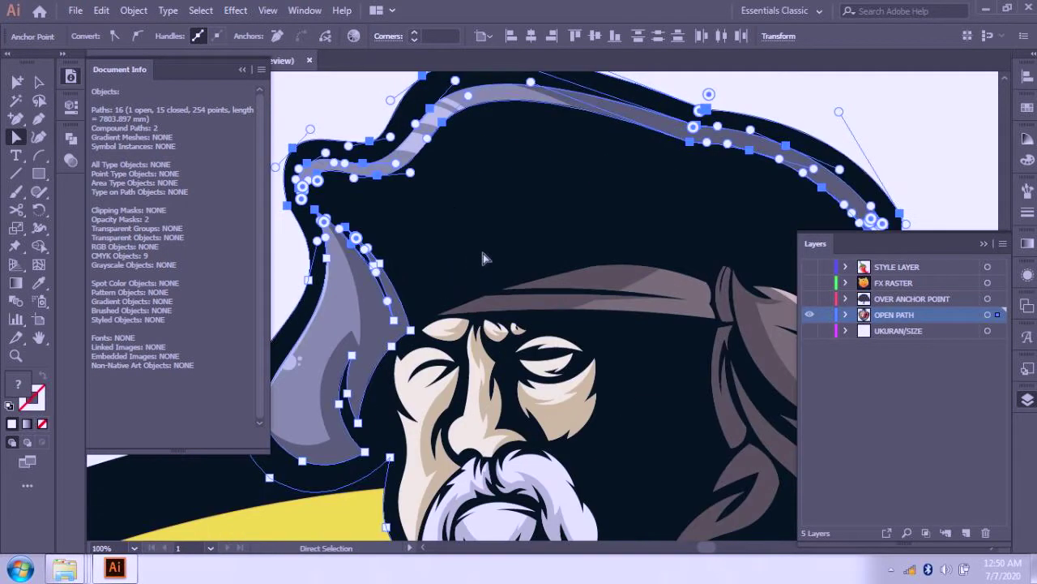
left_click(591, 288)
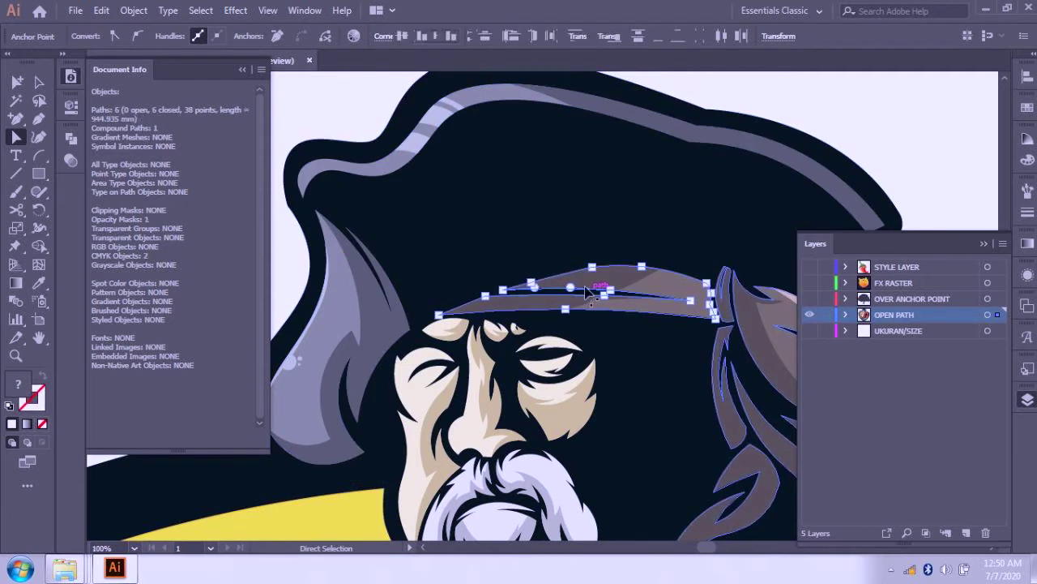
left_click(418, 148)
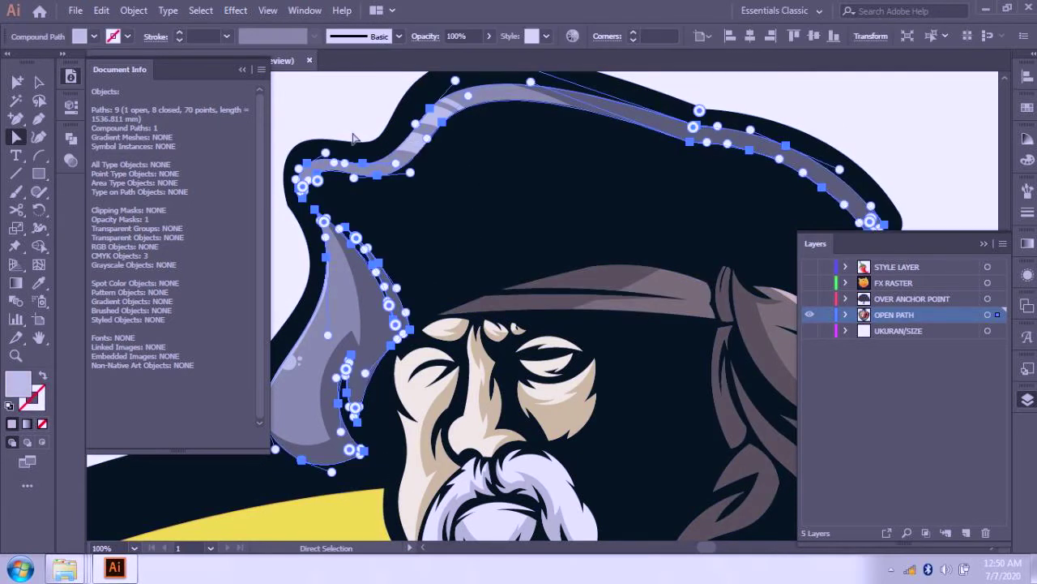
Step: Inspect the outline of the hat-brim highlight up close and isolate its compound path
scroll(778, 180, "up", 3)
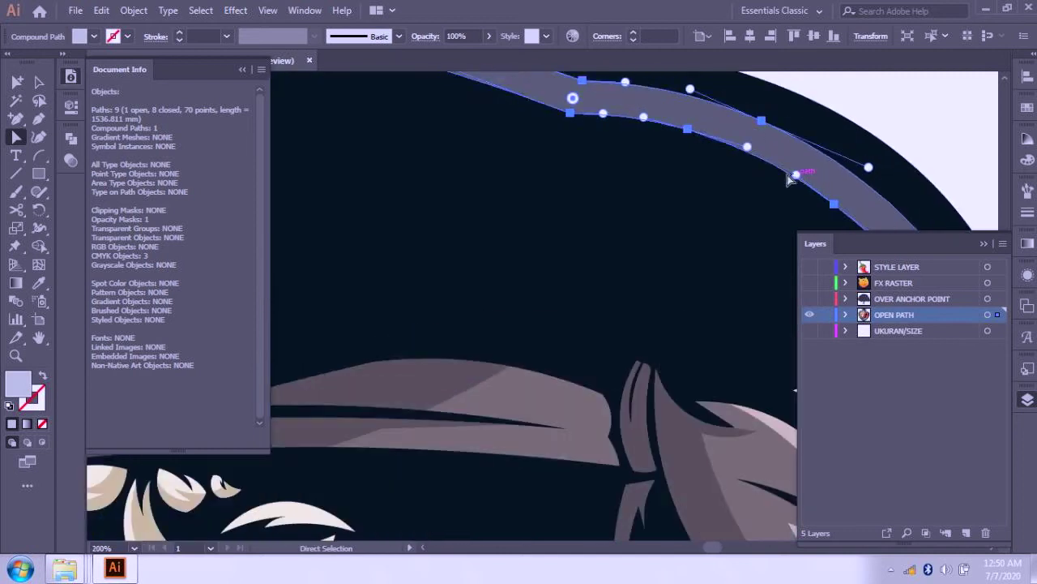
scroll(778, 180, "down", 3)
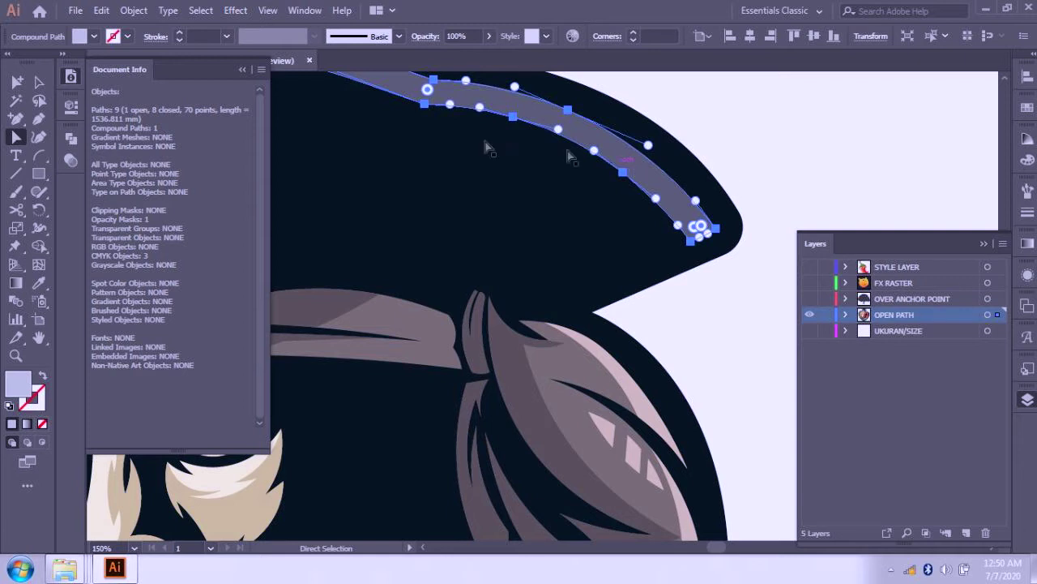
scroll(741, 168, "down", 1)
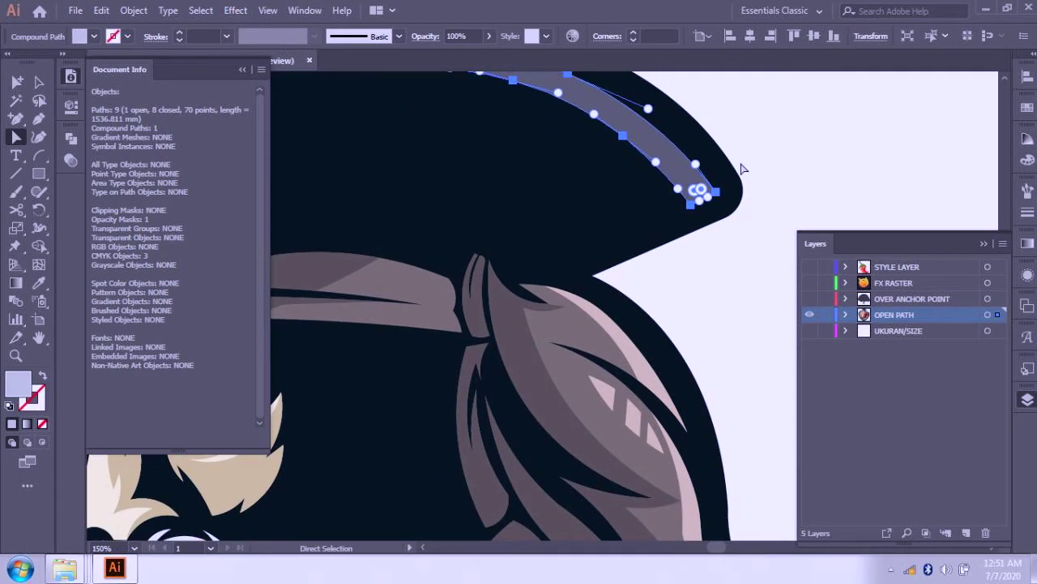
scroll(721, 167, "up", 2)
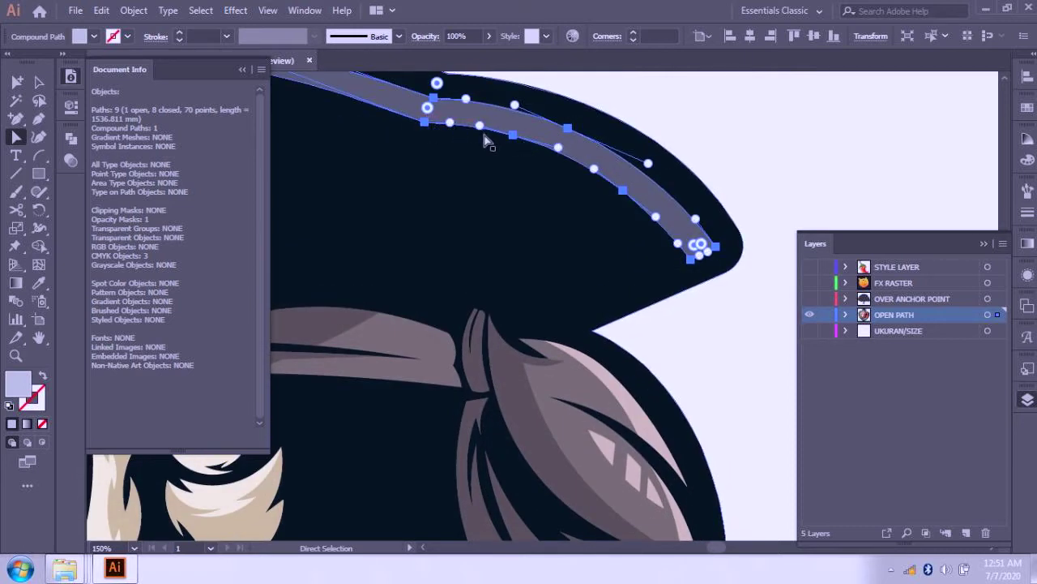
key("ctrl+equal")
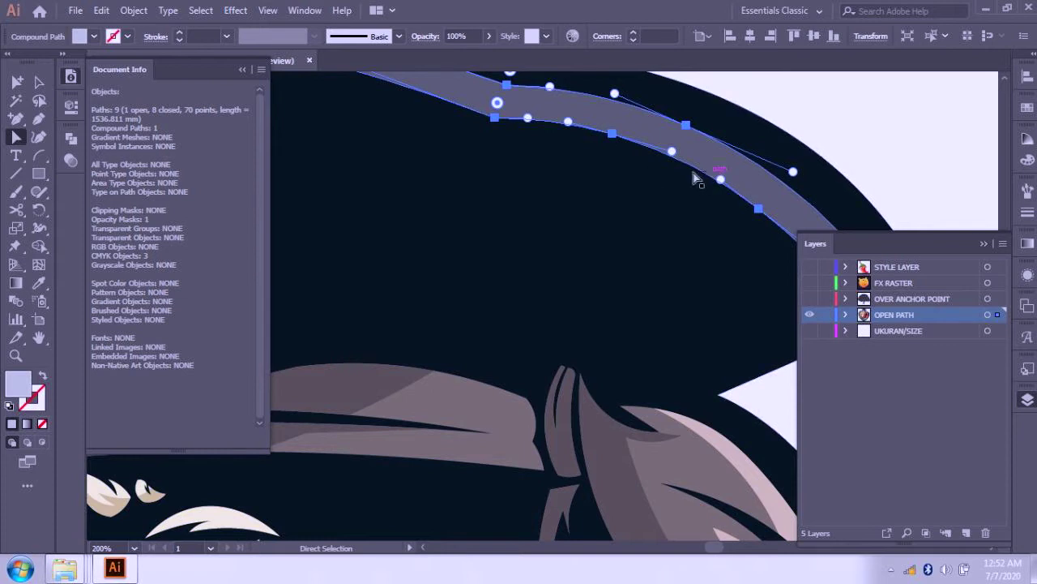
right_click(601, 124)
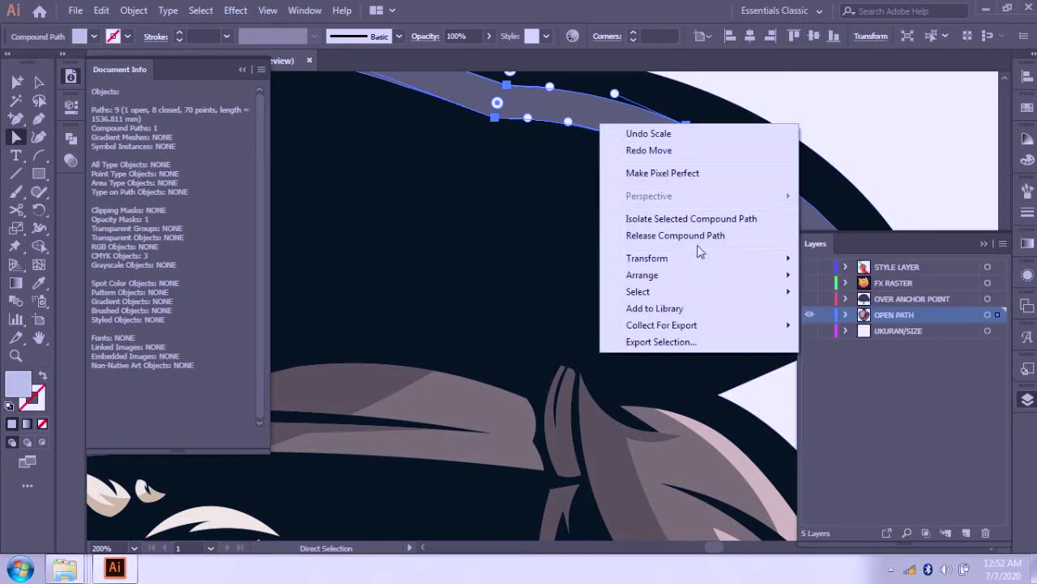
left_click(690, 219)
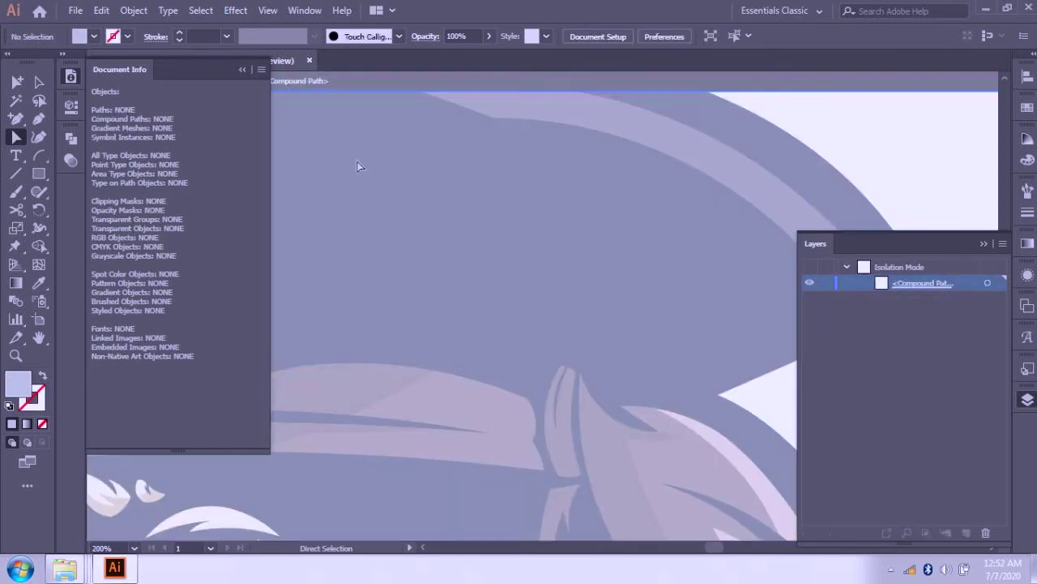
Step: Select the hat-brim highlight's compound path and inspect its lower edge up close for the open end
scroll(658, 206, "up", 3)
left_click(665, 254)
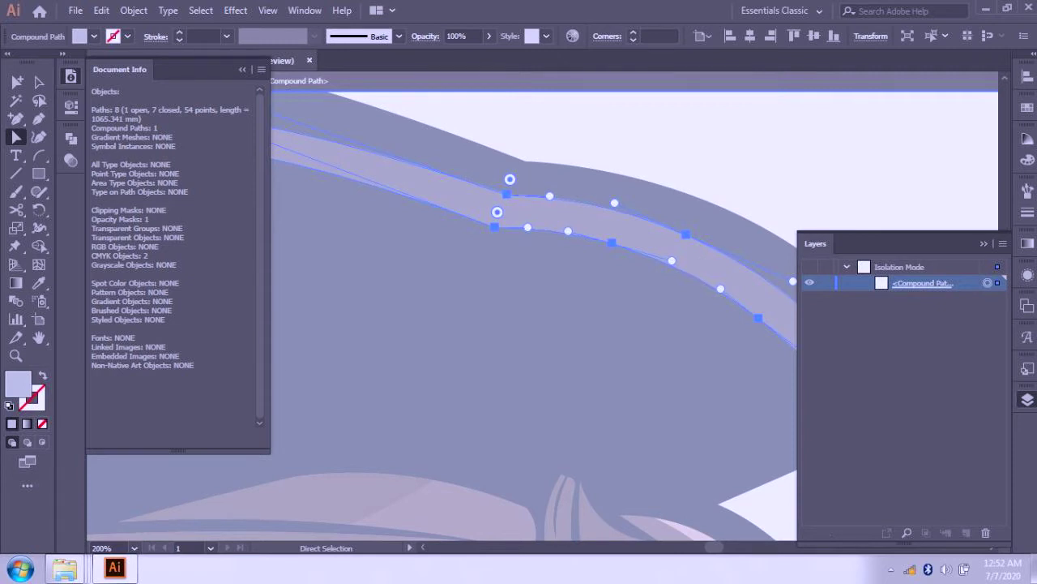
scroll(778, 167, "down", 1)
scroll(629, 260, "down", 1)
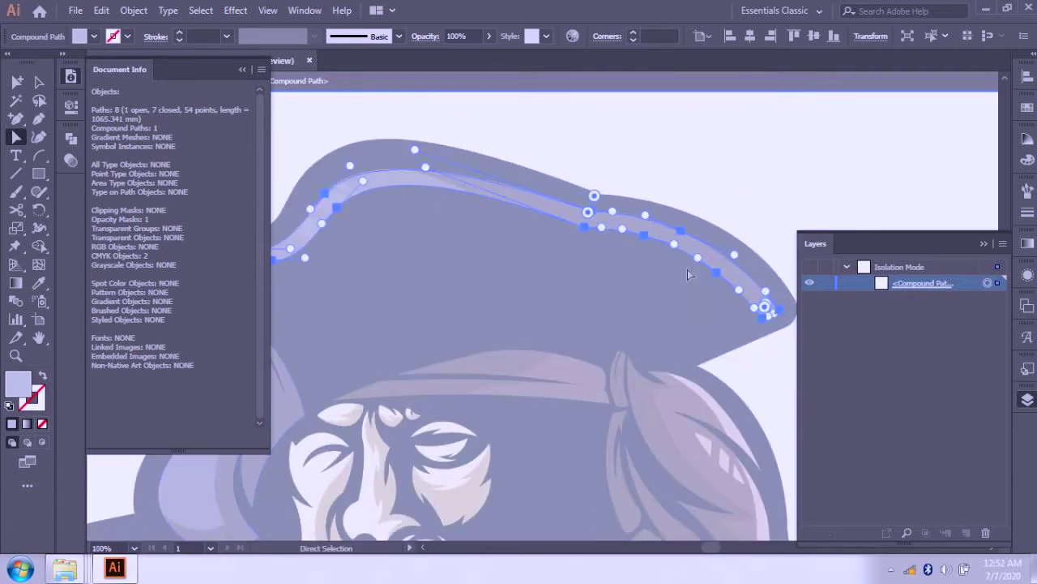
scroll(679, 259, "up", 4)
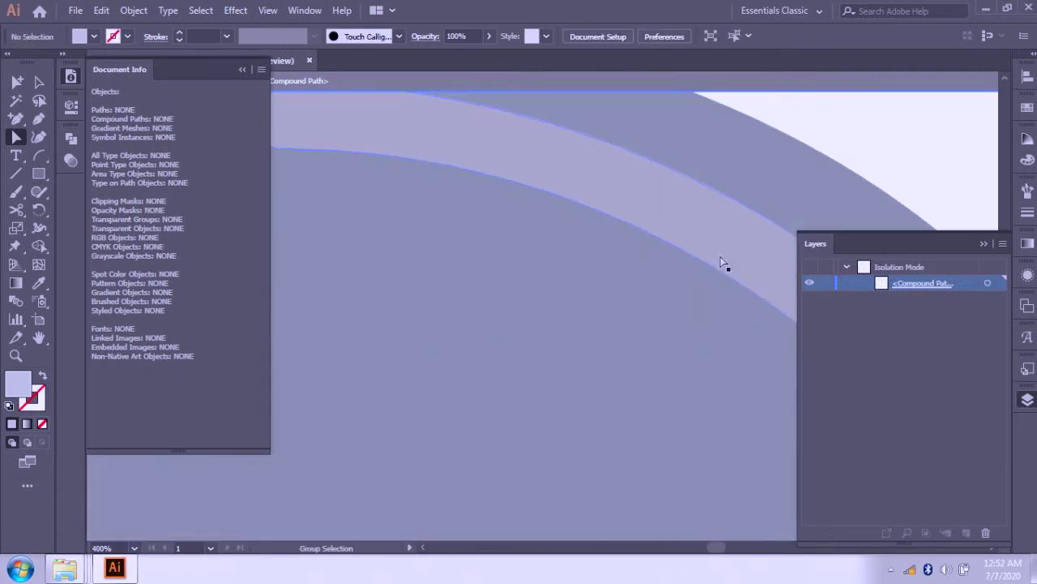
Step: Pull the loose end anchor on the highlight's lower edge away from the outline to expose the gap, and undo the move
left_click(1027, 400)
left_click_drag(808, 335, 805, 389)
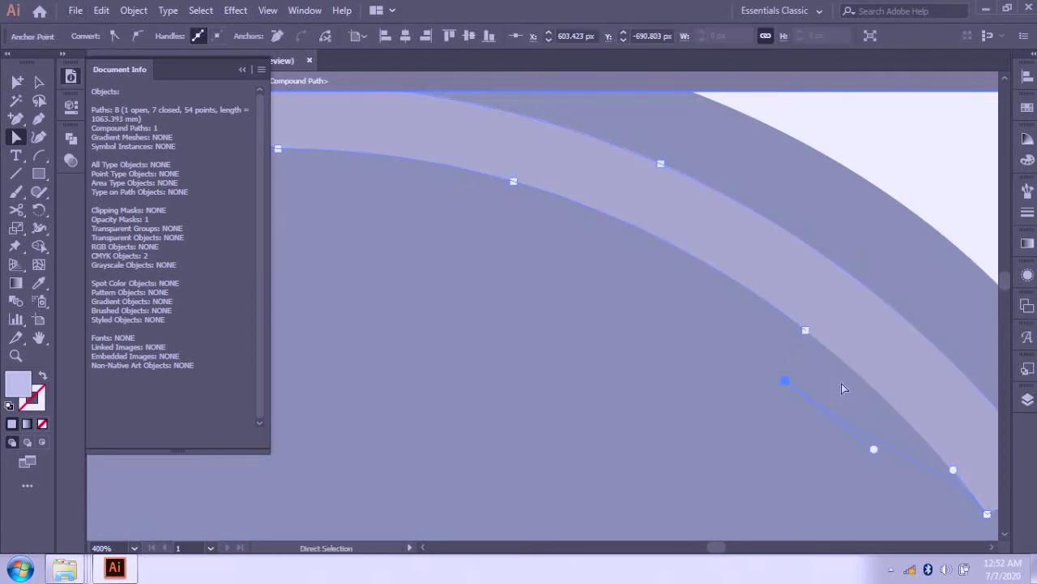
key("ctrl+h")
key("ctrl+h")
key("ctrl+j")
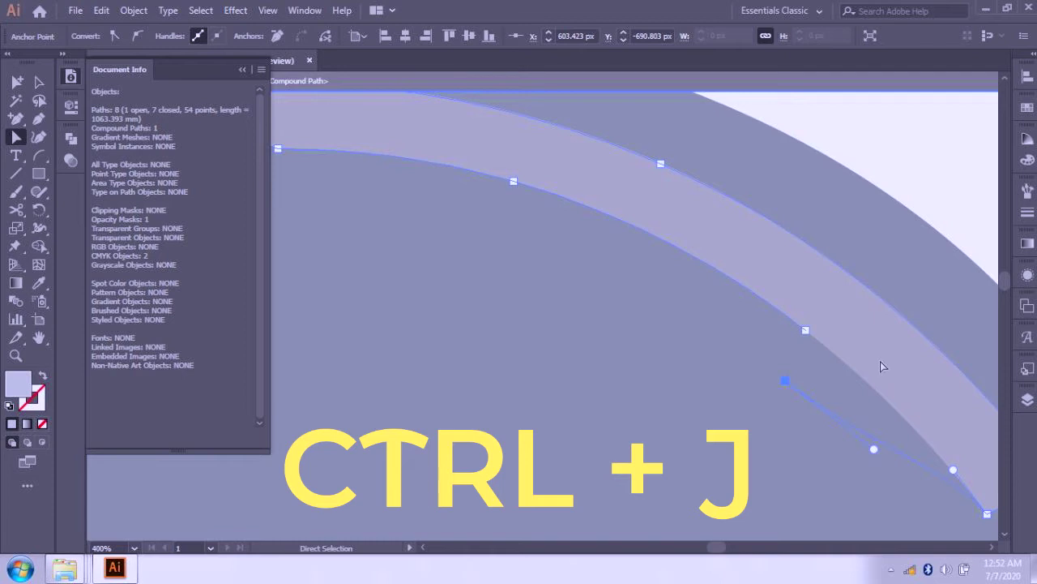
key("ctrl+j")
left_click(770, 361)
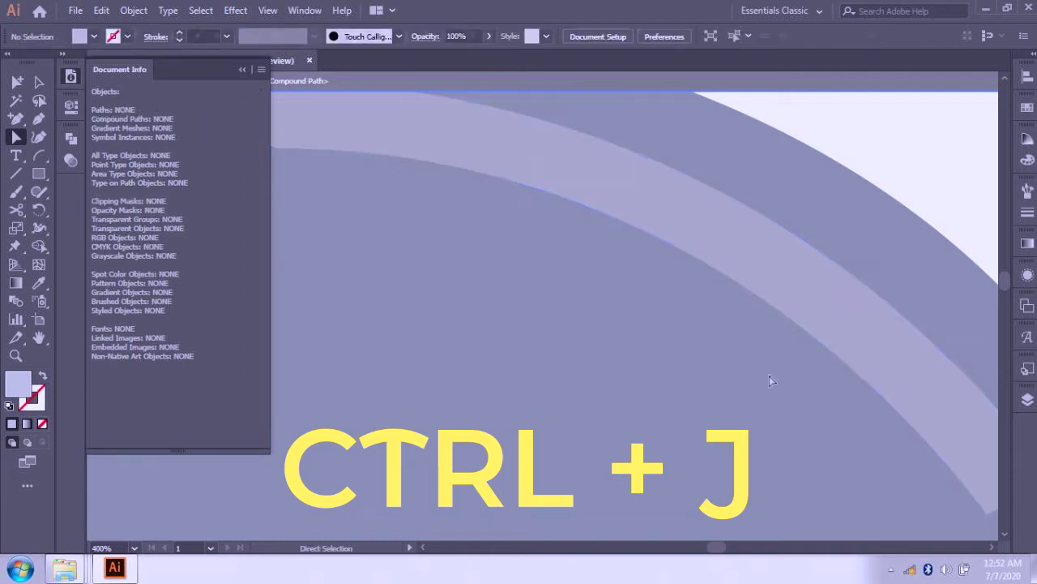
Step: Select the two overlapping end anchors on the highlight's lower edge and close the path with Join
left_click_drag(772, 358, 844, 313)
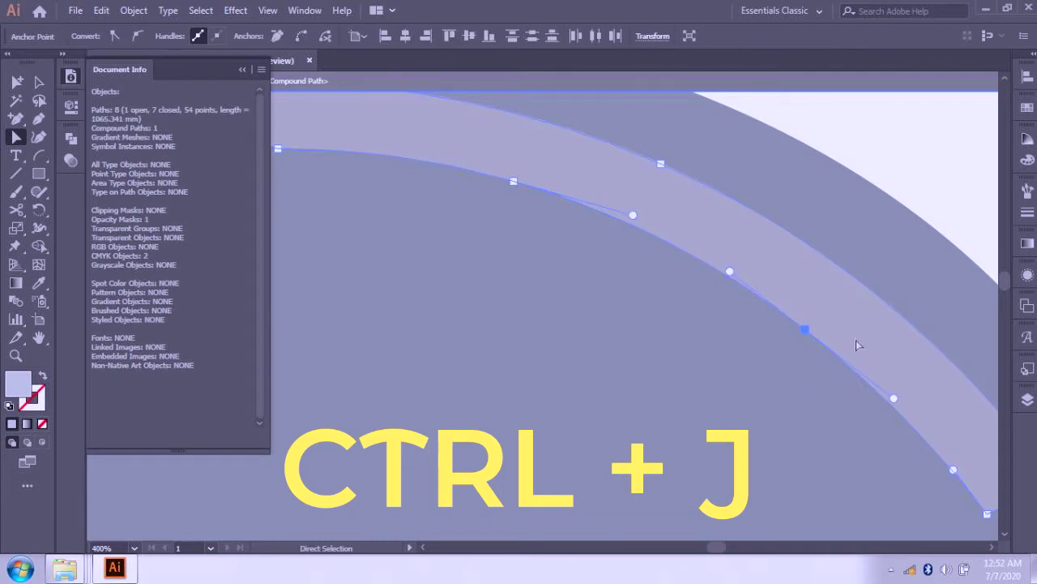
key("ctrl+j")
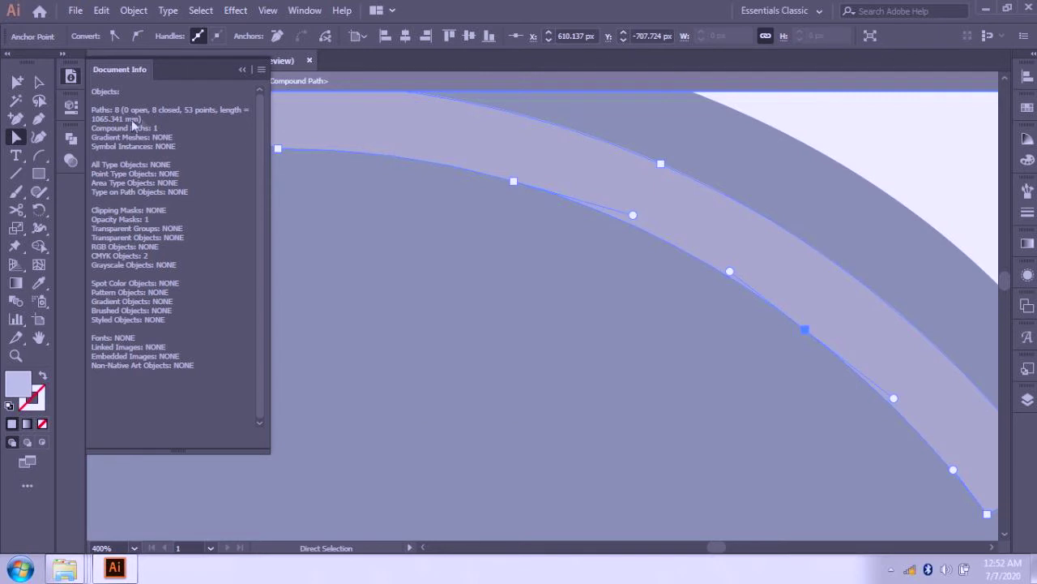
right_click(519, 156)
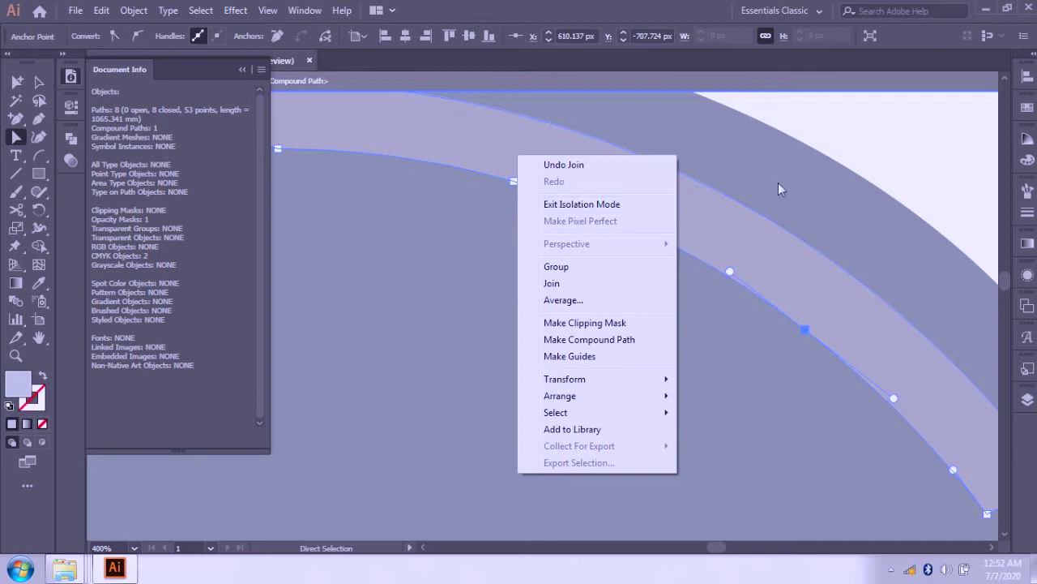
left_click(679, 250)
Step: Check the repaired brim highlight and the surrounding hat shapes for open paths in the Document Info, and deselect them
scroll(649, 248, "down", 7)
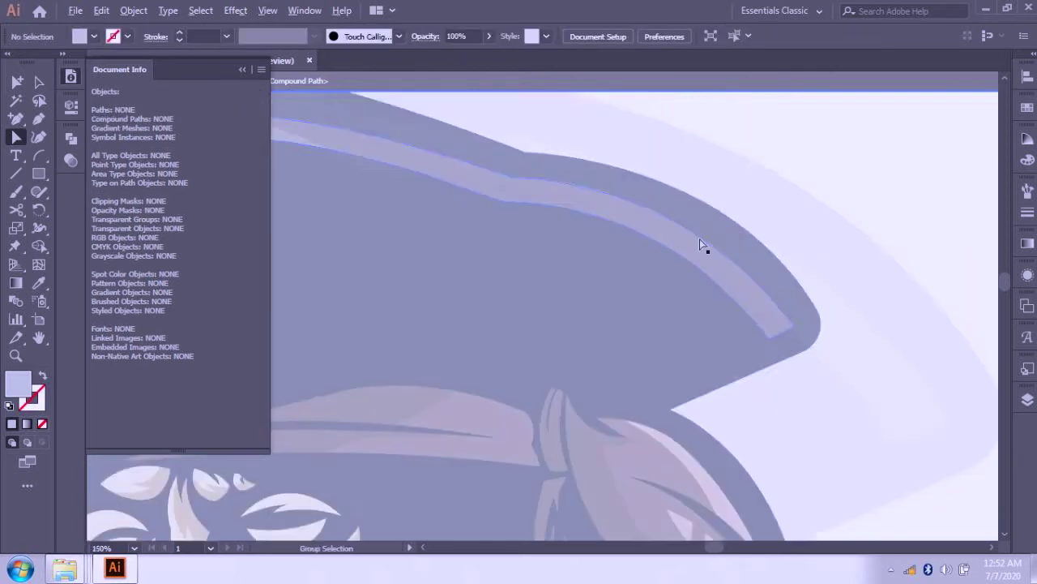
scroll(679, 282, "up", 2)
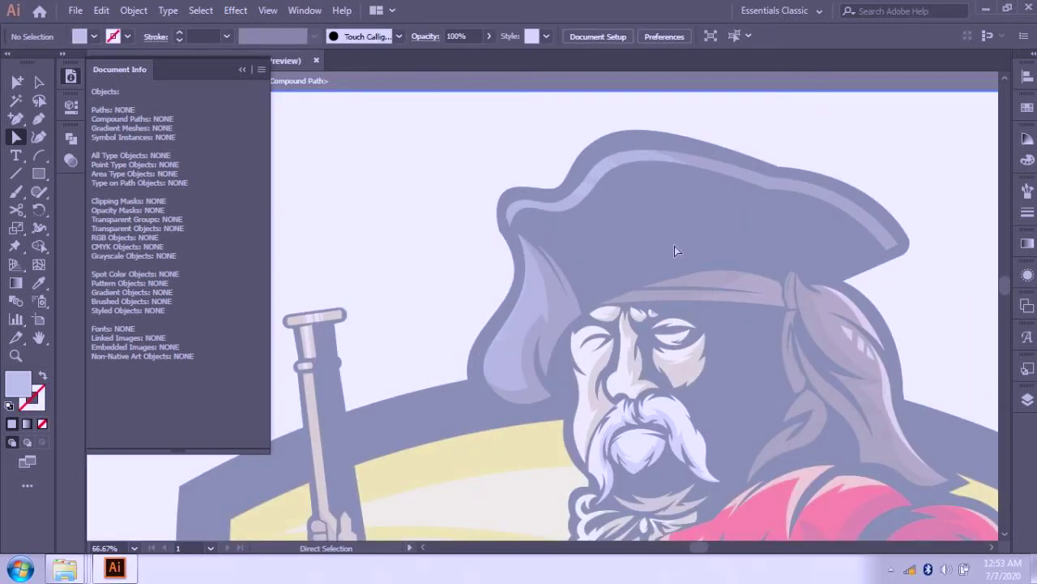
left_click(670, 162)
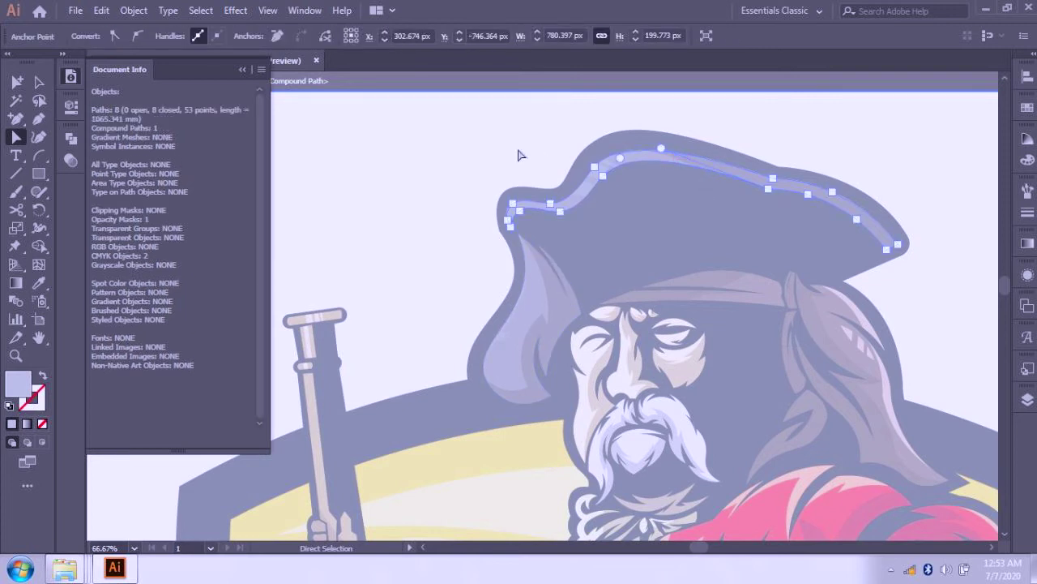
left_click(467, 151)
left_click_drag(468, 151, 932, 345)
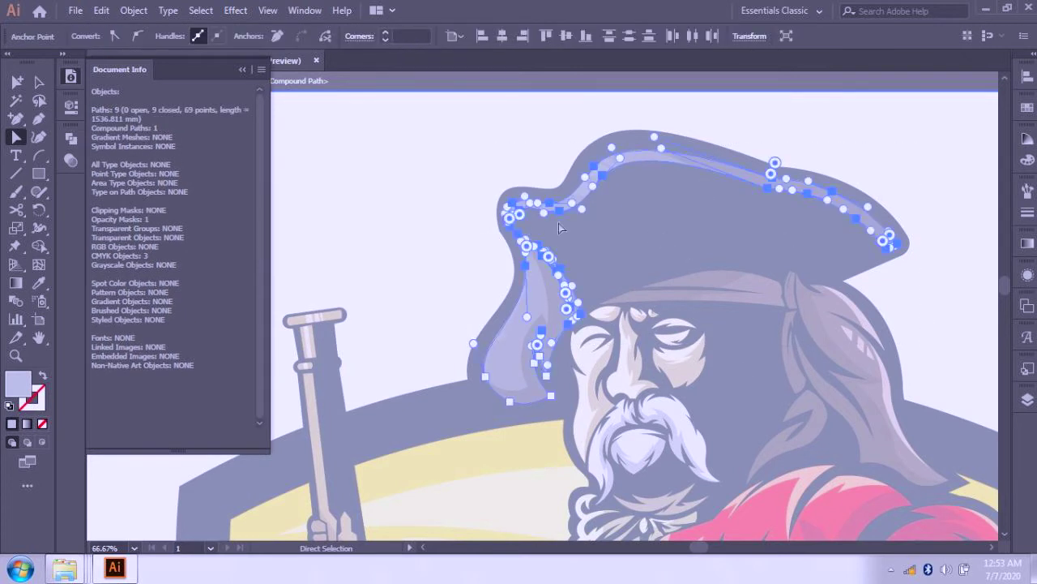
left_click(529, 230)
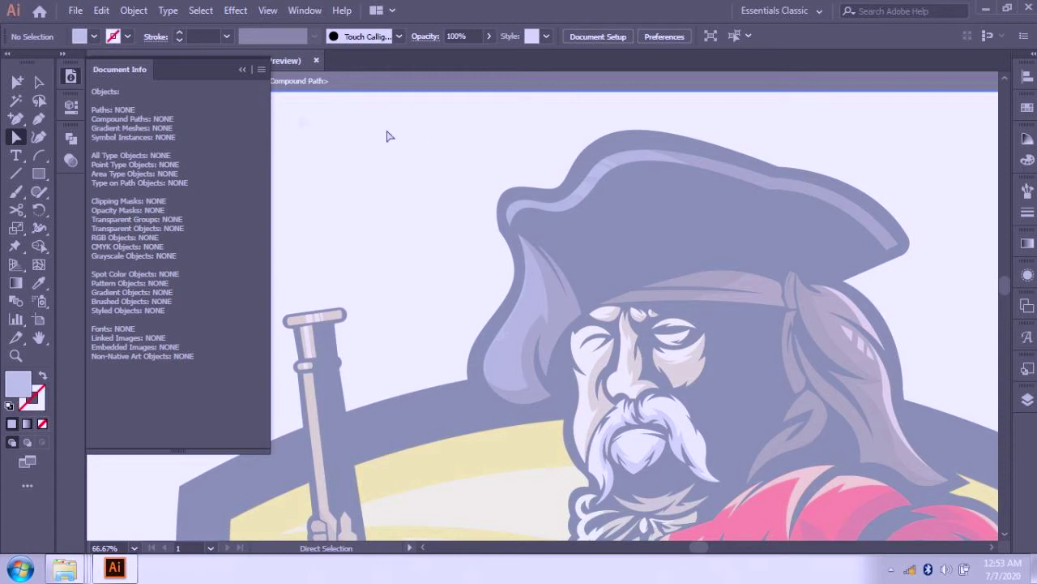
Step: Exit isolation mode and return to the full pirate artwork
right_click(550, 149)
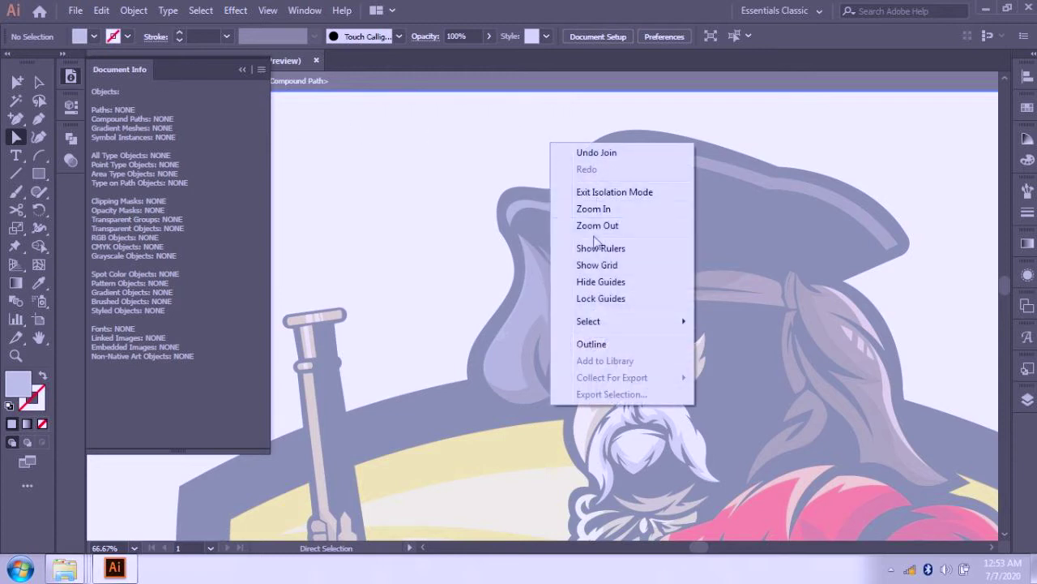
left_click(610, 196)
key("ctrl+minus")
key("ctrl+minus")
key("ctrl+minus")
key("ctrl+minus")
key("ctrl+minus")
key("ctrl+minus")
key("ctrl+plus")
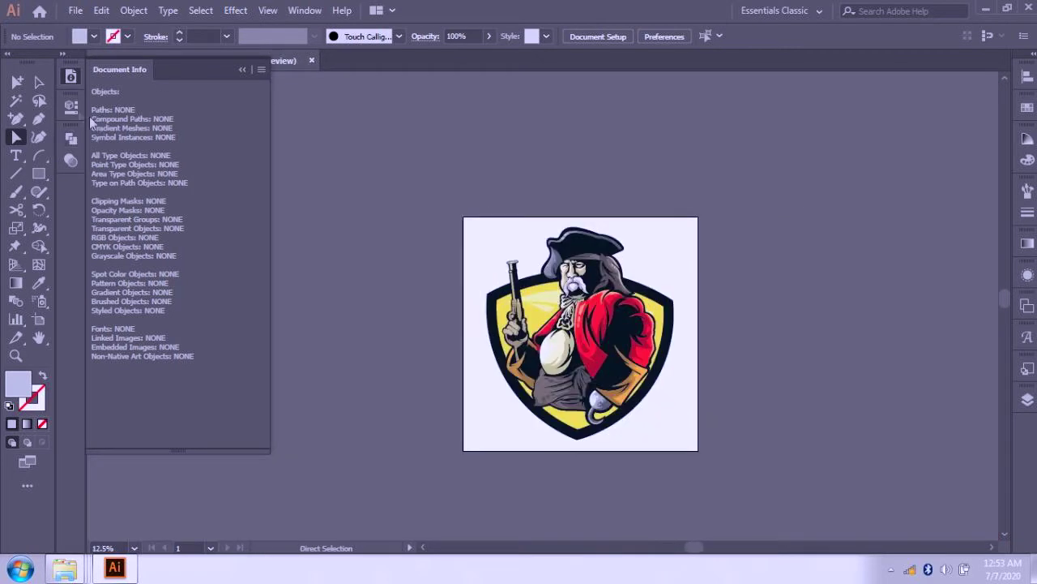
Step: Select the whole pirate artwork with the Selection tool and check its paths in the Document Info
left_click(40, 85)
scroll(496, 185, "down", 1)
left_click_drag(440, 175, 763, 474)
left_click(1027, 398)
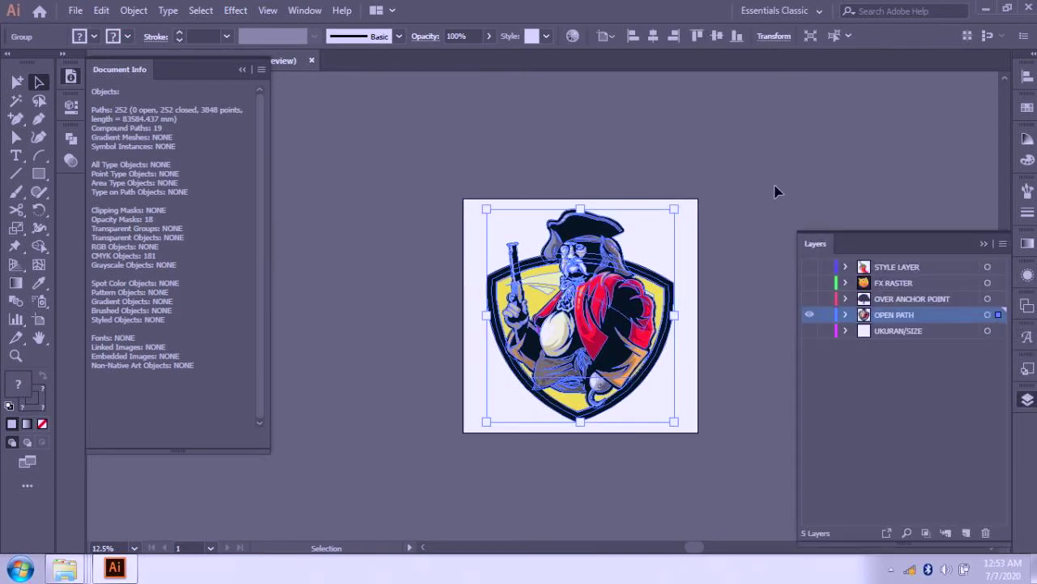
Step: Select everything on the OPEN PATH layer, review the Document Info for open paths, and deselect the artwork
left_click(704, 233)
key("ctrl+plus")
left_click(987, 315)
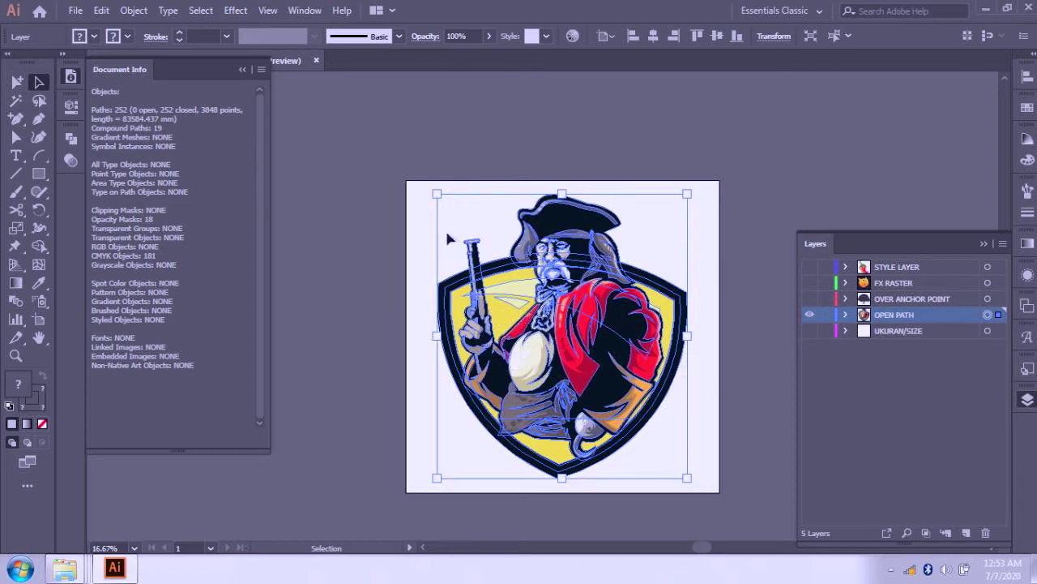
scroll(581, 253, "up", 1)
scroll(582, 253, "down", 1)
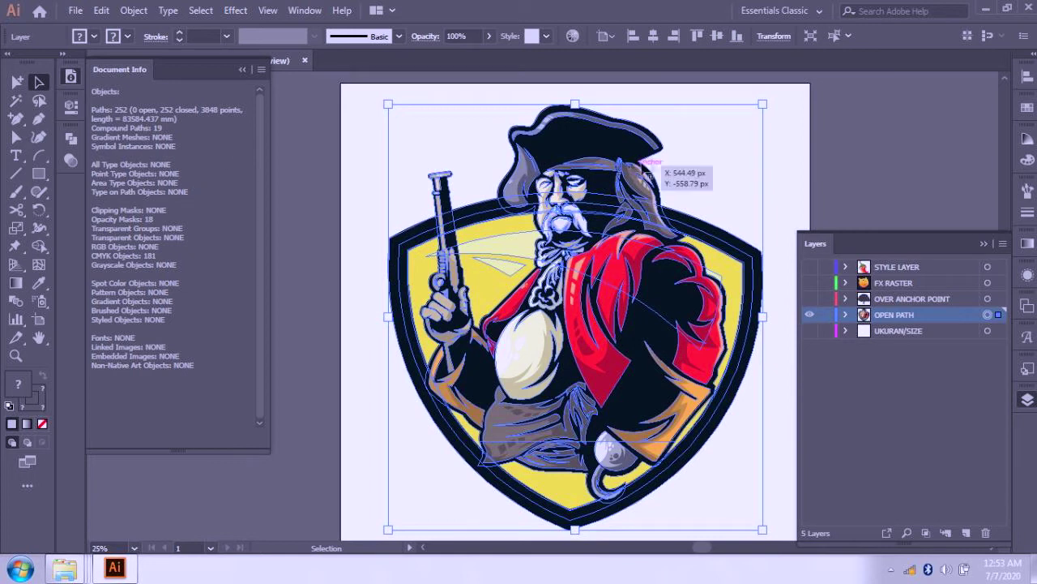
scroll(794, 187, "up", 2)
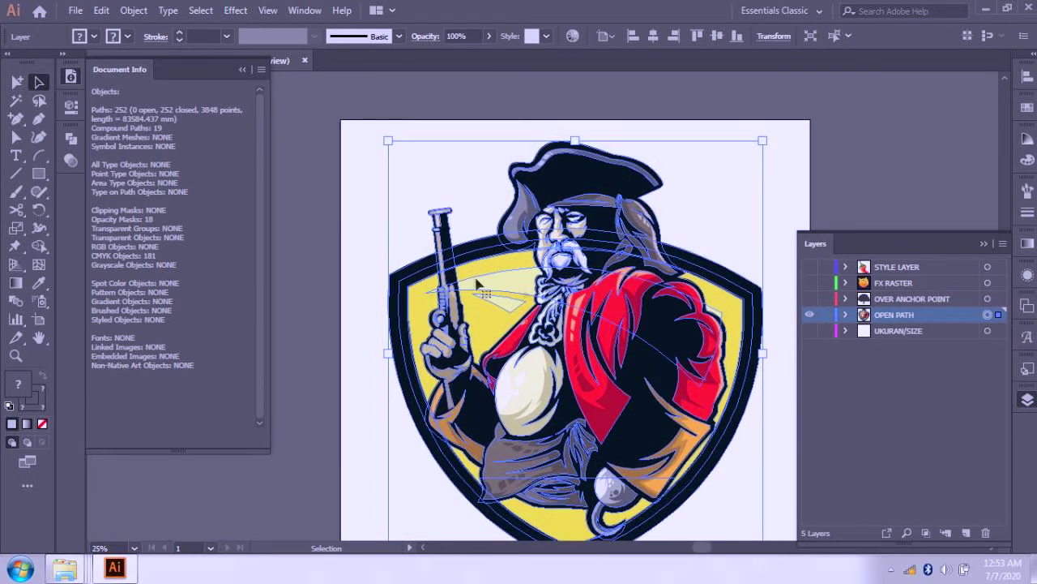
scroll(495, 282, "down", 1)
left_click(727, 183)
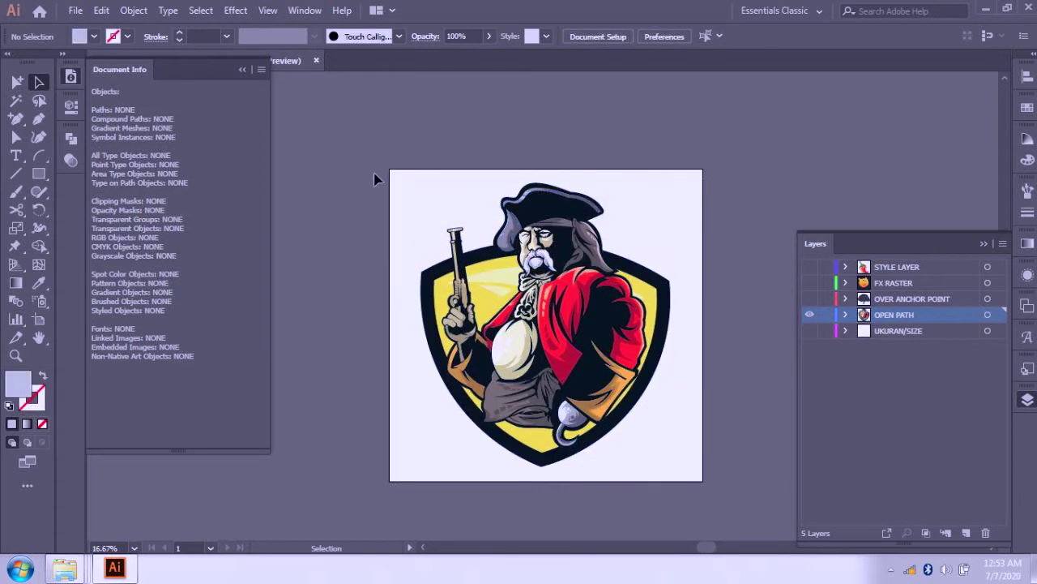
Step: Show the OVER ANCHOR POINT layer in place of OPEN PATH, and enlarge its tree silhouette to fill most of the artboard
key("ctrl+y")
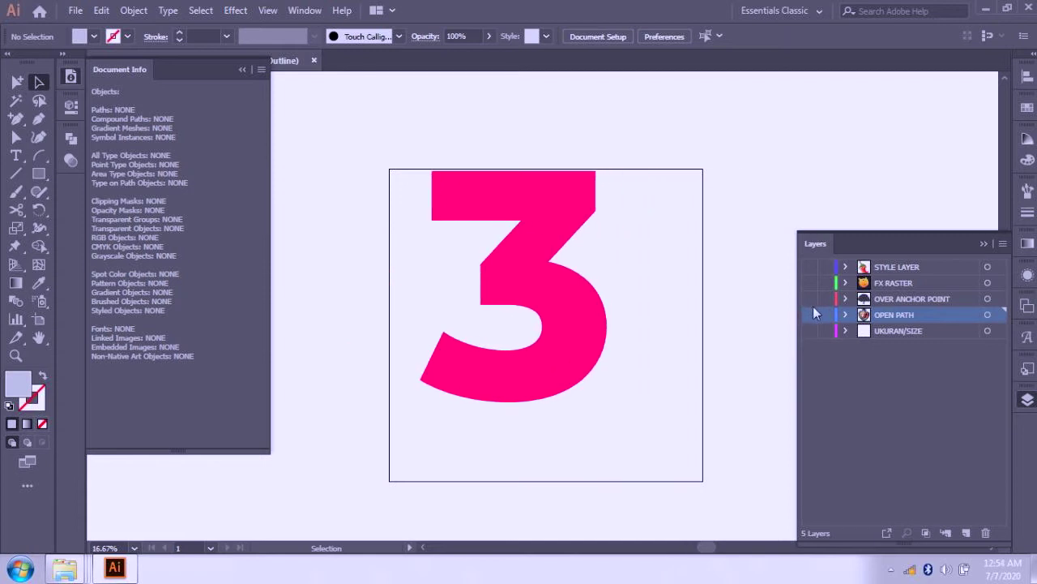
key("ctrl+y")
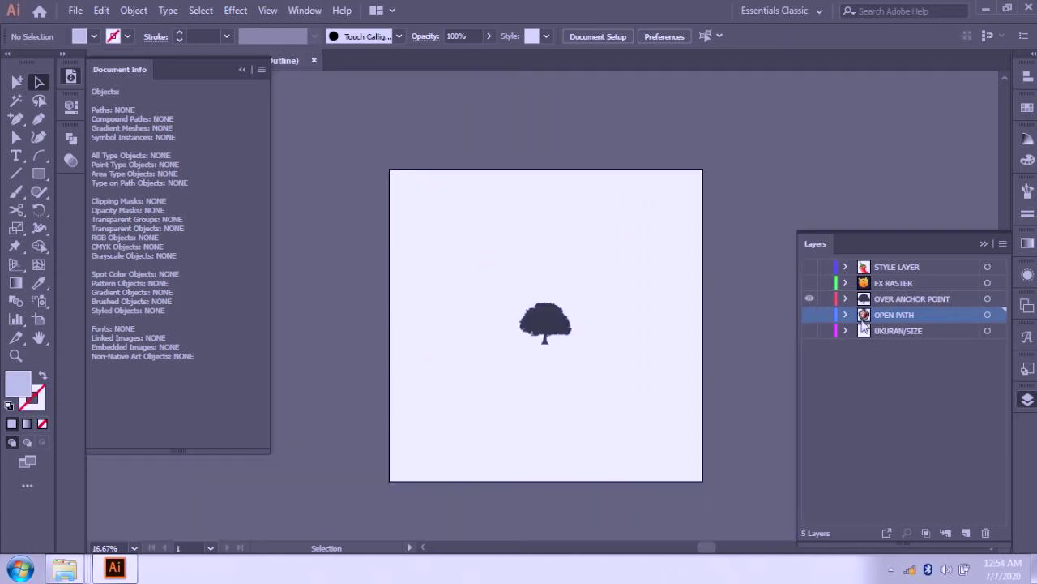
left_click(548, 323)
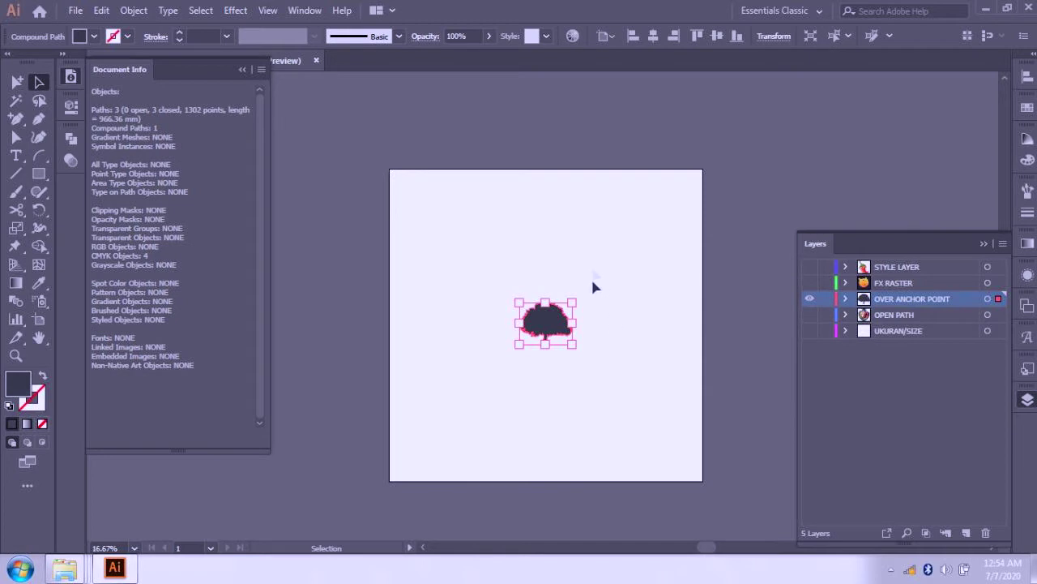
left_click_drag(573, 301, 678, 184)
left_click(755, 181)
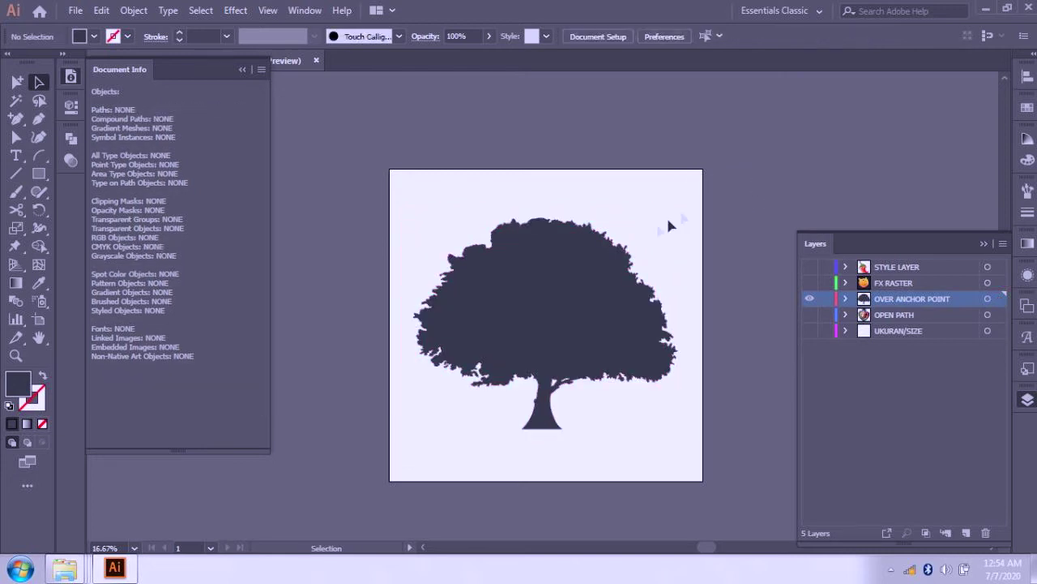
Step: Select the tree silhouette with the Direct Selection tool to reveal the anchor points along its upper right crown
scroll(653, 223, "up", 5)
scroll(546, 218, "up", 3)
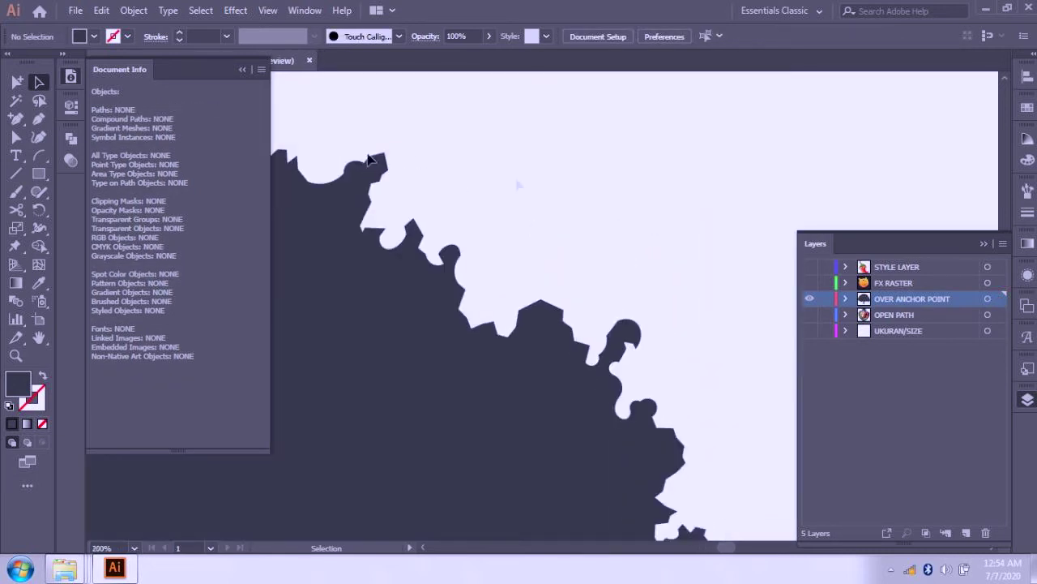
left_click(16, 136)
left_click(456, 291)
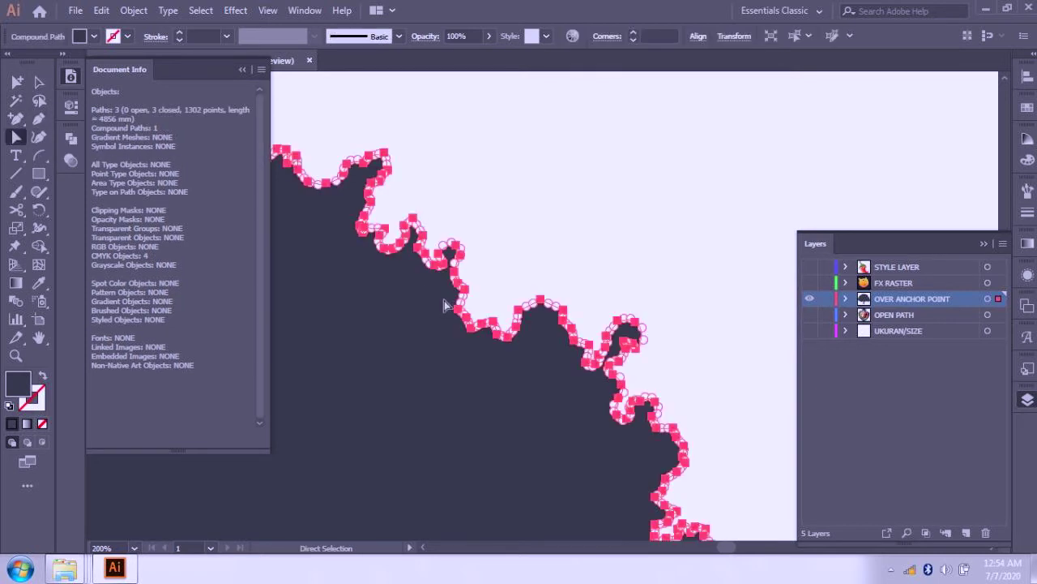
Step: Examine the spacing of the anchor points along the crown's edge up close, and deselect the tree
scroll(454, 302, "up", 6)
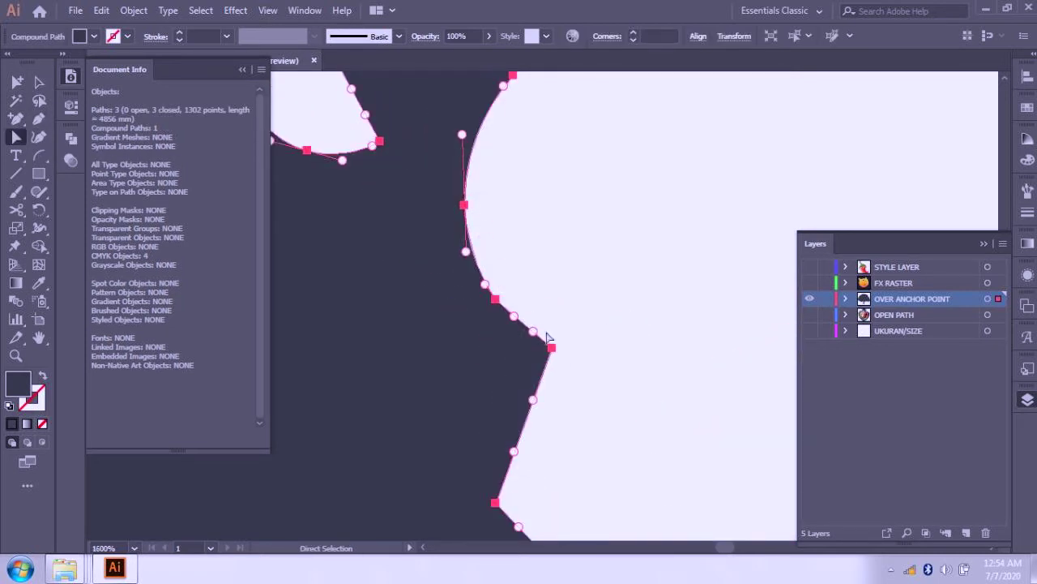
scroll(535, 349, "down", 2)
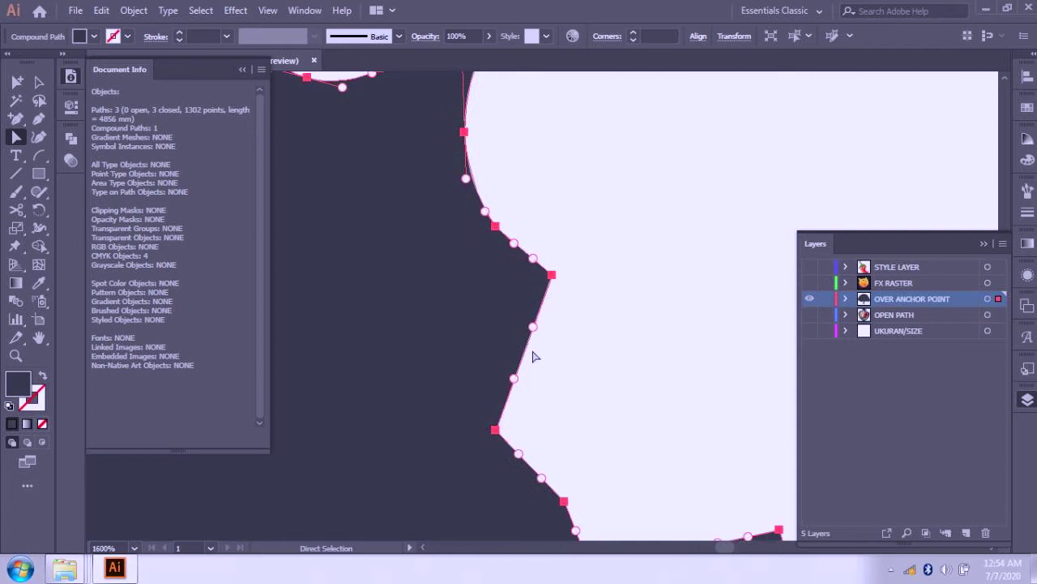
scroll(508, 344, "down", 5)
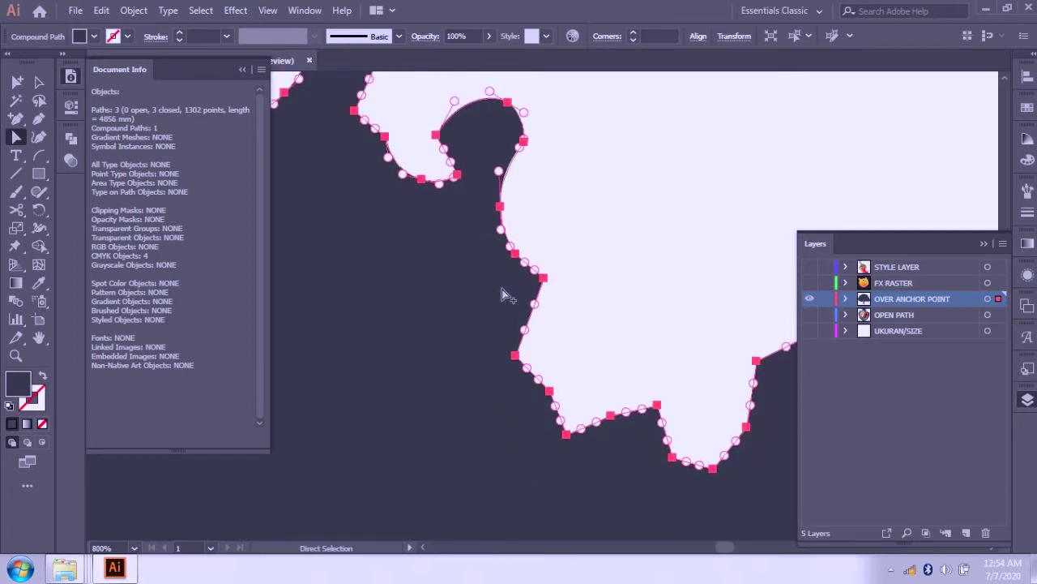
scroll(567, 296, "up", 5)
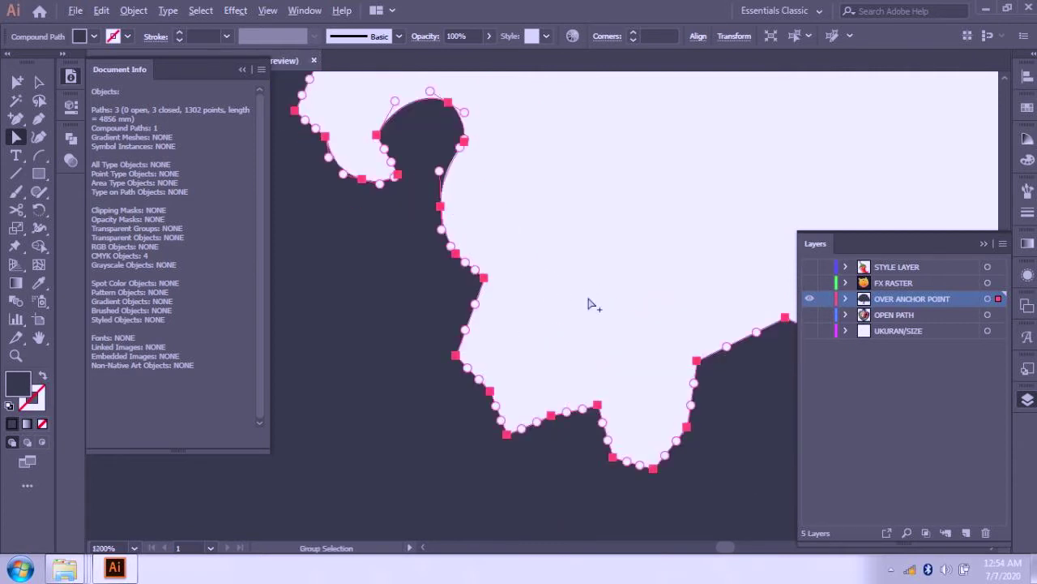
scroll(577, 403, "down", 2)
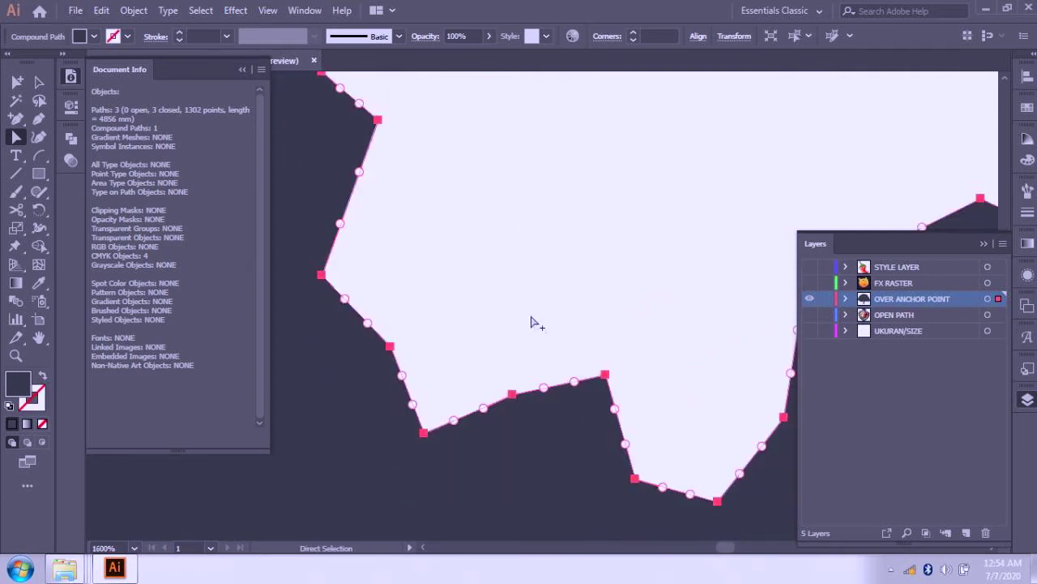
scroll(634, 273, "down", 2)
left_click(635, 273)
scroll(655, 290, "down", 8)
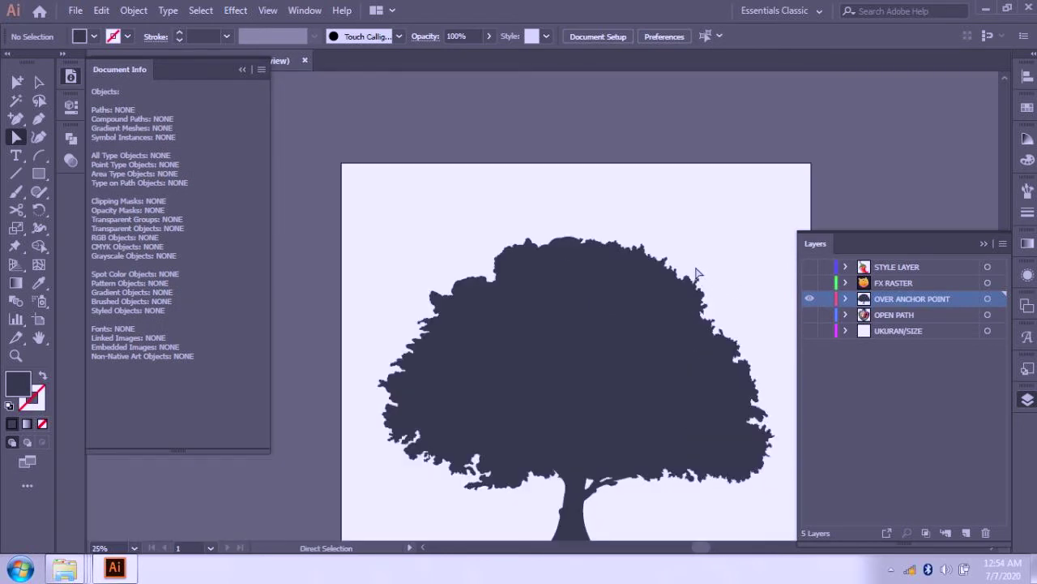
Step: Select the tree silhouette again, examine the density of anchor points along its upper right crown, and deselect it
left_click(632, 308)
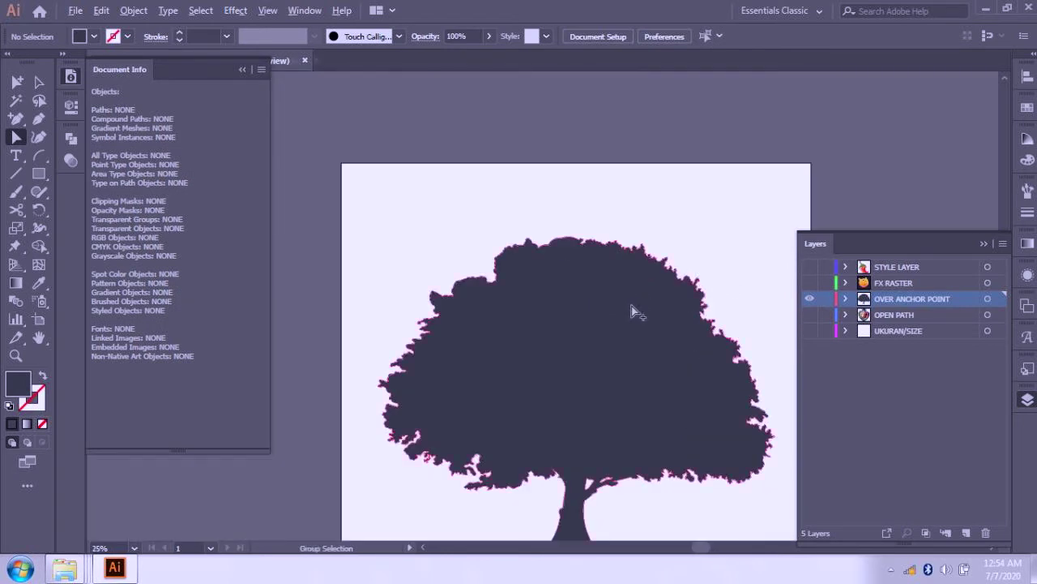
scroll(681, 251, "up", 7)
scroll(644, 259, "right", 5)
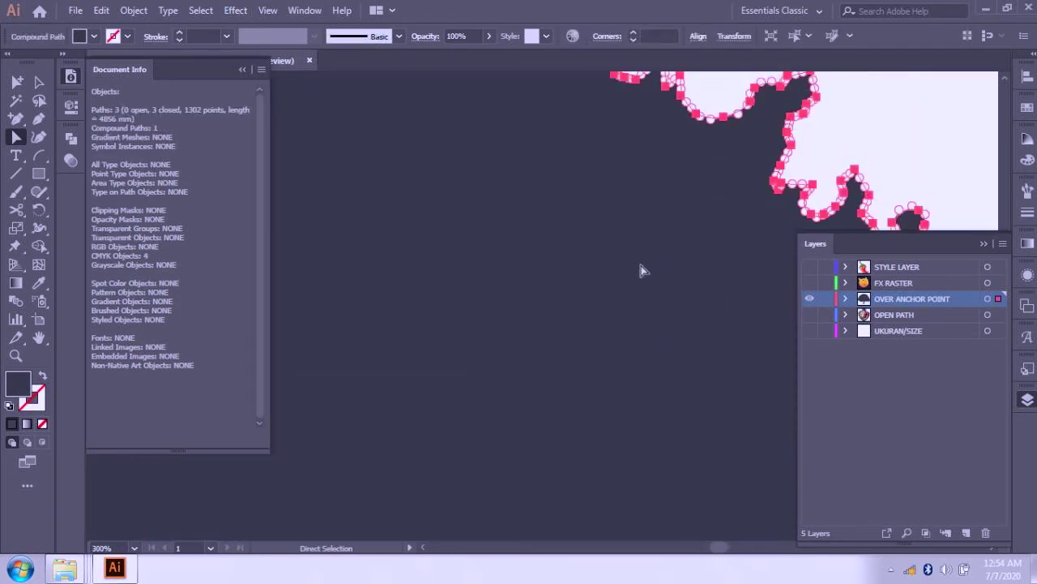
scroll(657, 244, "up", 1)
scroll(669, 212, "up", 1)
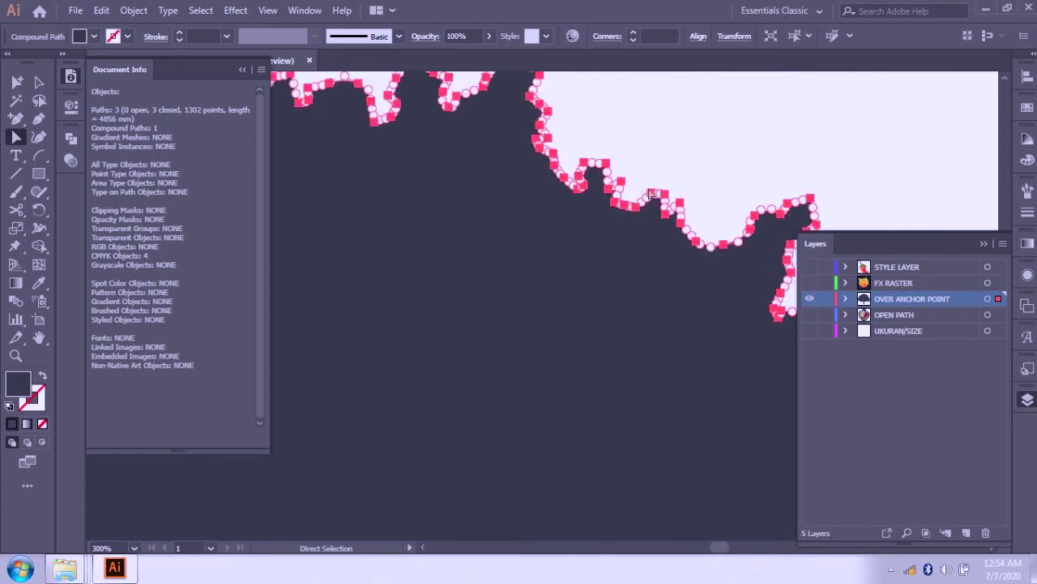
scroll(708, 204, "up", 1)
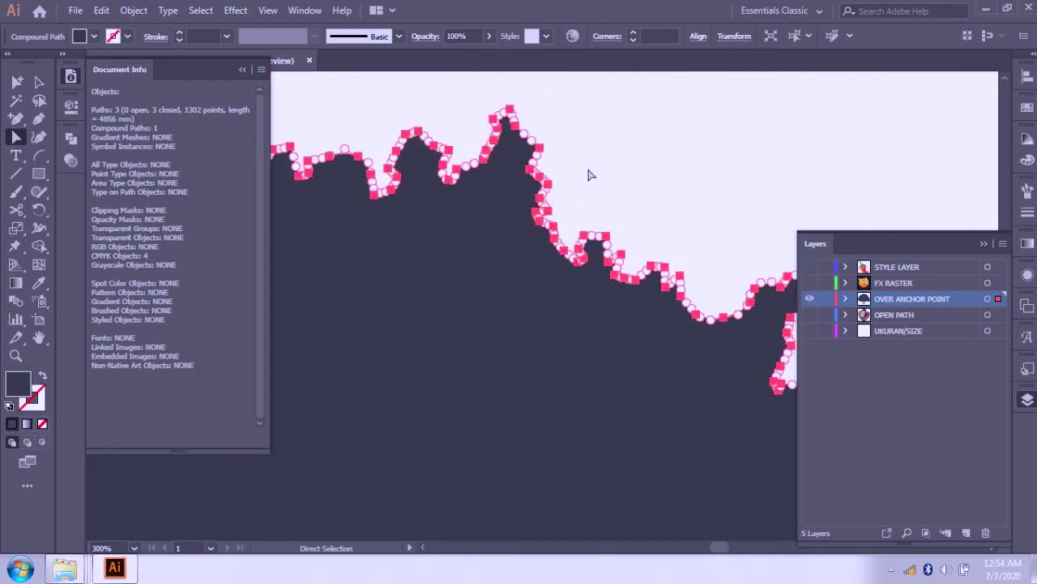
scroll(591, 175, "up", 1)
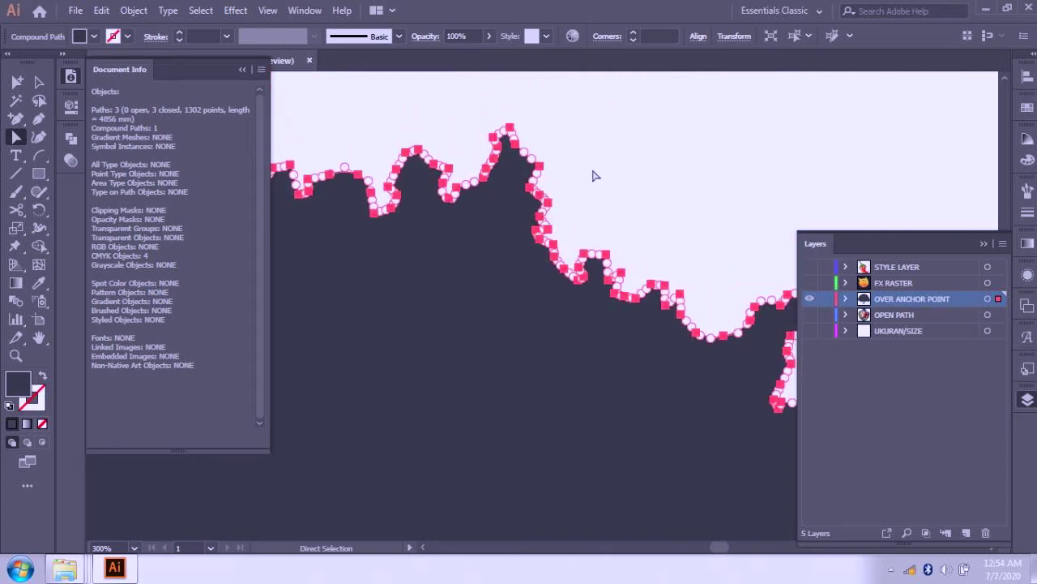
scroll(613, 185, "down", 4)
scroll(641, 195, "down", 4)
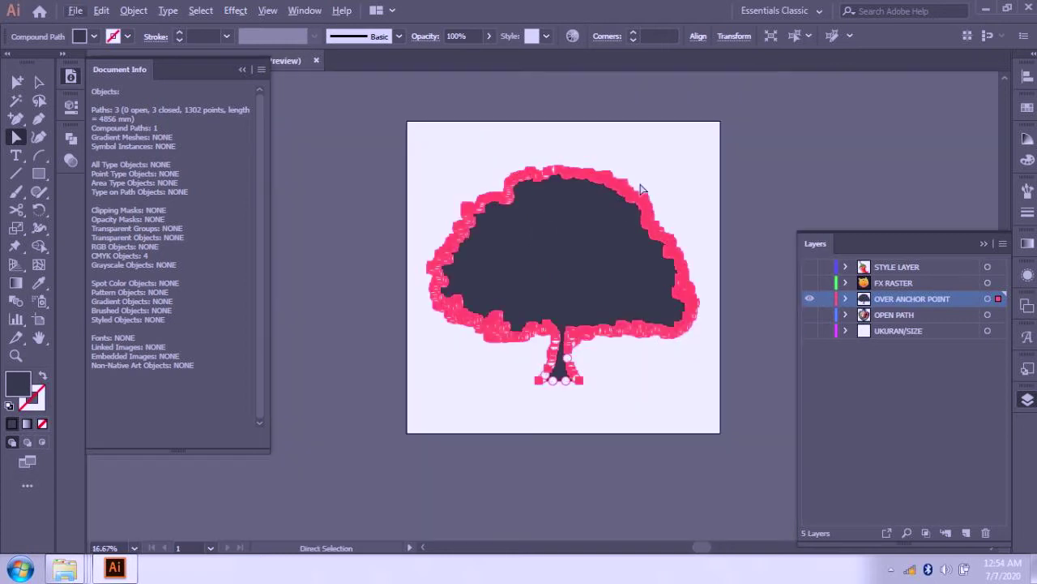
left_click(694, 181)
scroll(635, 203, "up", 4)
scroll(684, 204, "down", 4)
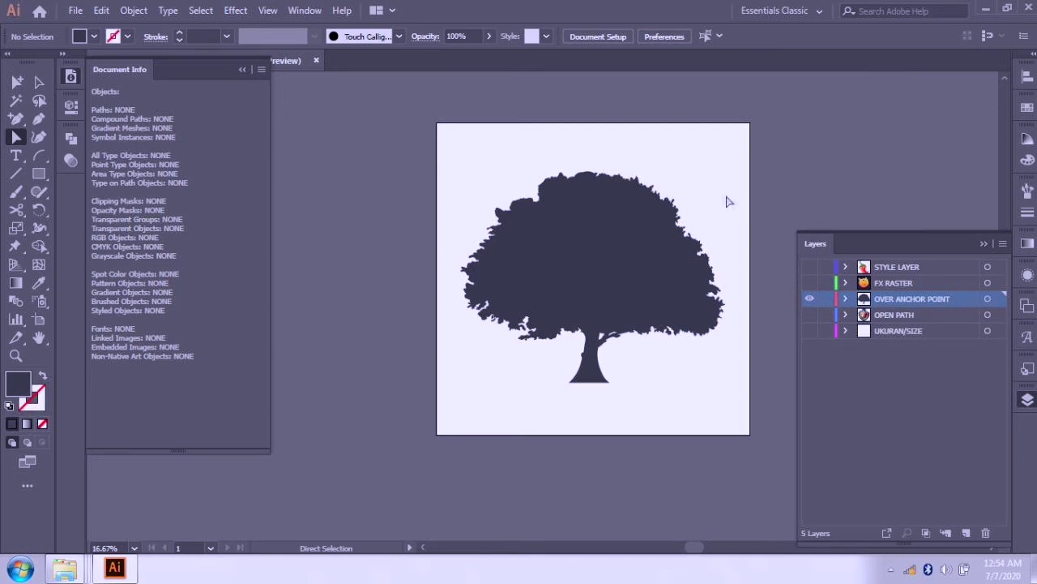
Step: Select the tree silhouette, inspect its anchor points around the trunk and along the crown's upper edge, and deselect it
scroll(644, 276, "up", 3)
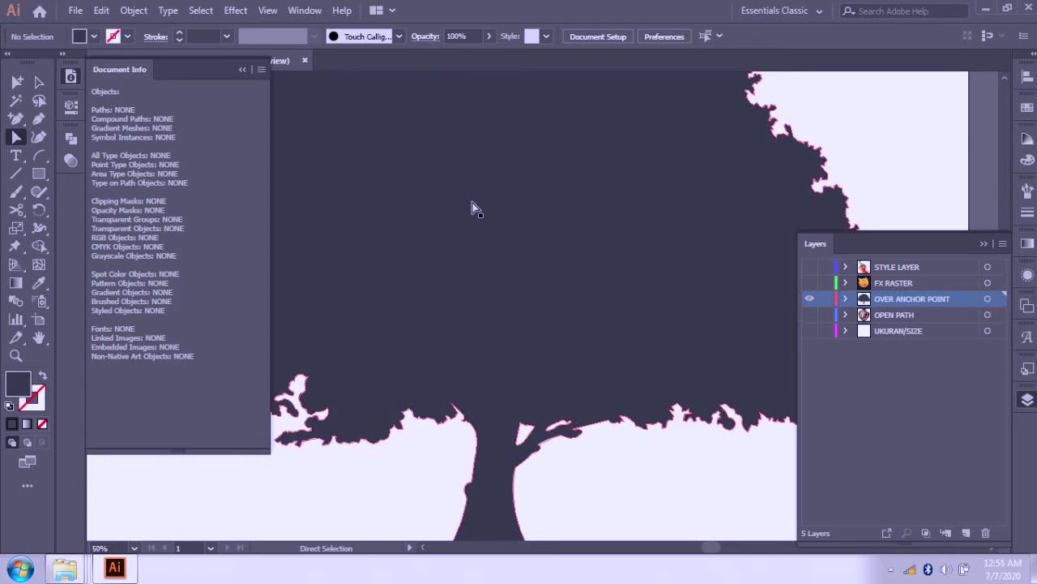
left_click(476, 208)
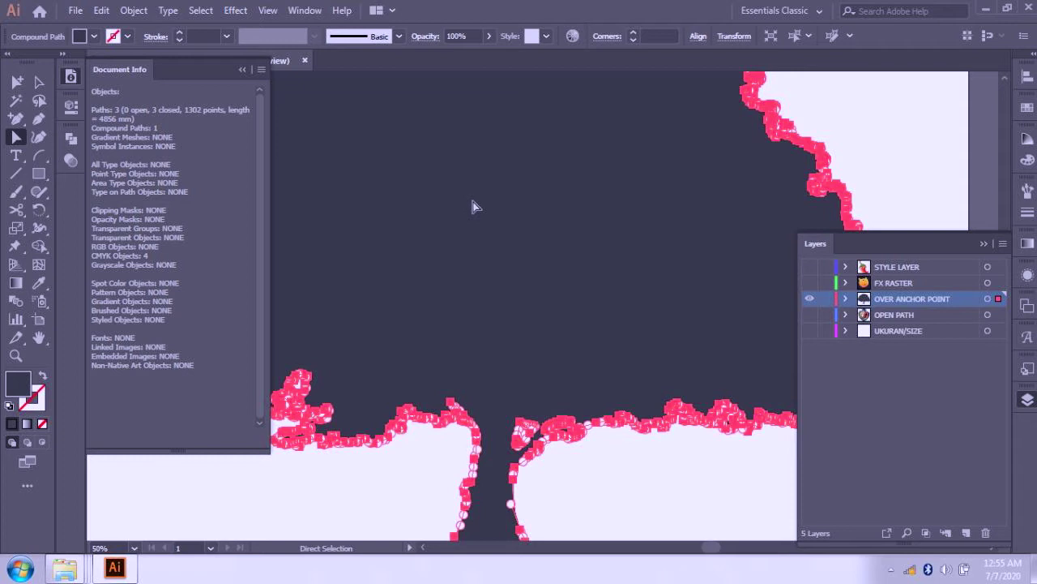
left_click(407, 464)
left_click(492, 318)
scroll(616, 229, "up", 5)
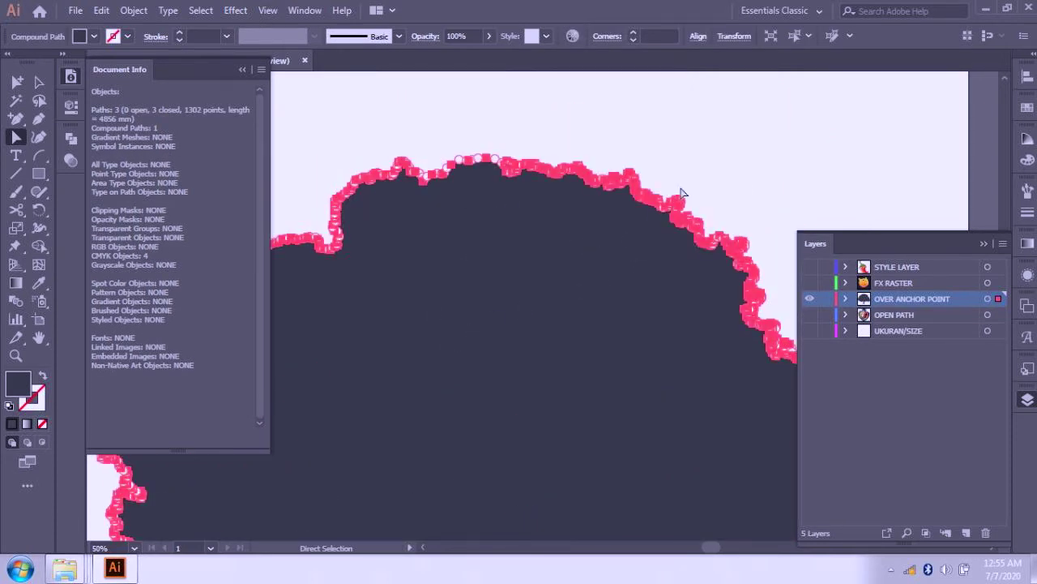
left_click(637, 260)
left_click(637, 261)
scroll(626, 192, "up", 3)
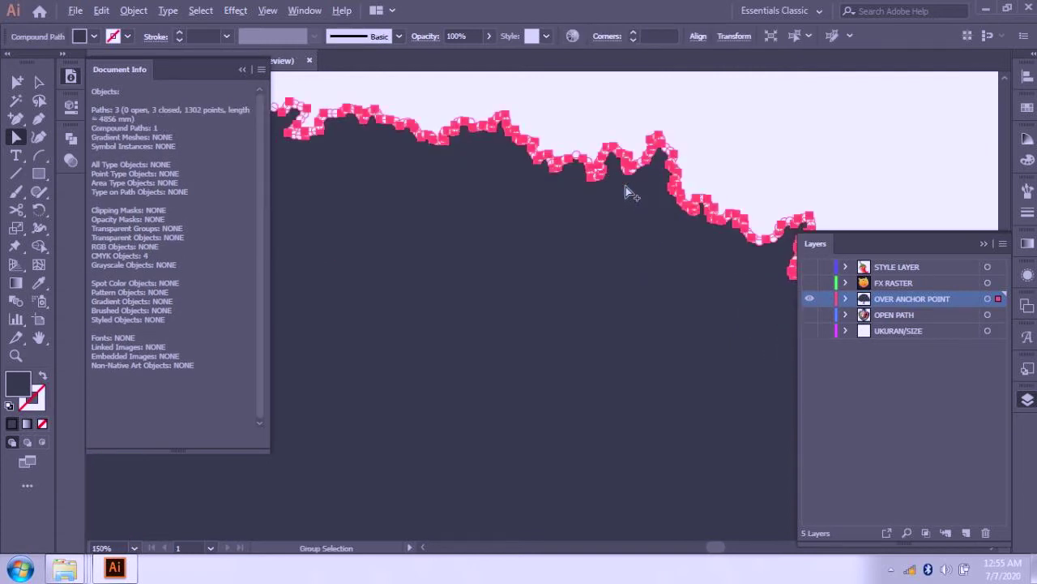
scroll(626, 188, "up", 4)
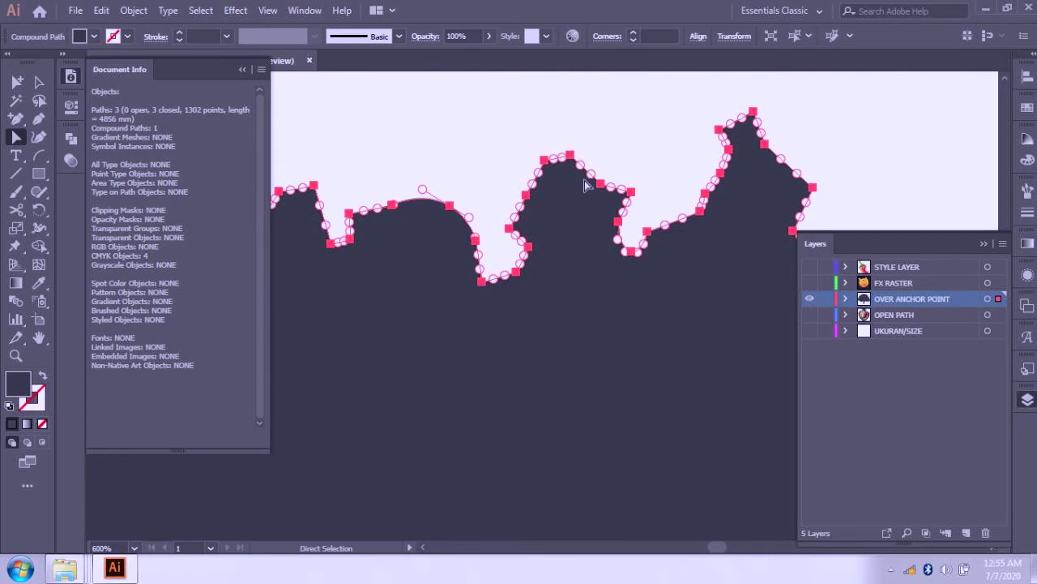
left_click(497, 143)
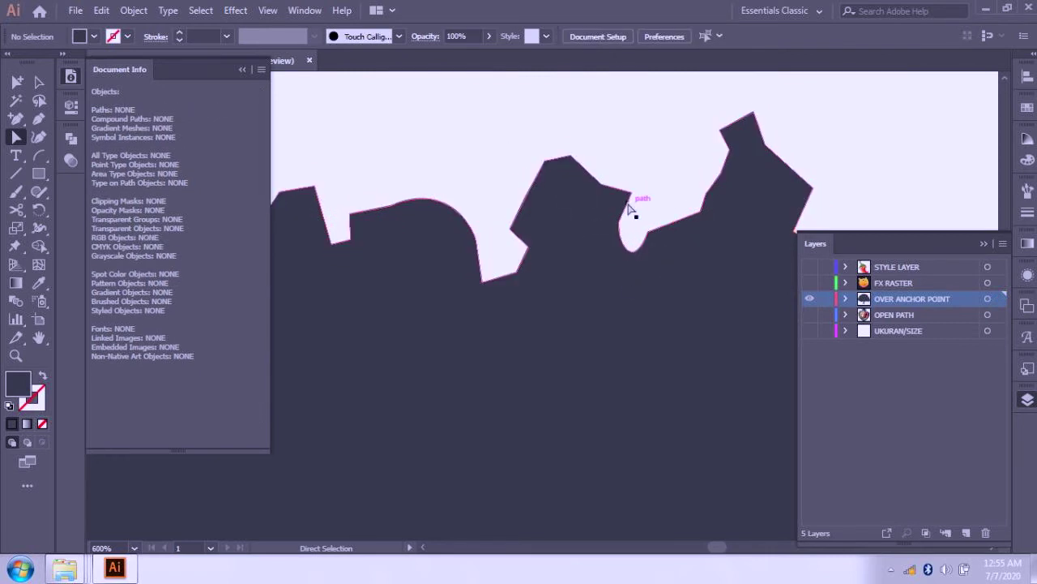
Step: Inspect the individual anchor points and handles at the corner and side of a small notch in the crown's edge
scroll(631, 209, "up", 3)
left_click(641, 154)
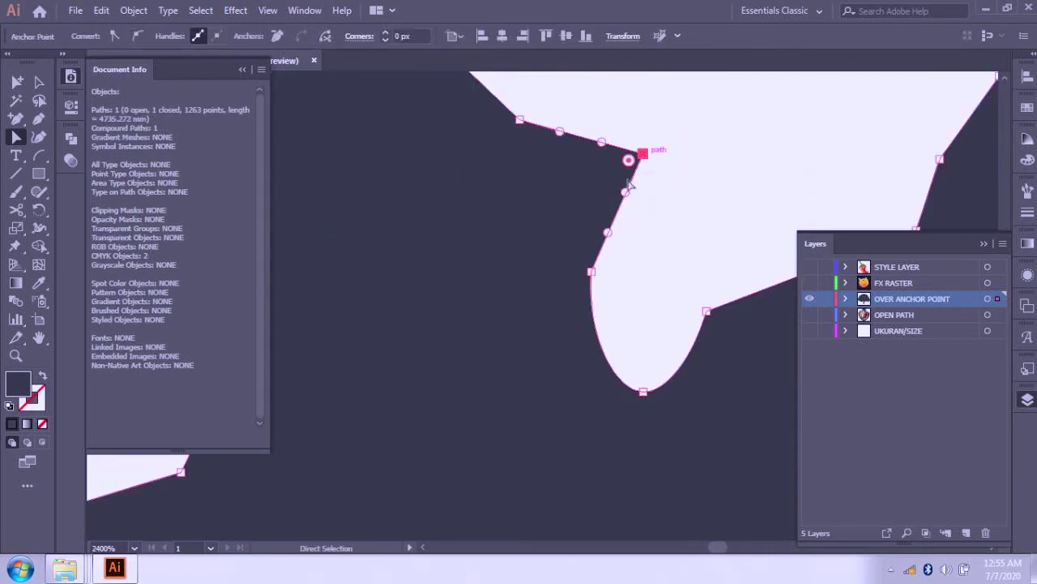
left_click(590, 270)
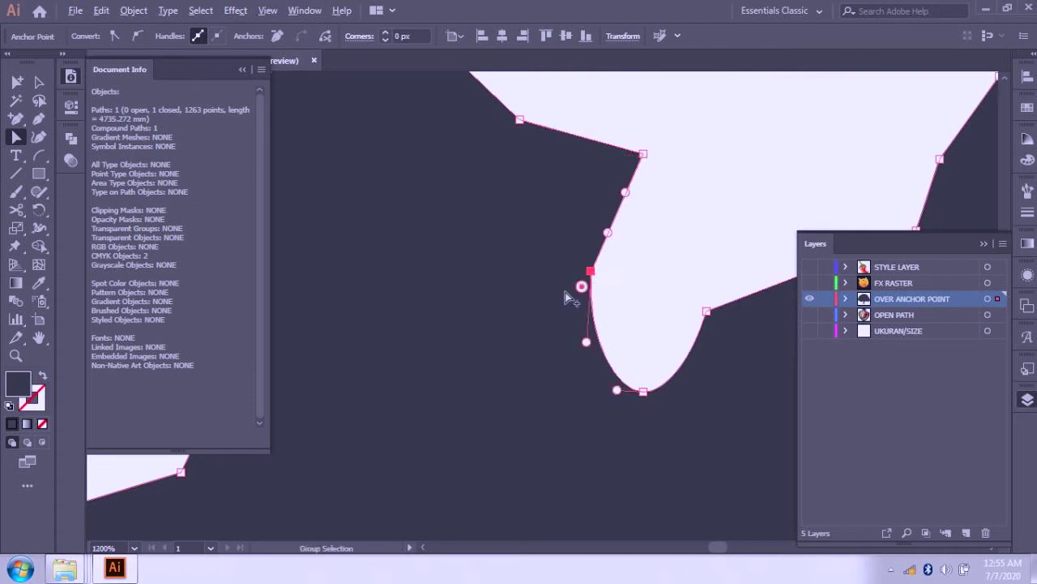
scroll(571, 291, "down", 1)
left_click(626, 299)
scroll(623, 311, "down", 1)
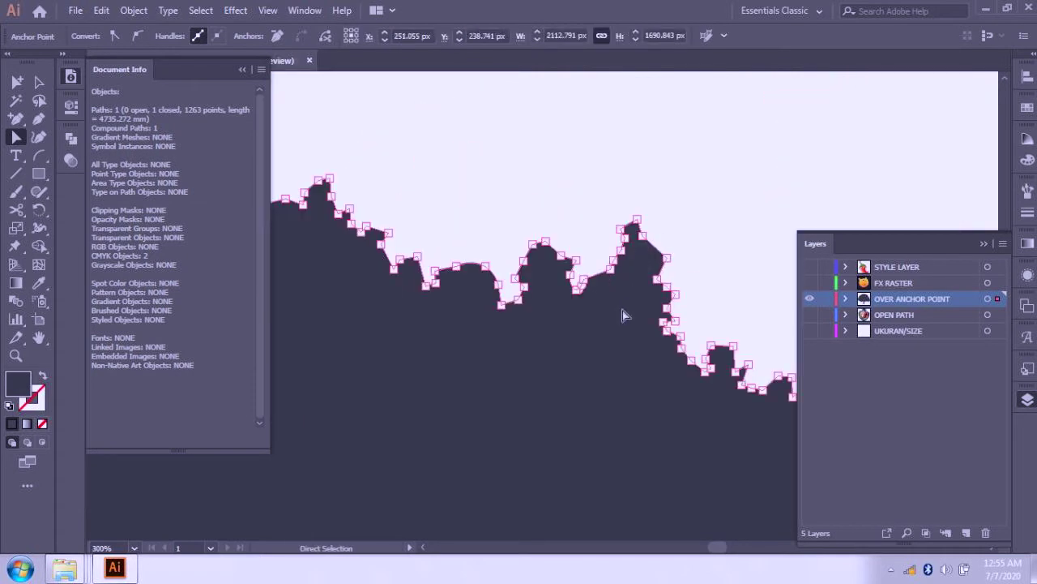
Step: Select the whole silhouette, check the anchor points on one crown spike at high magnification, and deselect the tree
left_click(622, 311)
scroll(628, 259, "up", 7)
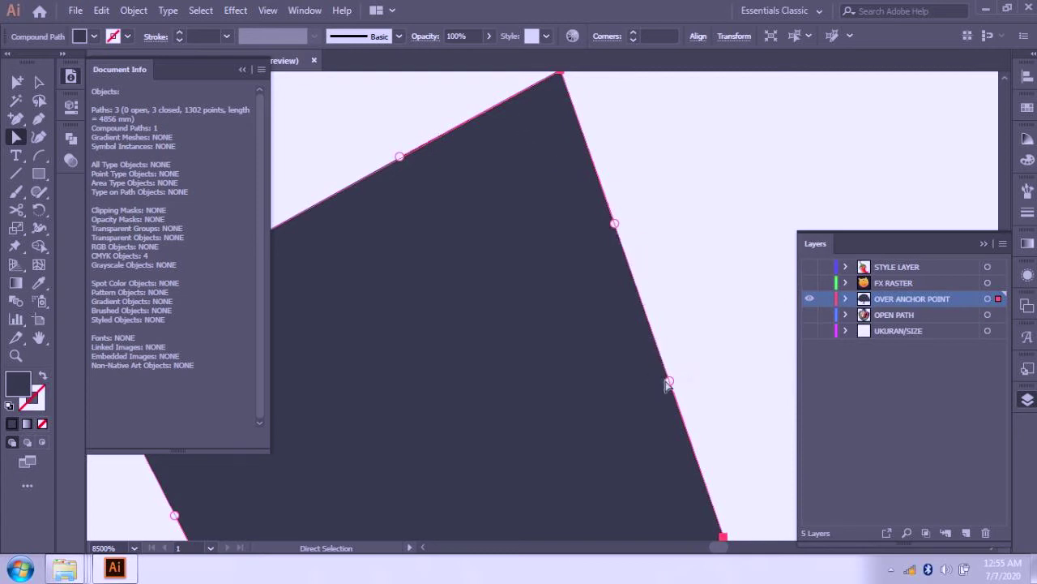
left_click(688, 355)
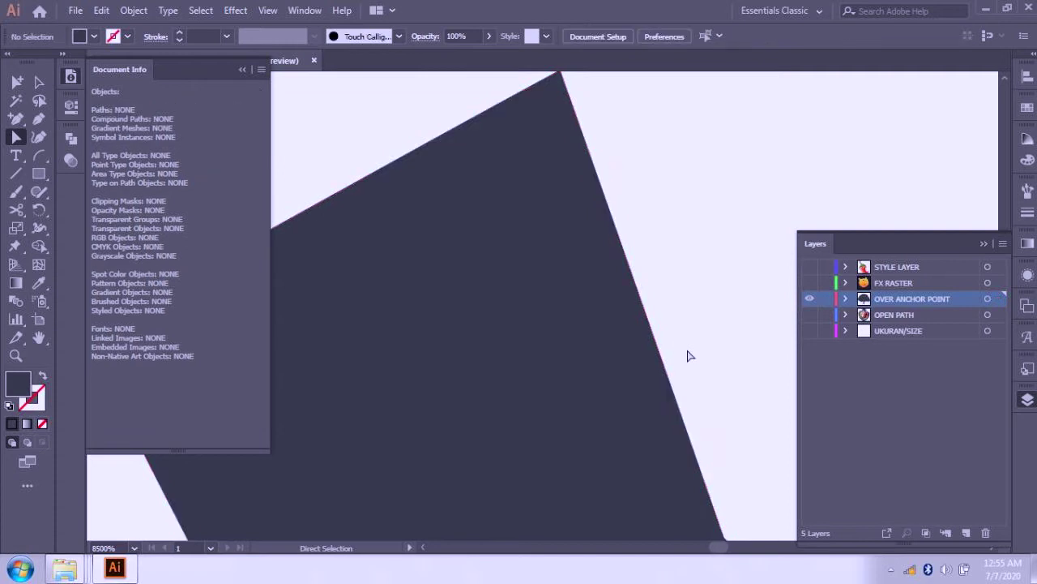
scroll(688, 355, "down", 10)
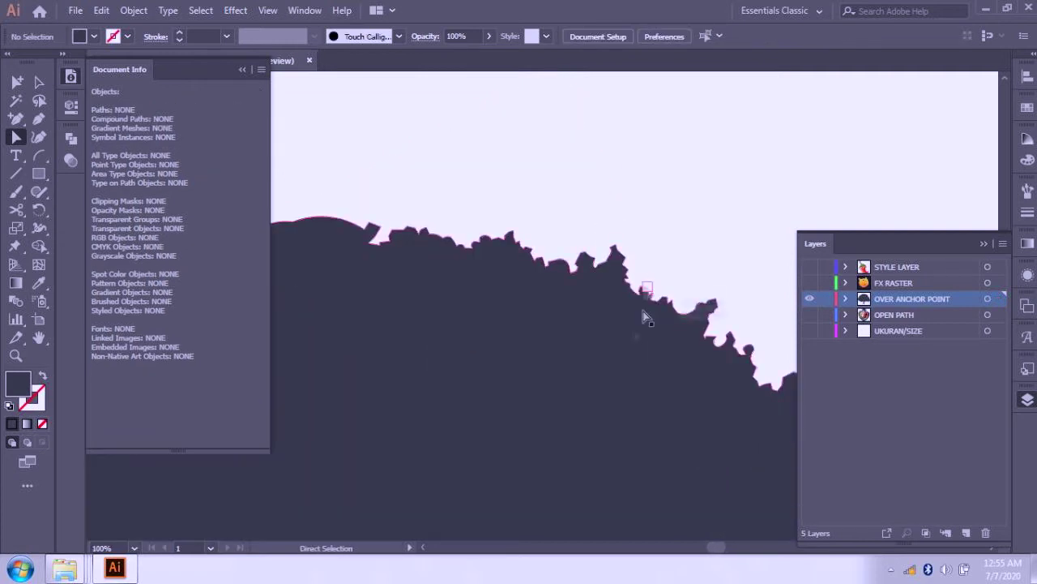
left_click(625, 324)
scroll(674, 261, "down", 4)
left_click(685, 282)
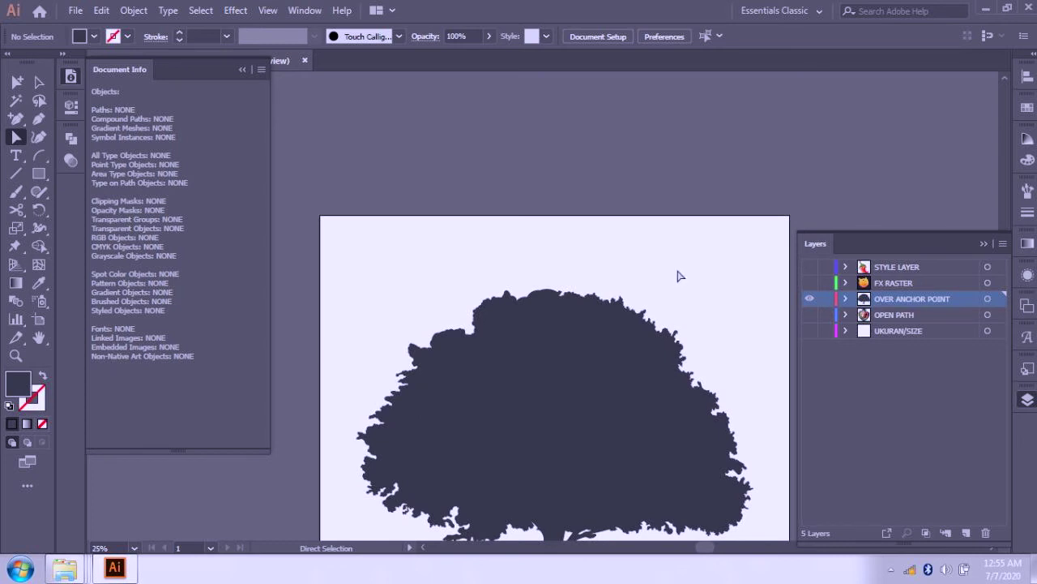
Step: Review the anchor points around the entire tree outline, then deselect it and show the full silhouette
left_click(621, 352)
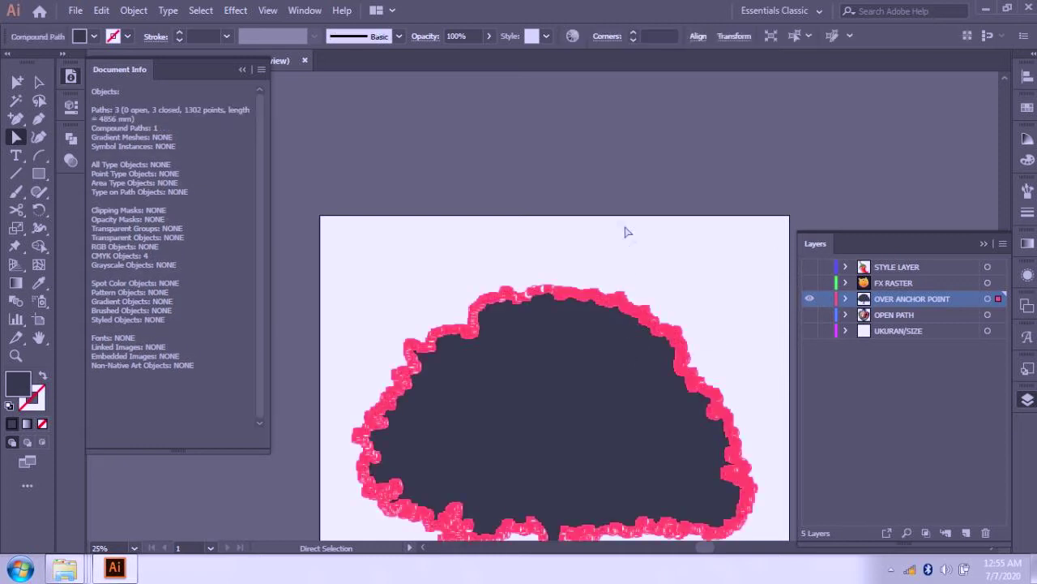
left_click(598, 197)
scroll(666, 280, "down", 3)
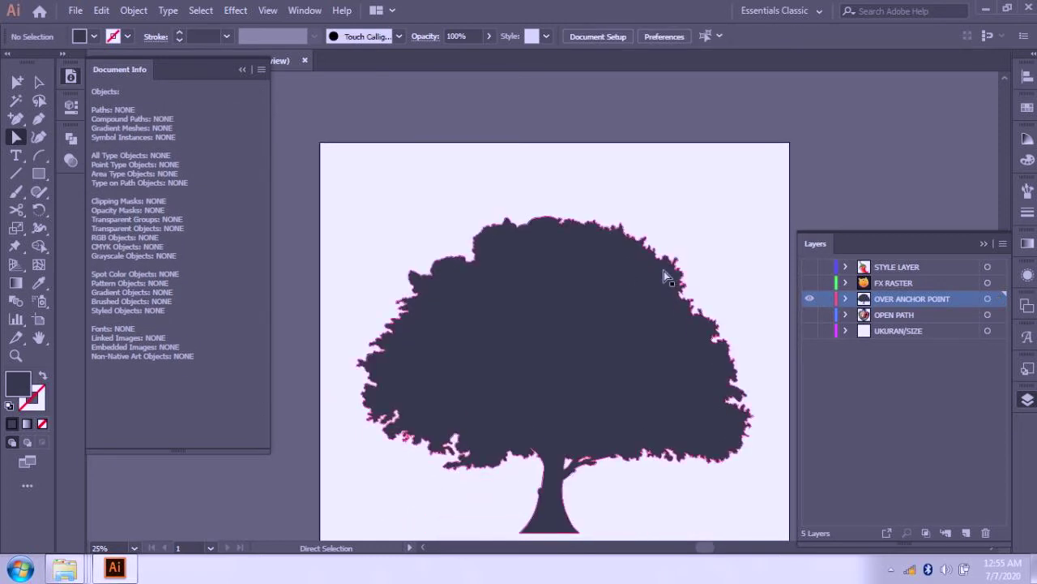
scroll(663, 274, "down", 3)
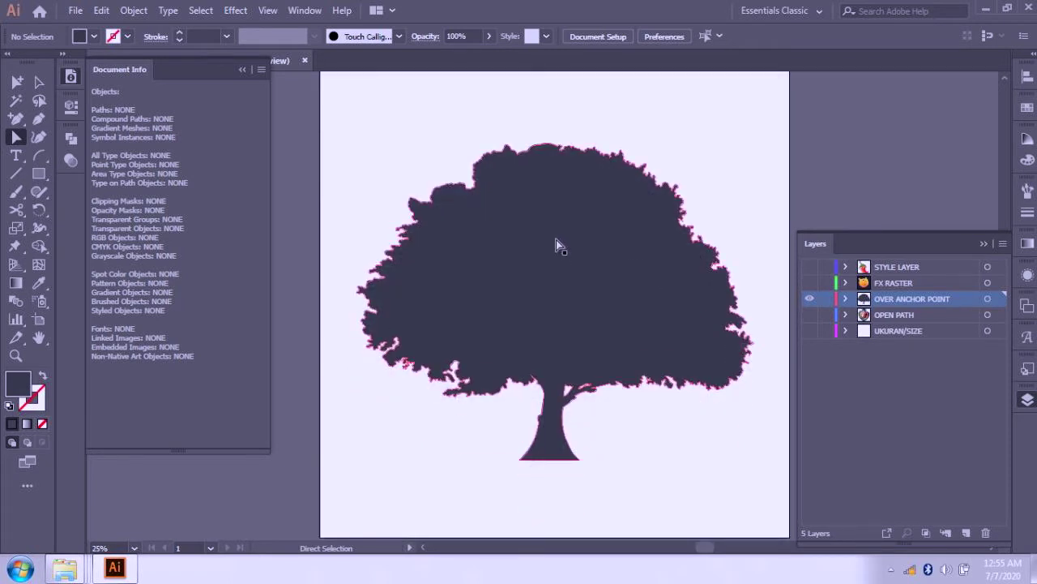
Step: Select the whole tree silhouette and collapse the Document Info panel to uncover its left side
left_click(591, 268)
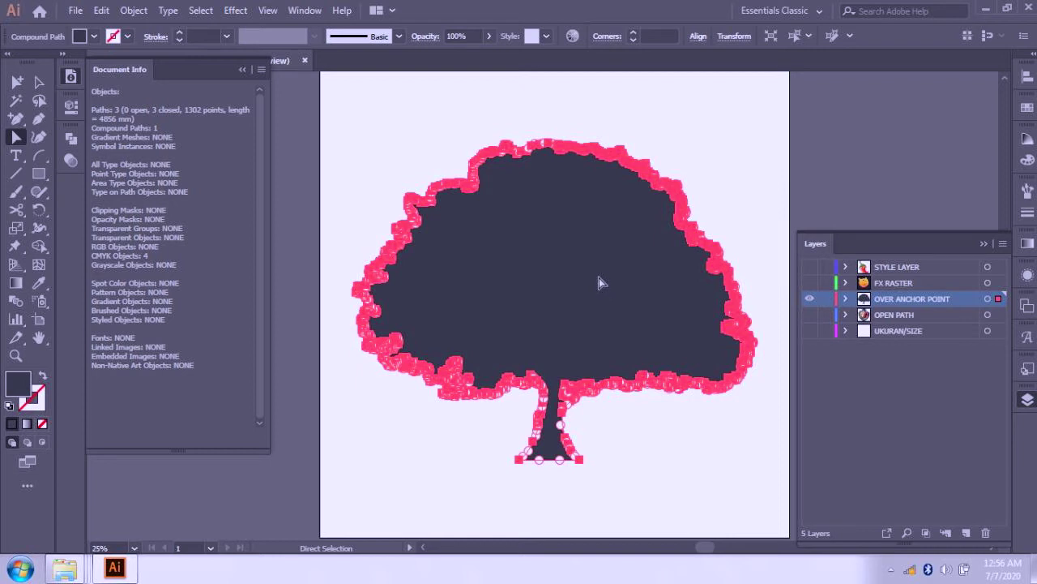
scroll(599, 277, "up", 2)
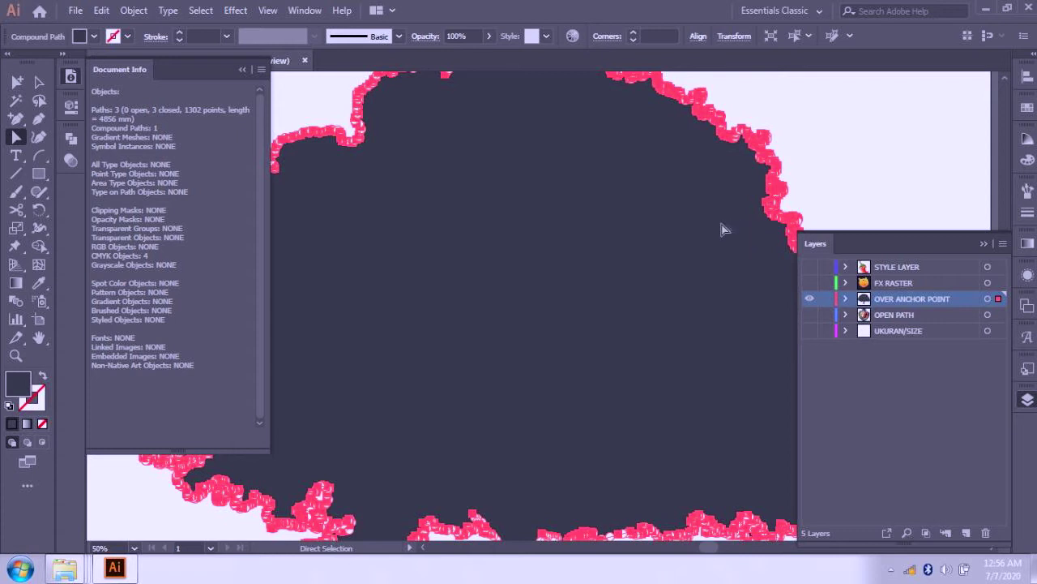
left_click(70, 78)
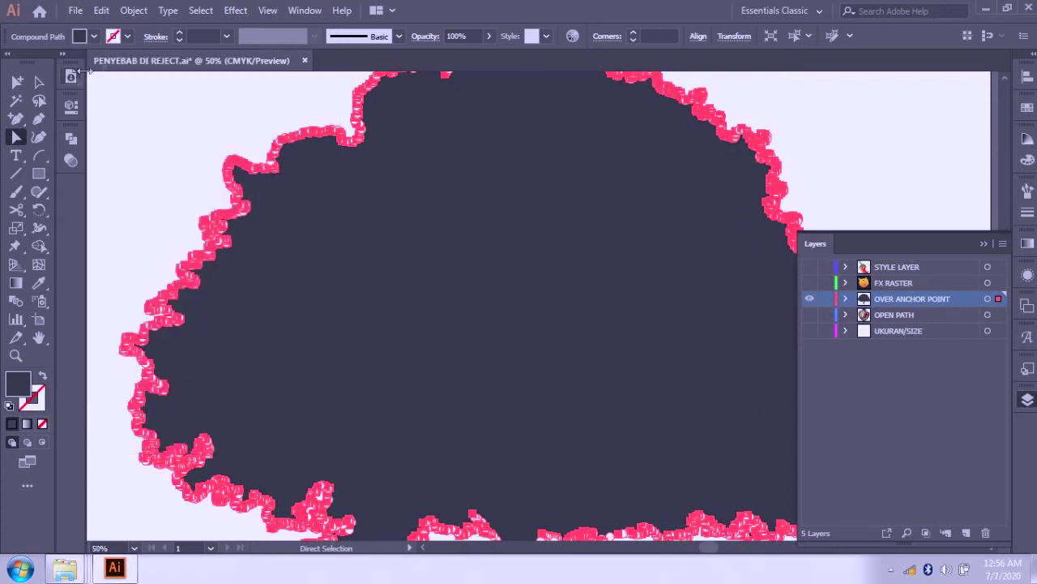
Step: Start the Simplify path command on the selected tree and set the angle threshold to 180°
left_click(134, 10)
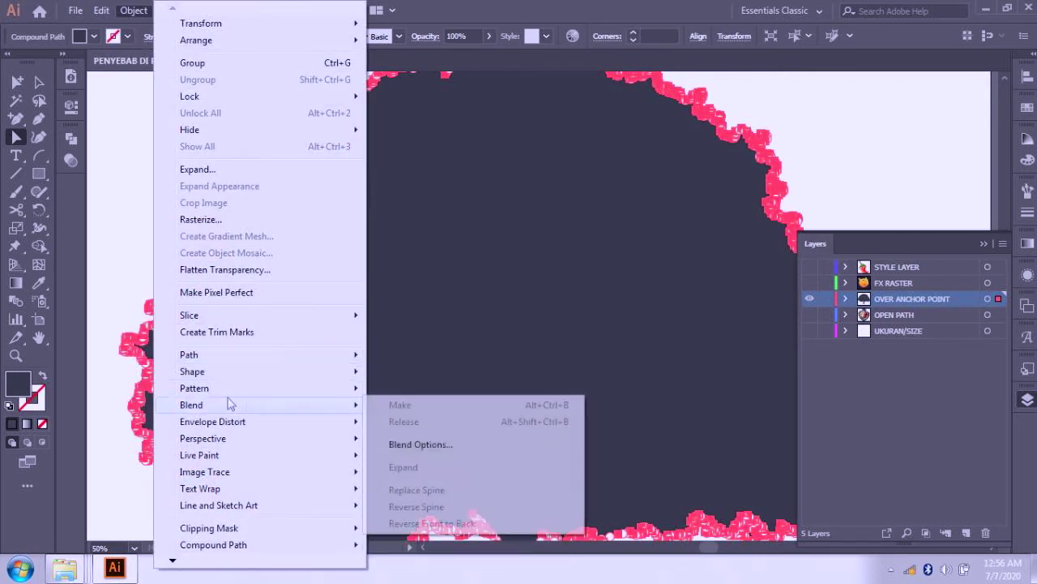
left_click(134, 10)
left_click(134, 10)
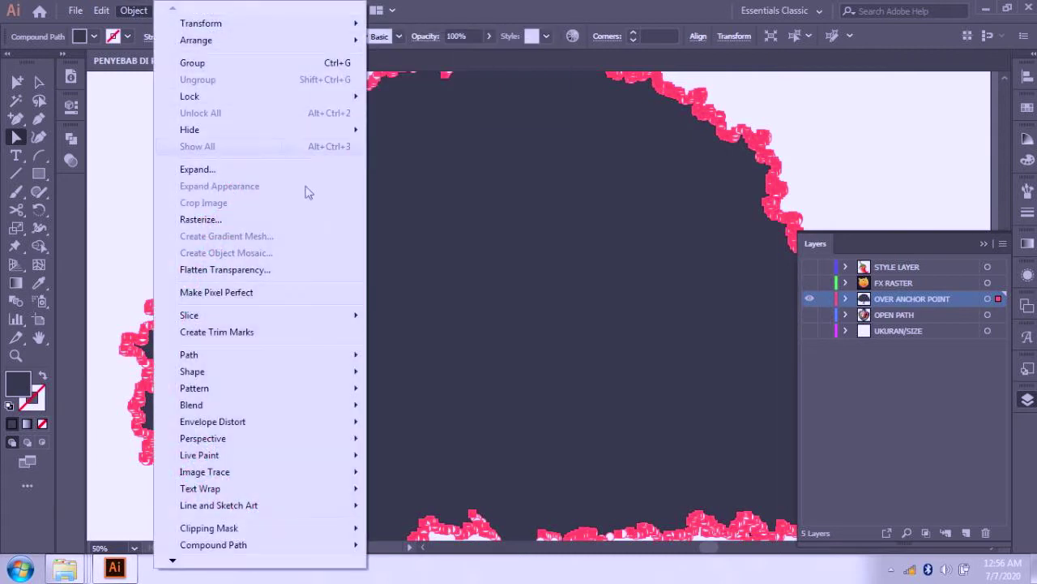
mouse_move(211, 408)
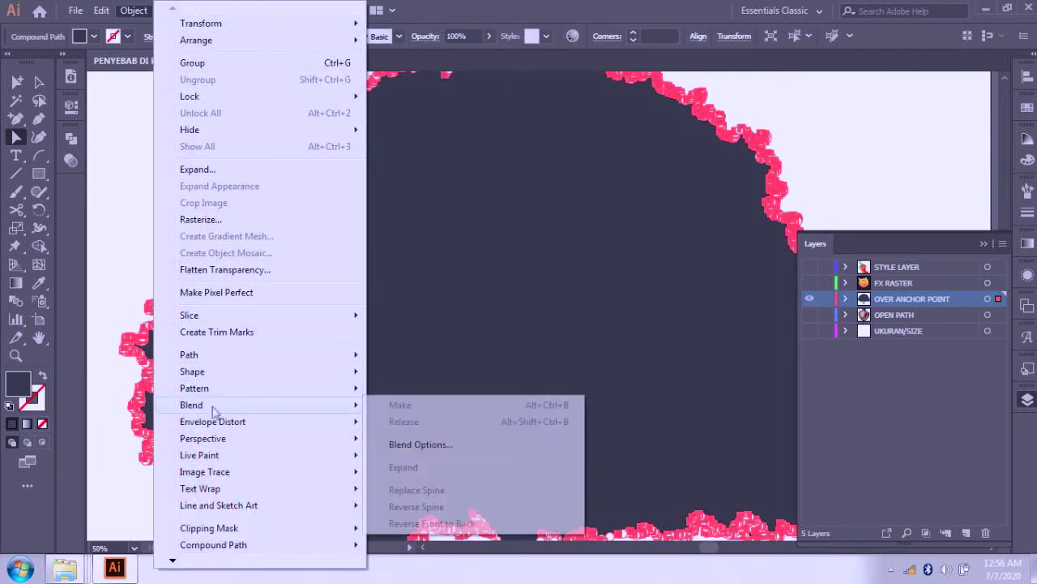
mouse_move(223, 356)
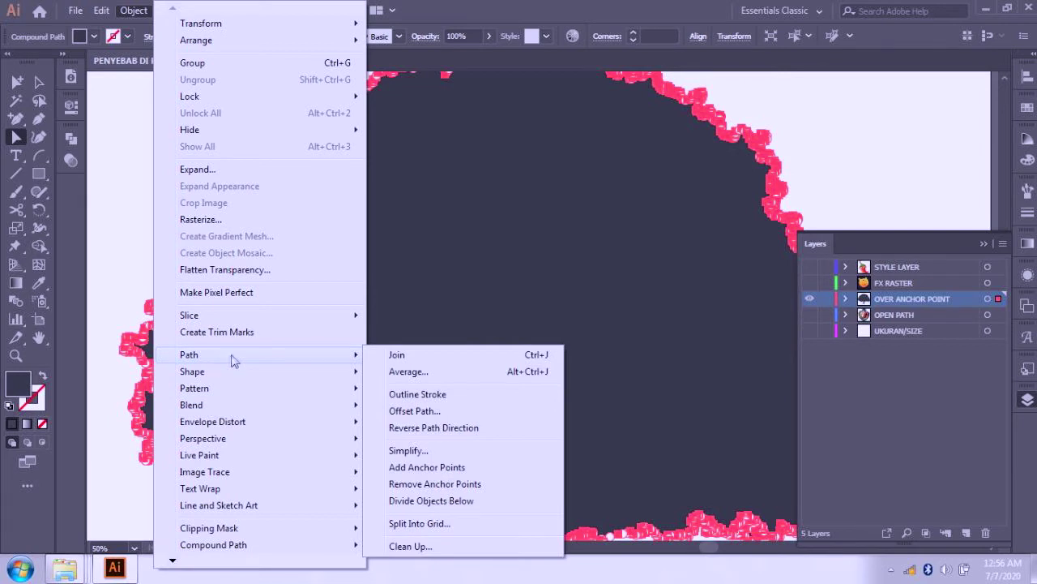
left_click(408, 451)
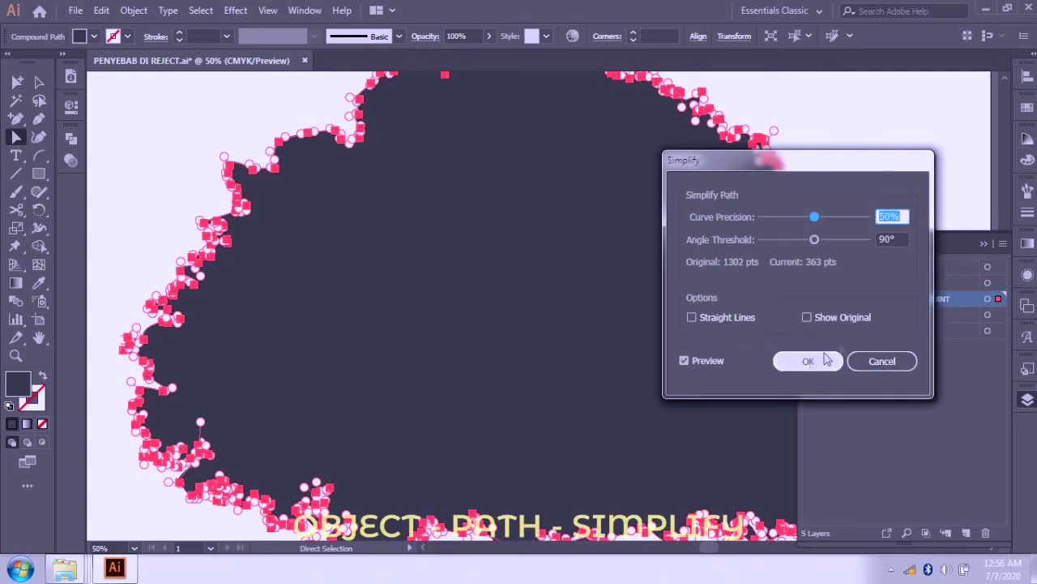
left_click_drag(817, 242, 887, 265)
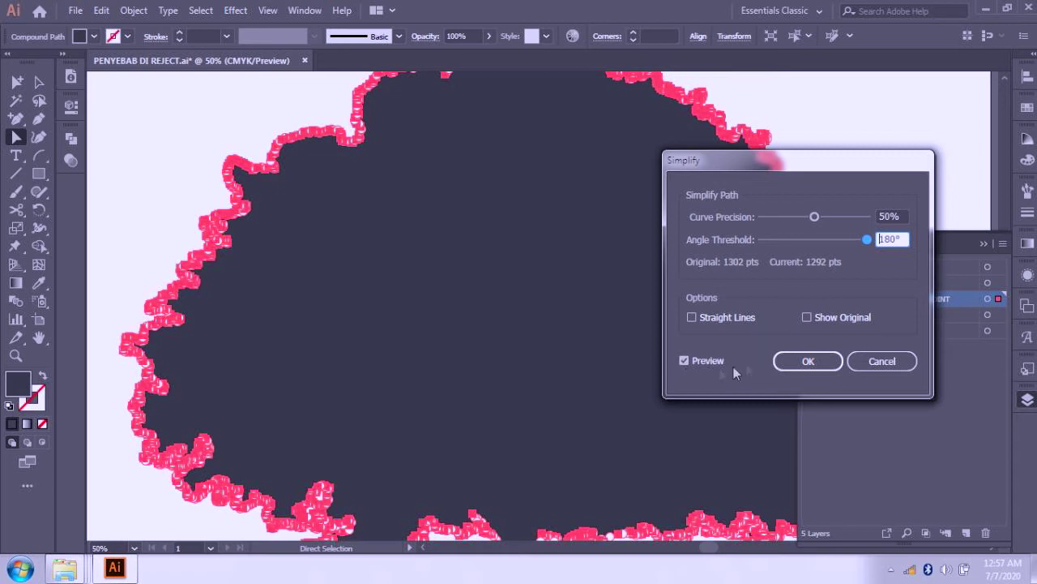
Step: Compare the simplification preview on the tree silhouette at angle thresholds of 141°, 70°, 58°, 149° and 0°
left_click(686, 362)
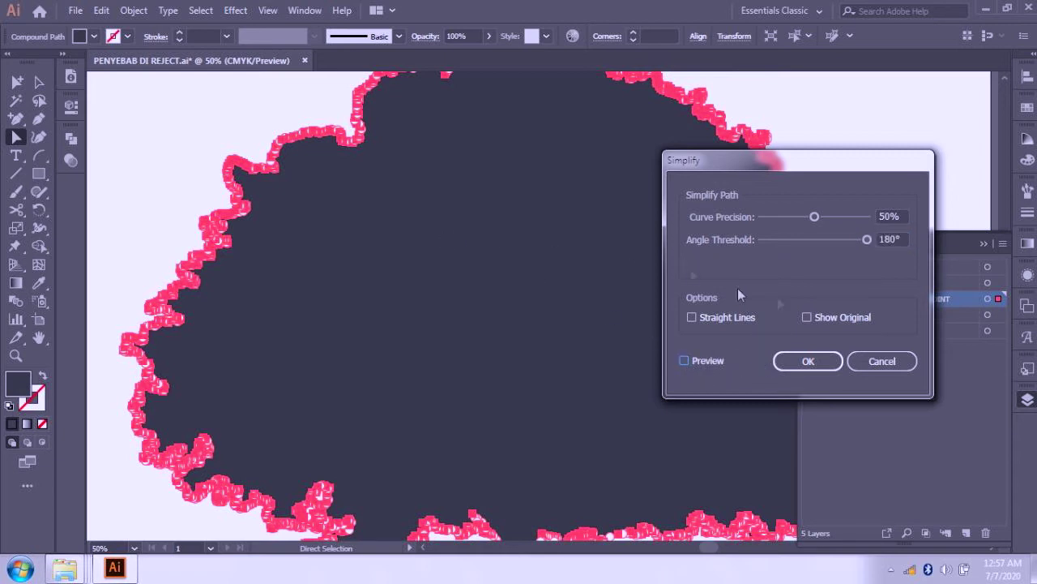
left_click(691, 363)
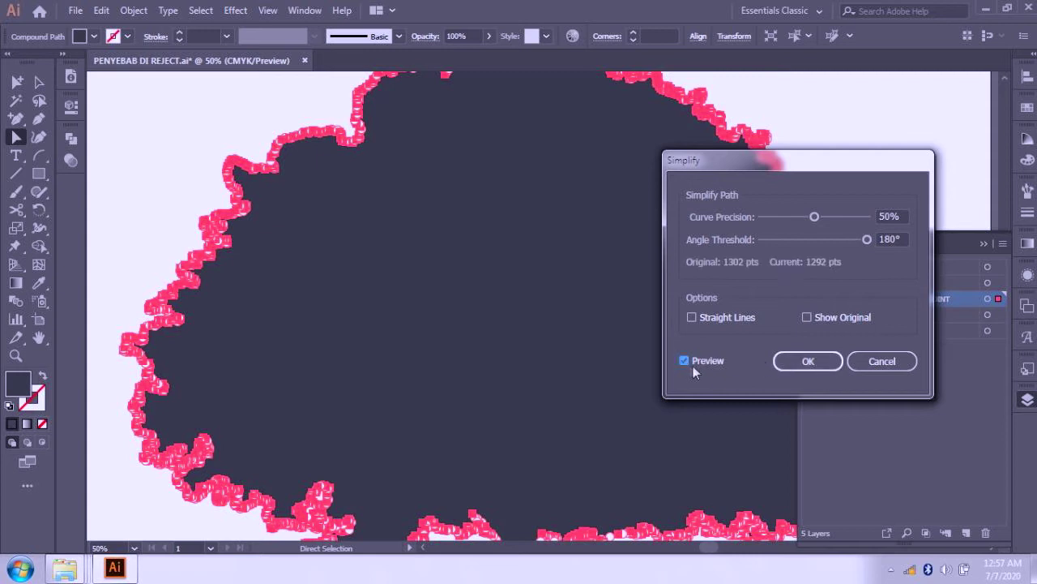
left_click(867, 241)
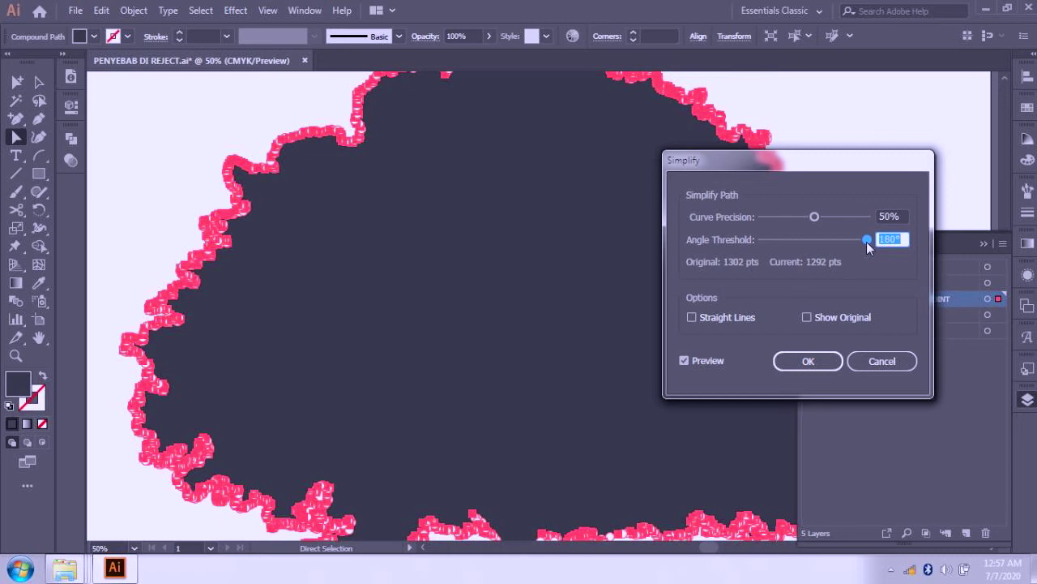
left_click_drag(868, 247, 844, 245)
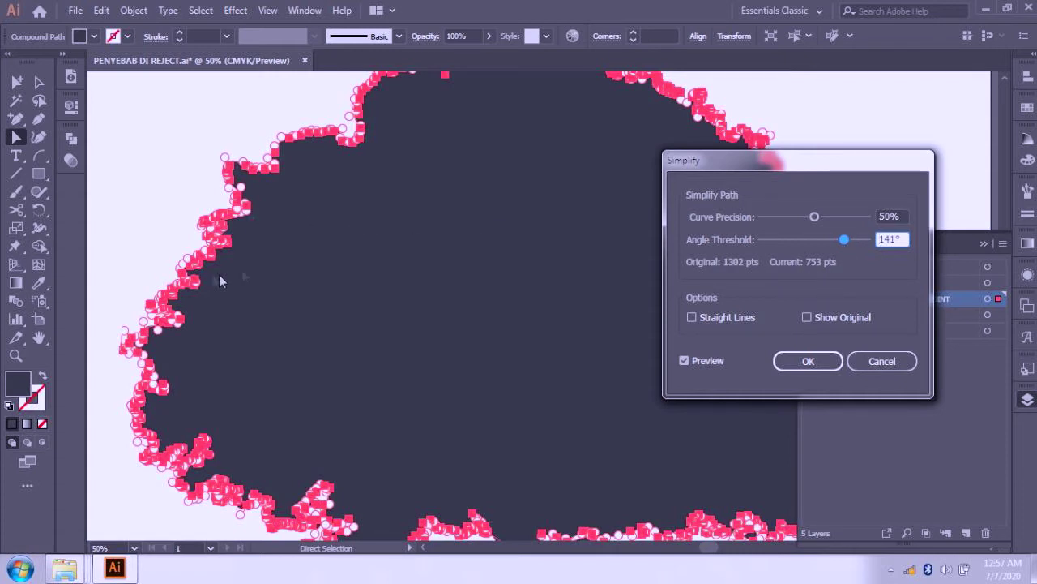
left_click_drag(843, 239, 806, 251)
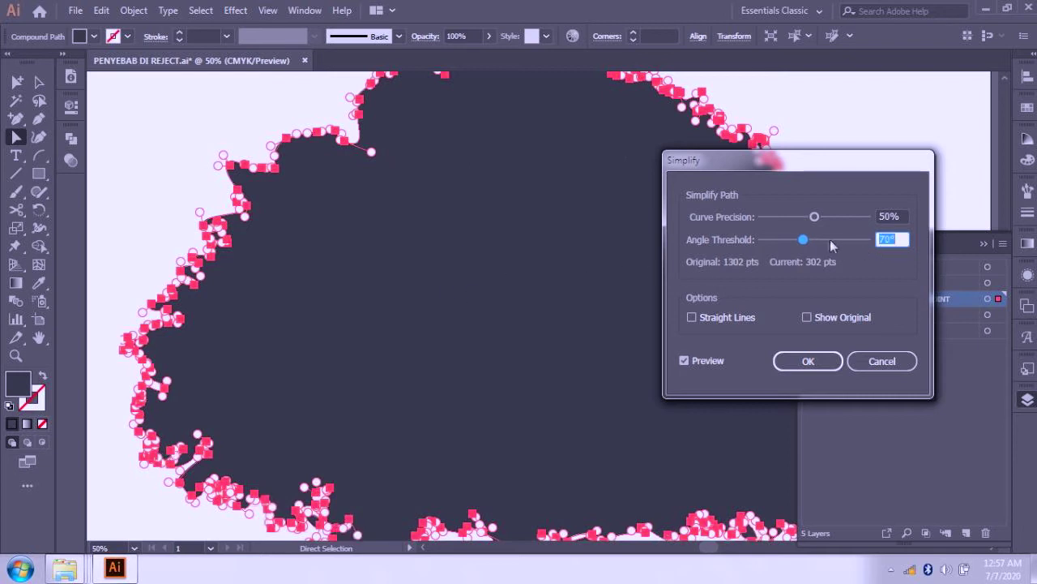
left_click_drag(804, 240, 800, 245)
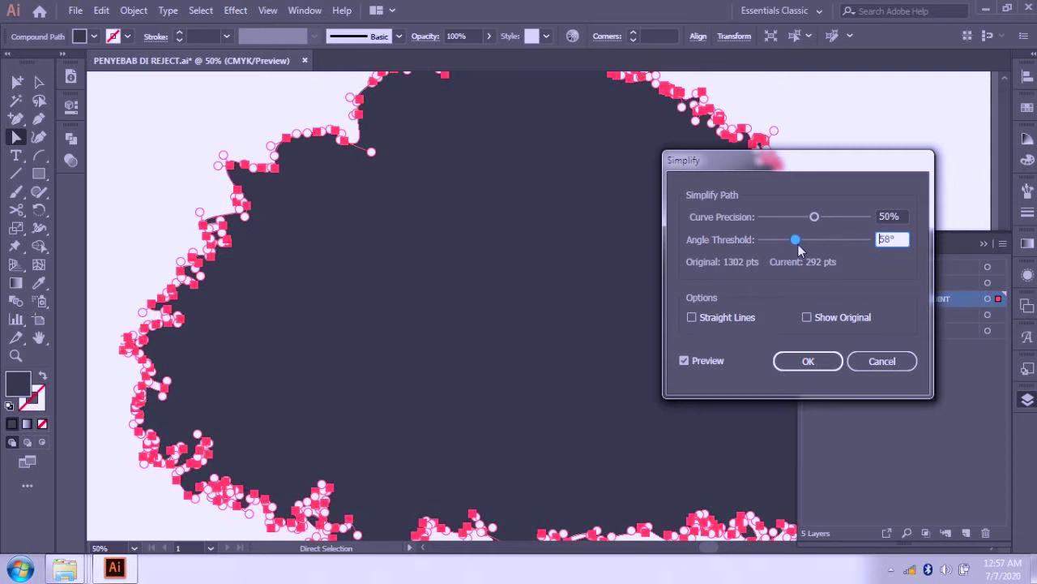
left_click_drag(797, 242, 850, 247)
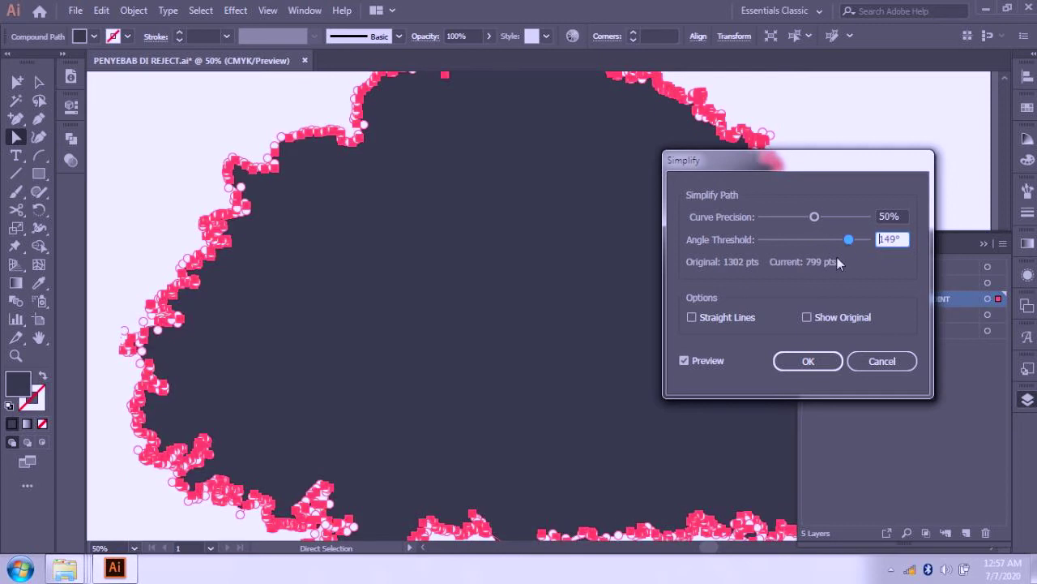
left_click_drag(848, 245, 744, 242)
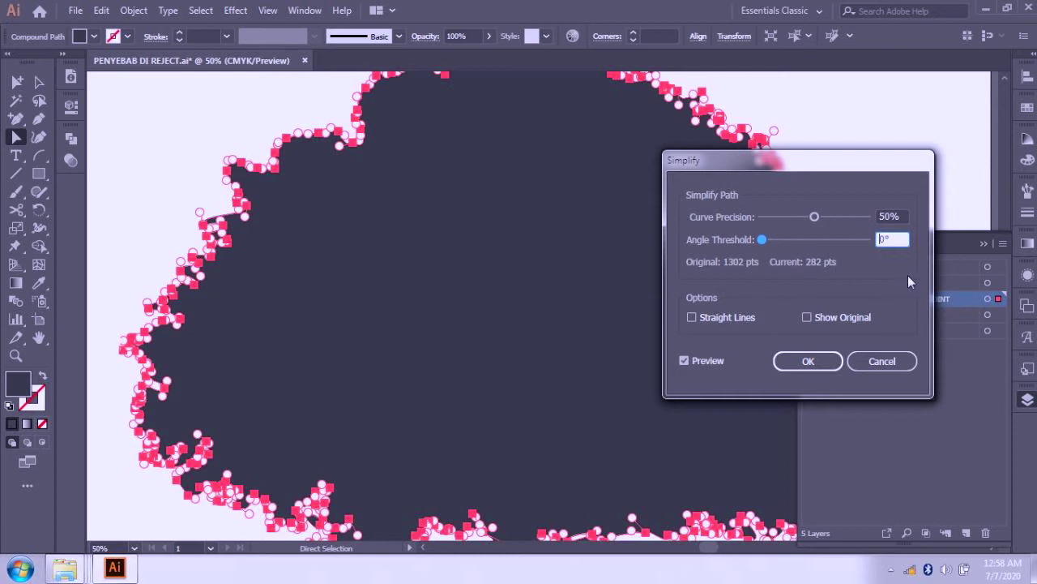
Step: Set the Simplify angle threshold to 140°, apply it to the tree silhouette and deselect the tree
left_click_drag(767, 238, 834, 242)
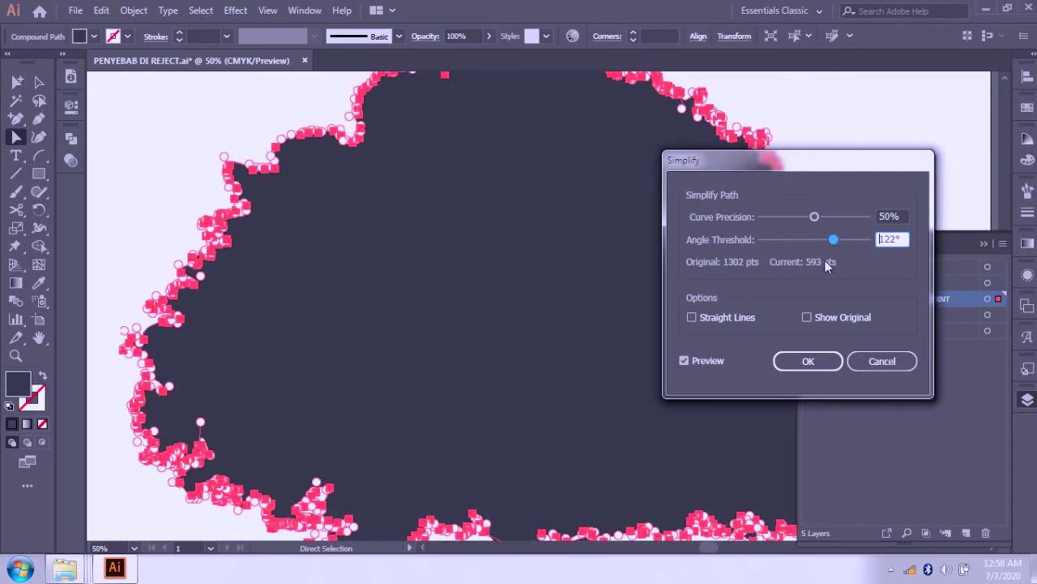
left_click_drag(835, 241, 845, 241)
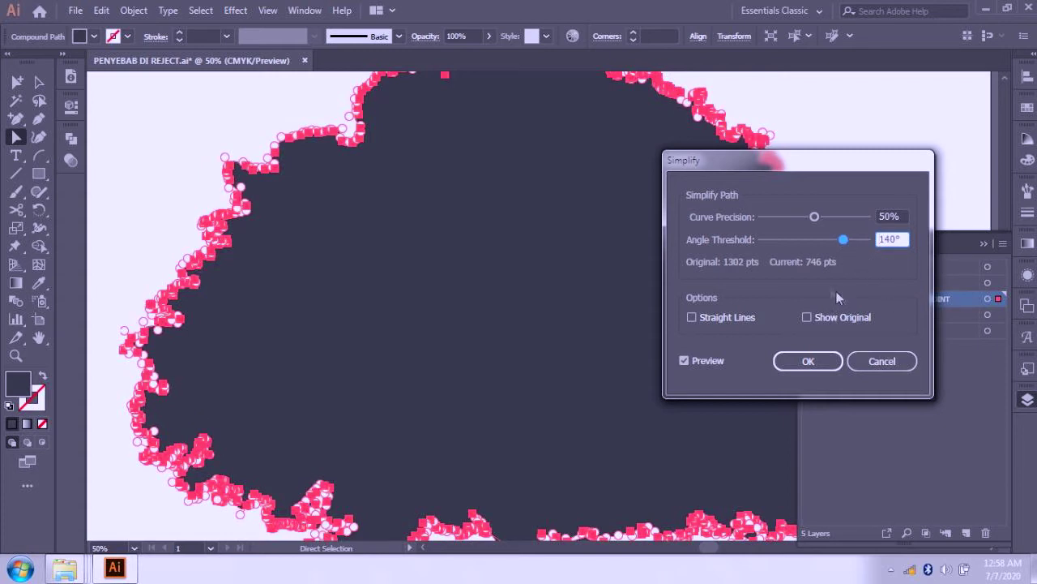
left_click(814, 362)
left_click(825, 366)
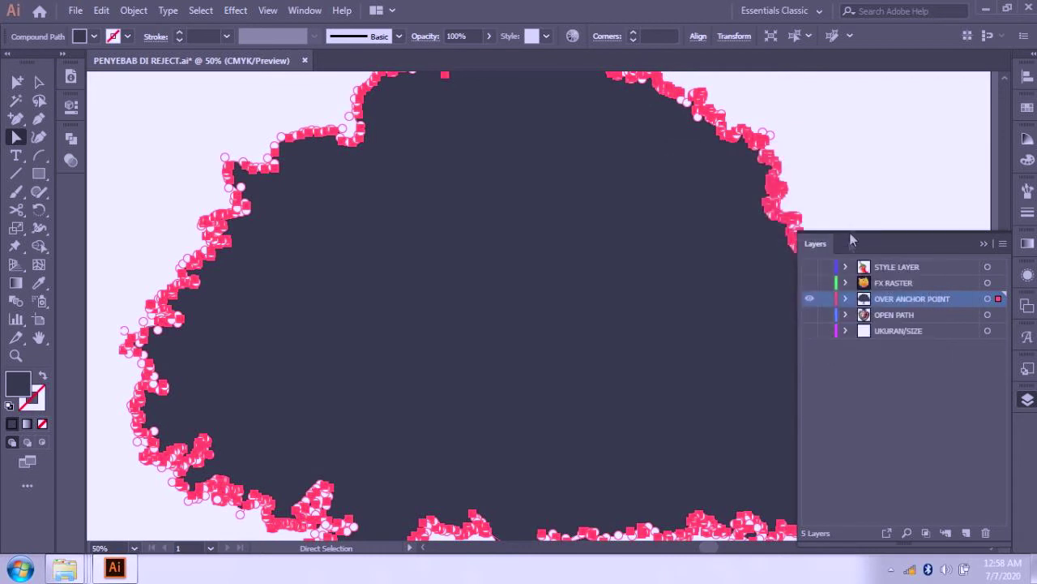
left_click(848, 204)
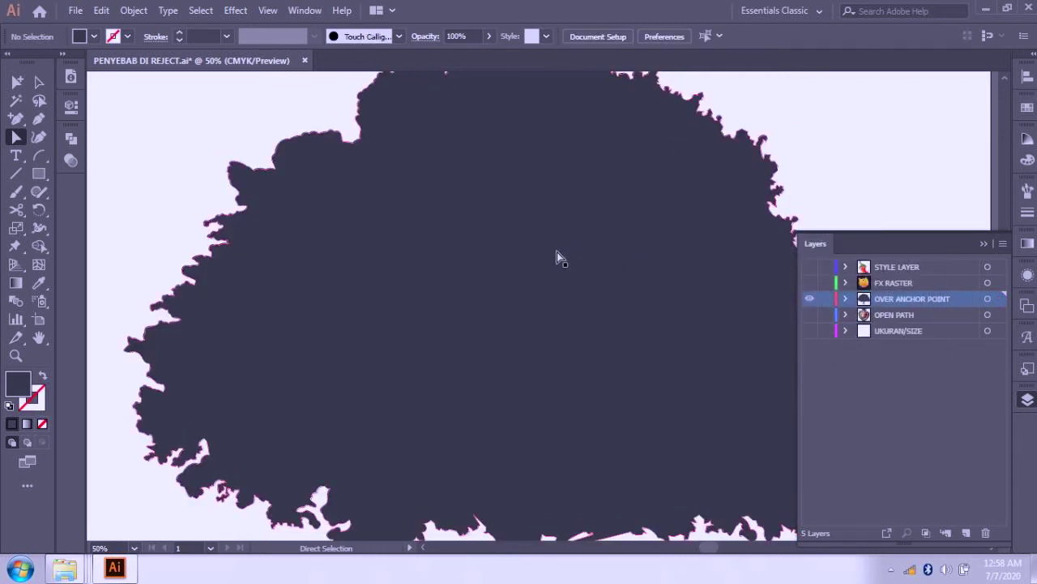
Step: Check the simplified silhouette's overall shape and its remaining anchor points, leaving the tree deselected
key("ctrl+0")
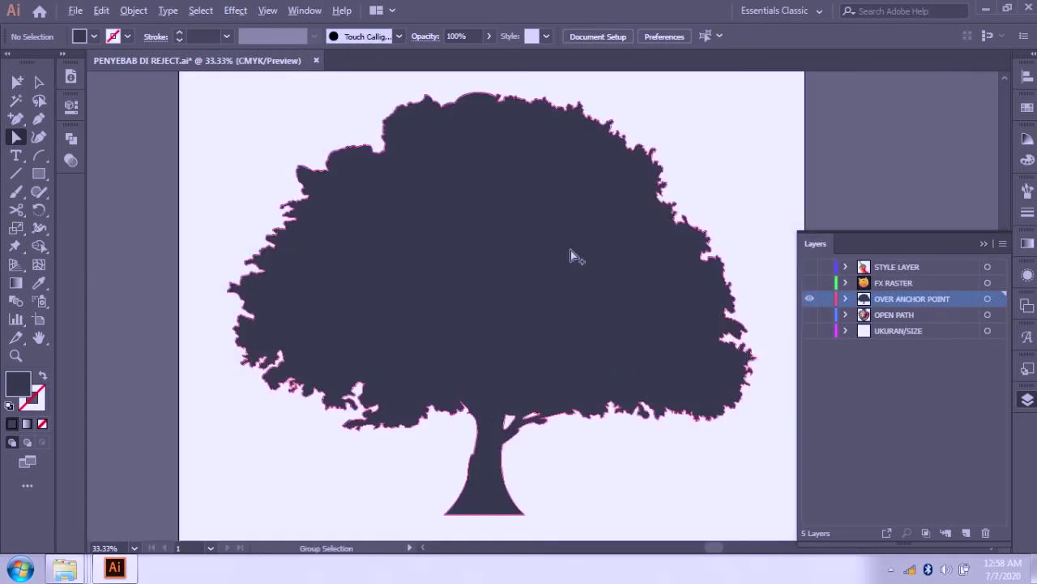
scroll(675, 215, "up", 2)
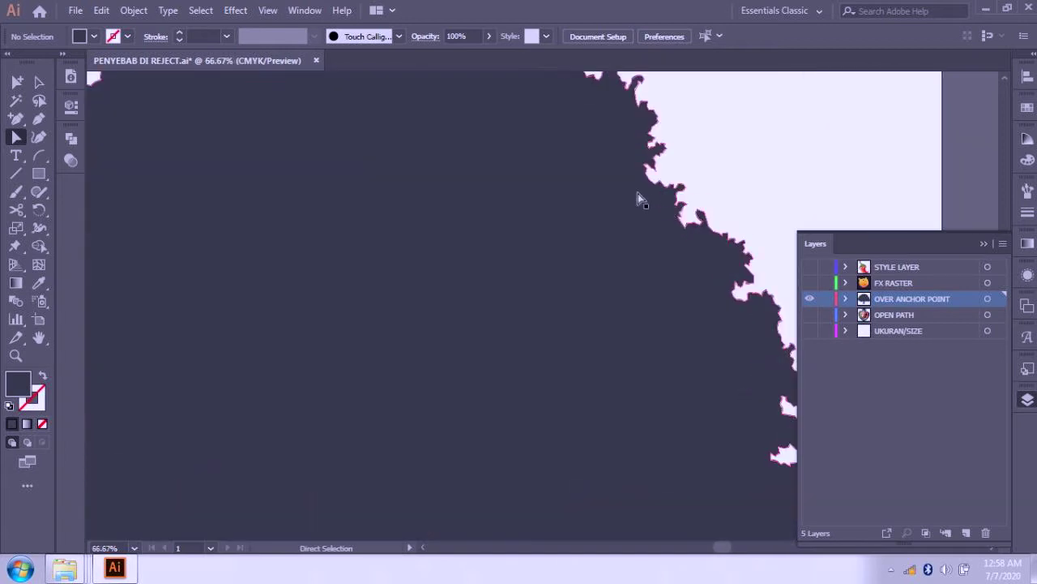
scroll(633, 199, "down", 2)
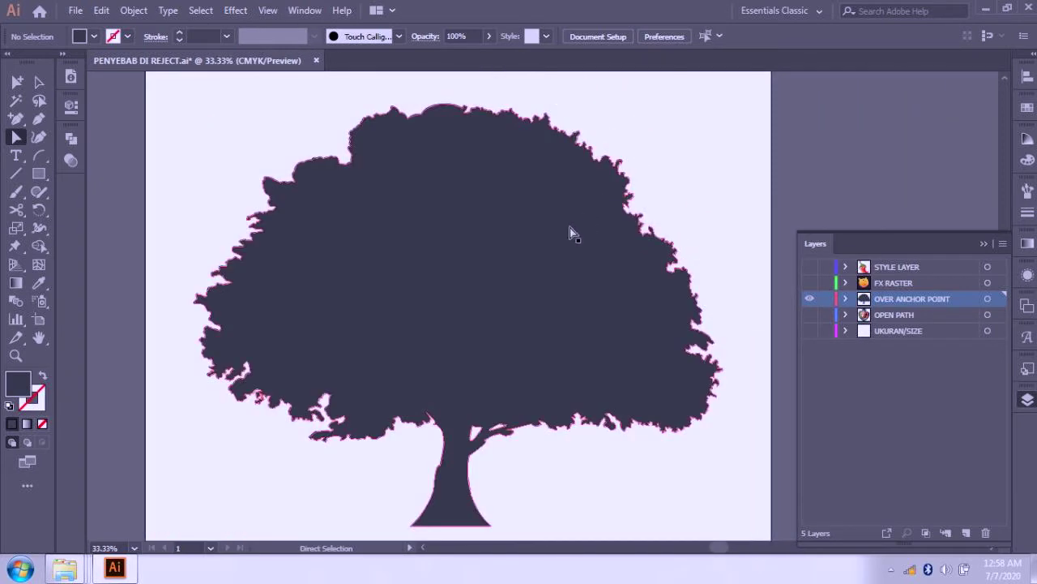
left_click(571, 233)
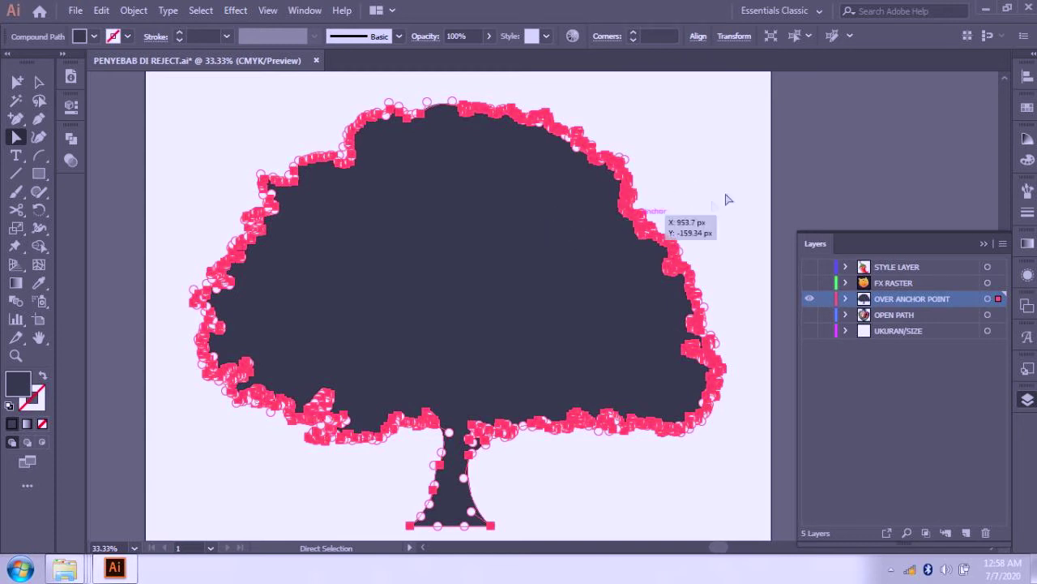
left_click(801, 176)
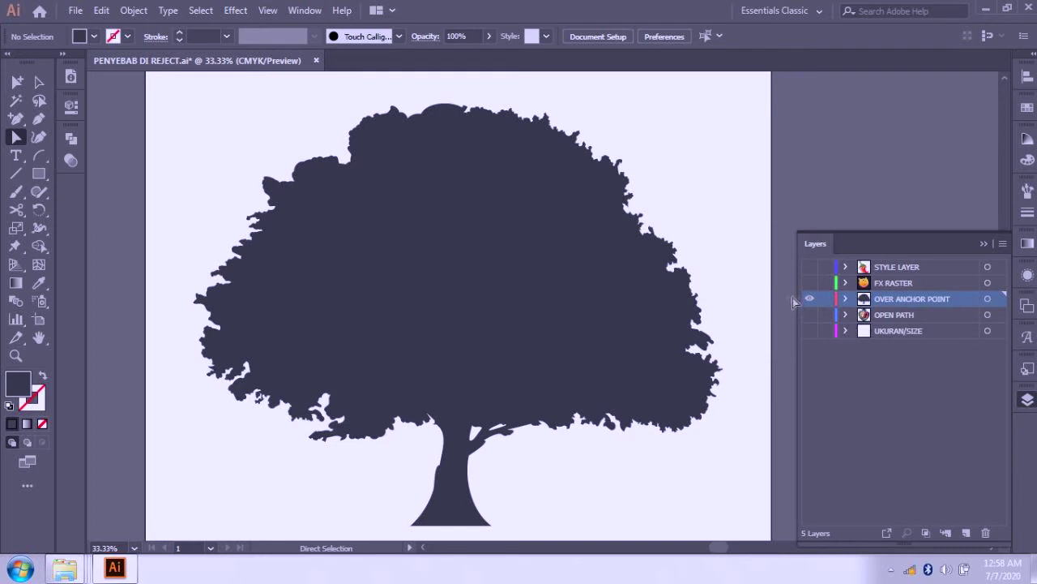
Step: Try a second Simplify pass on the tree silhouette with a 65° angle threshold, cancel it and deselect the tree
left_click(134, 11)
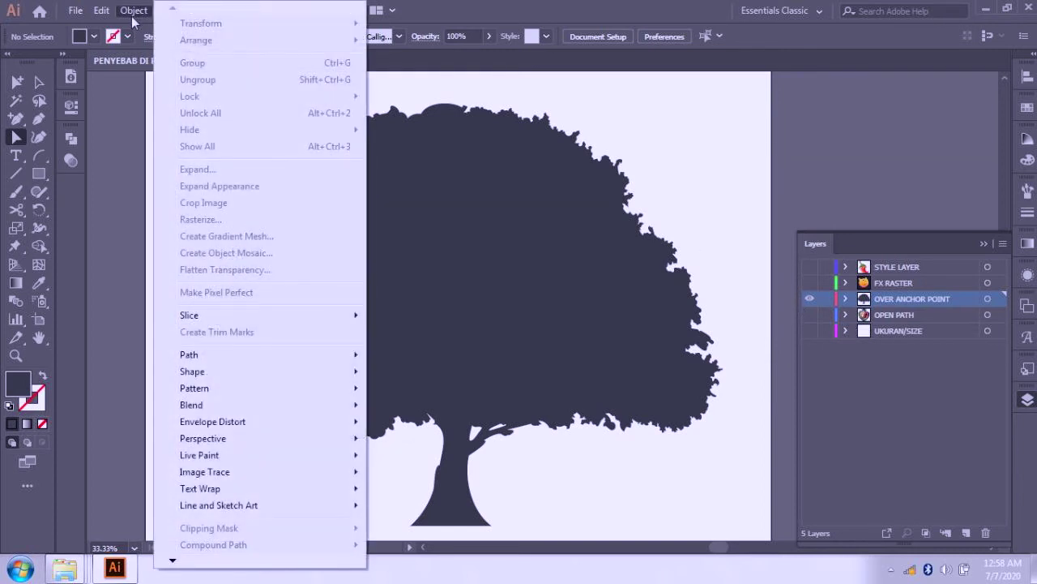
left_click(579, 239)
left_click(133, 11)
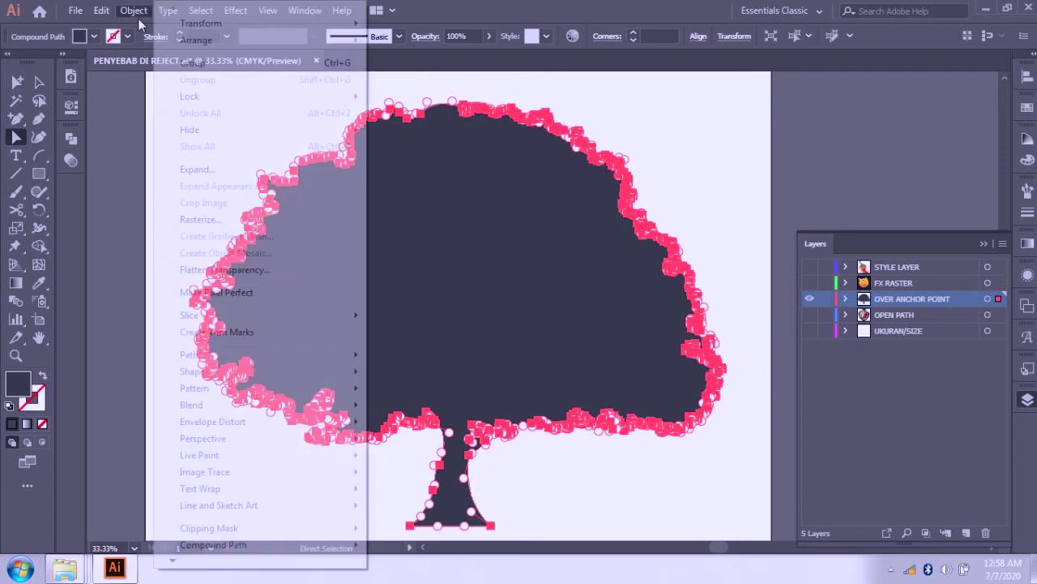
mouse_move(196, 354)
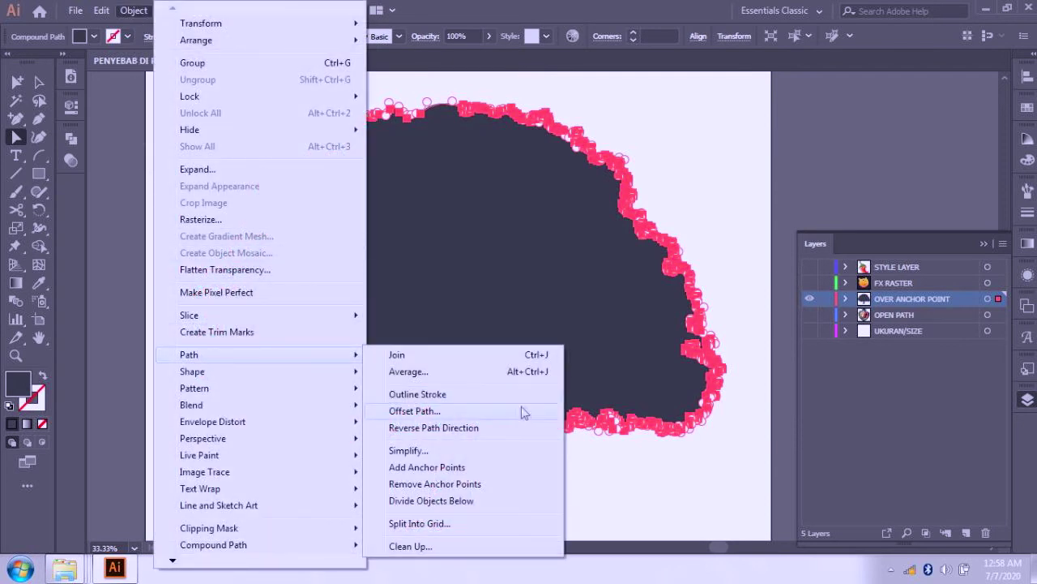
left_click(445, 451)
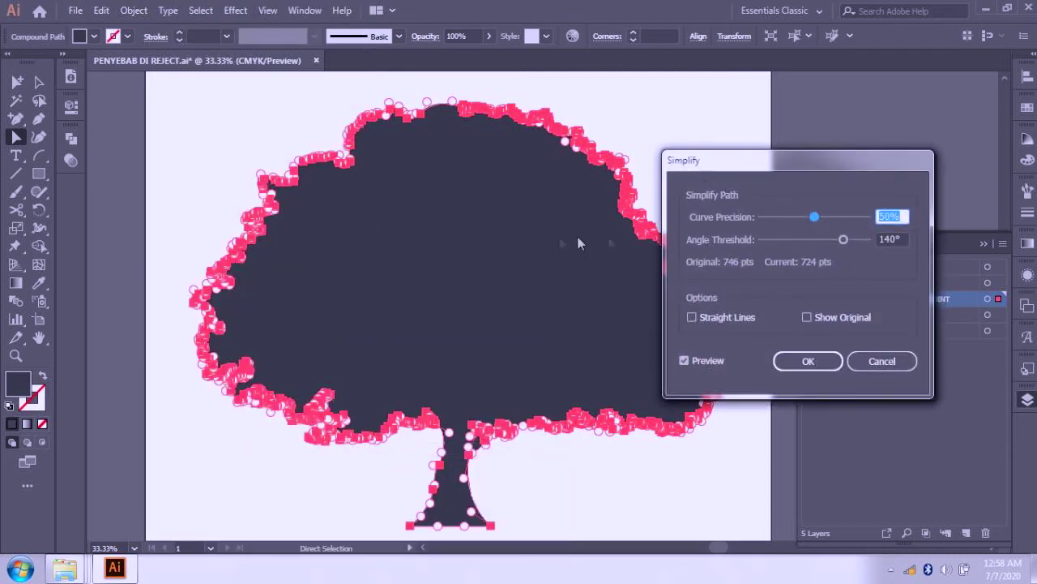
left_click_drag(835, 240, 803, 237)
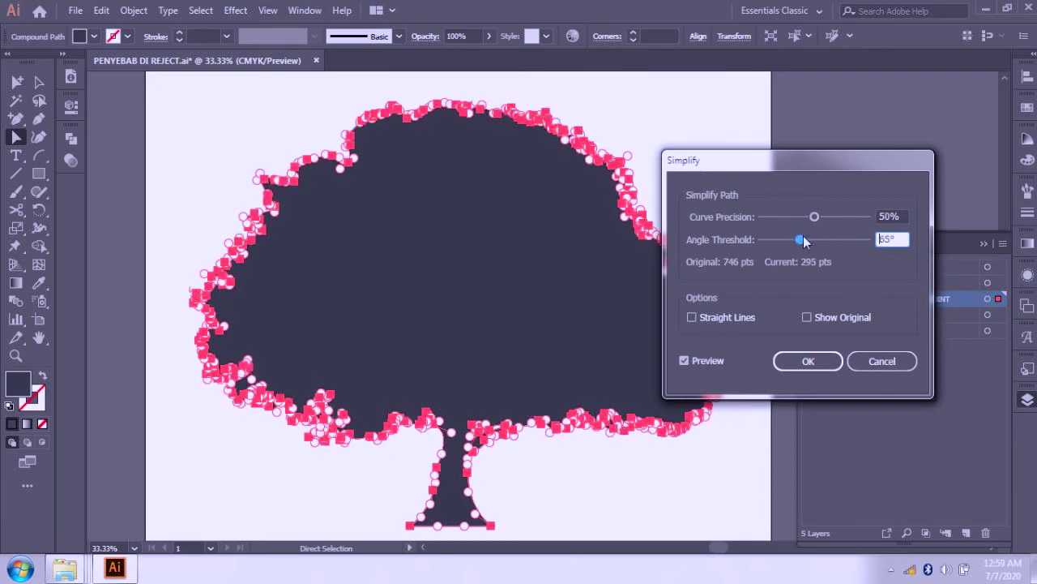
left_click(898, 361)
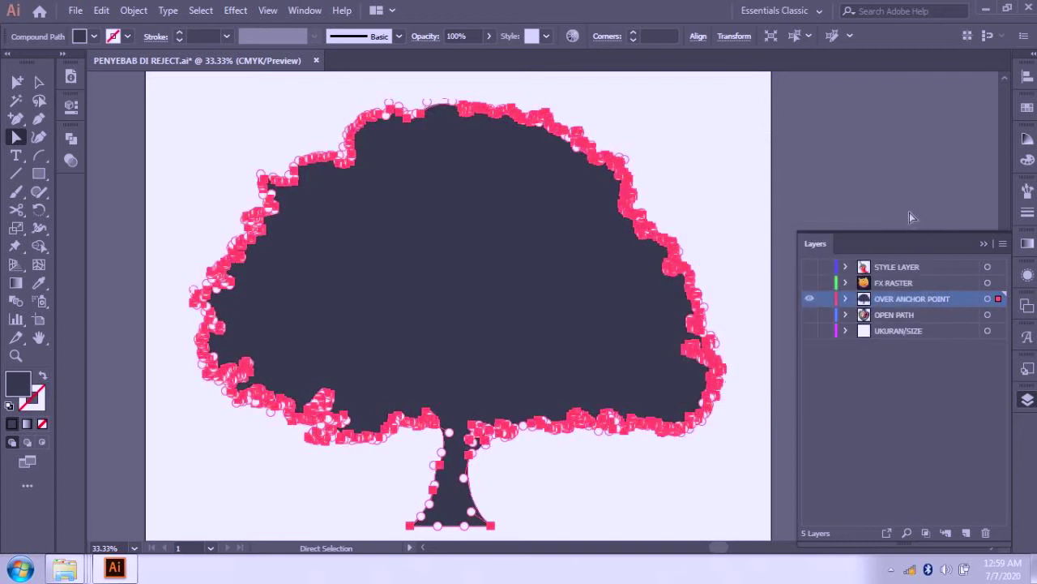
left_click(911, 202)
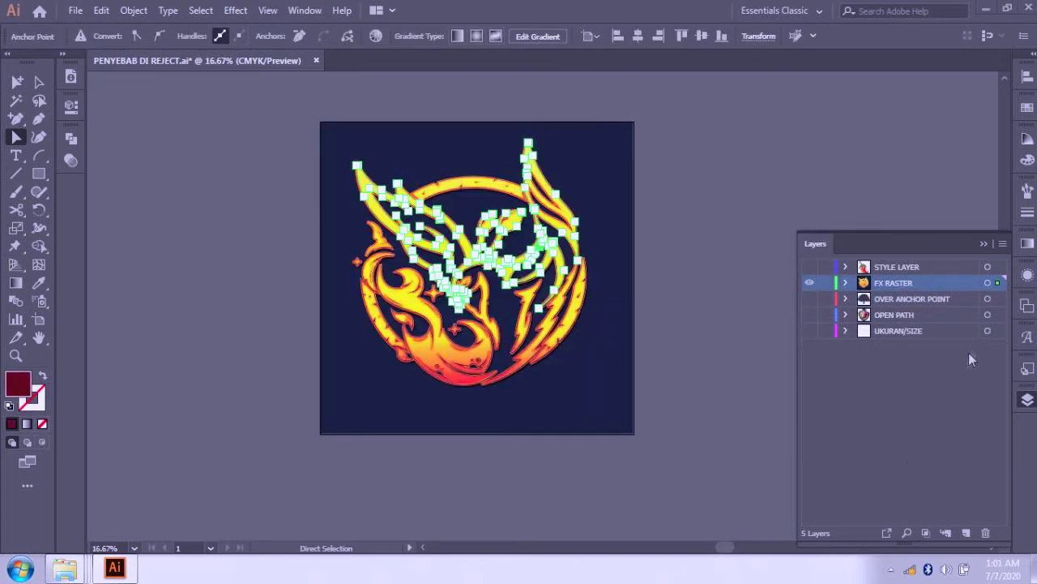
Step: Select all phoenix artwork on the FX RASTER layer to check its objects, using the Selection tool as well, and deselect it
left_click(1002, 282)
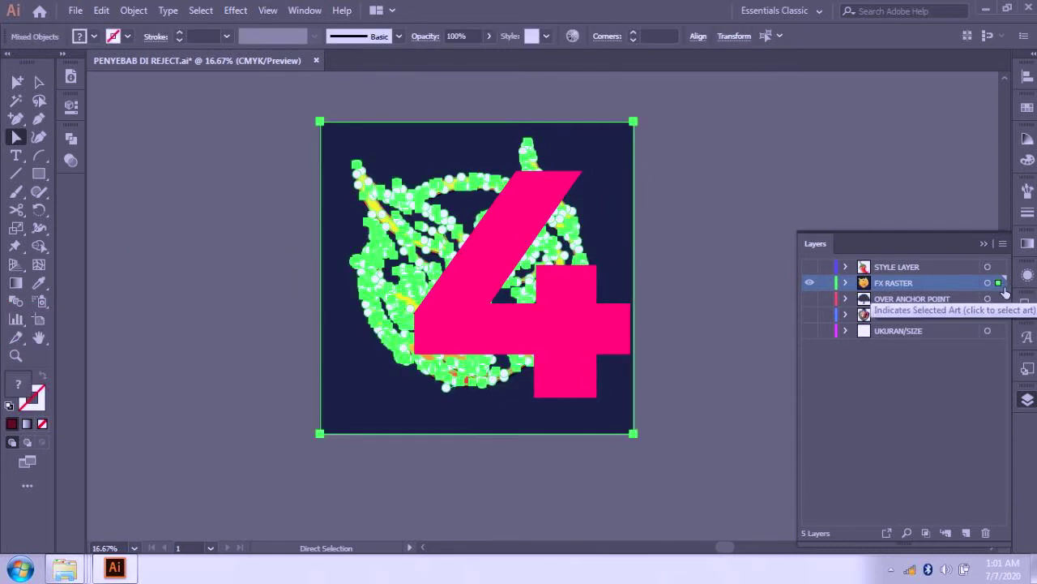
left_click(774, 257)
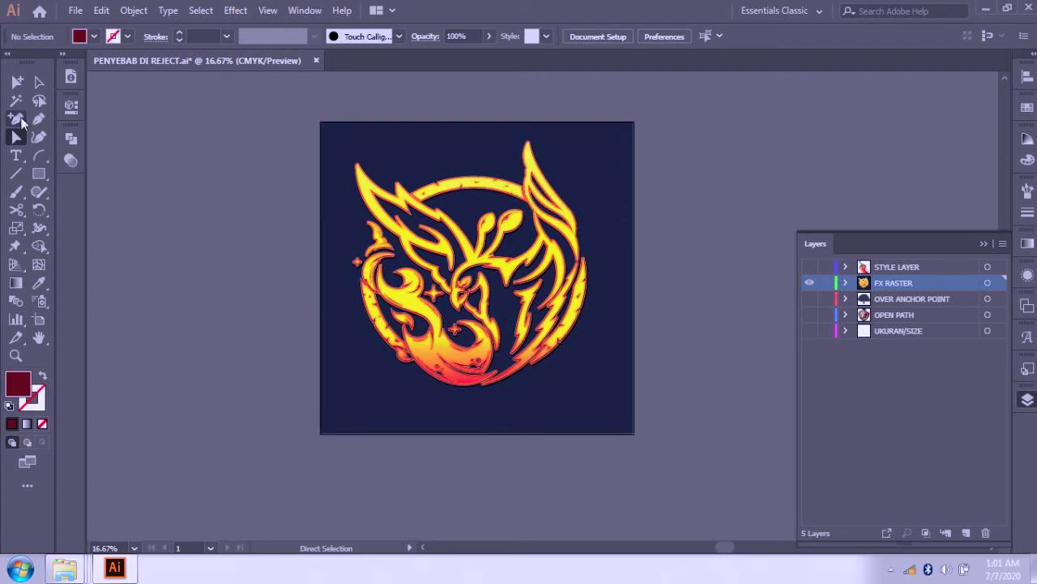
left_click(38, 81)
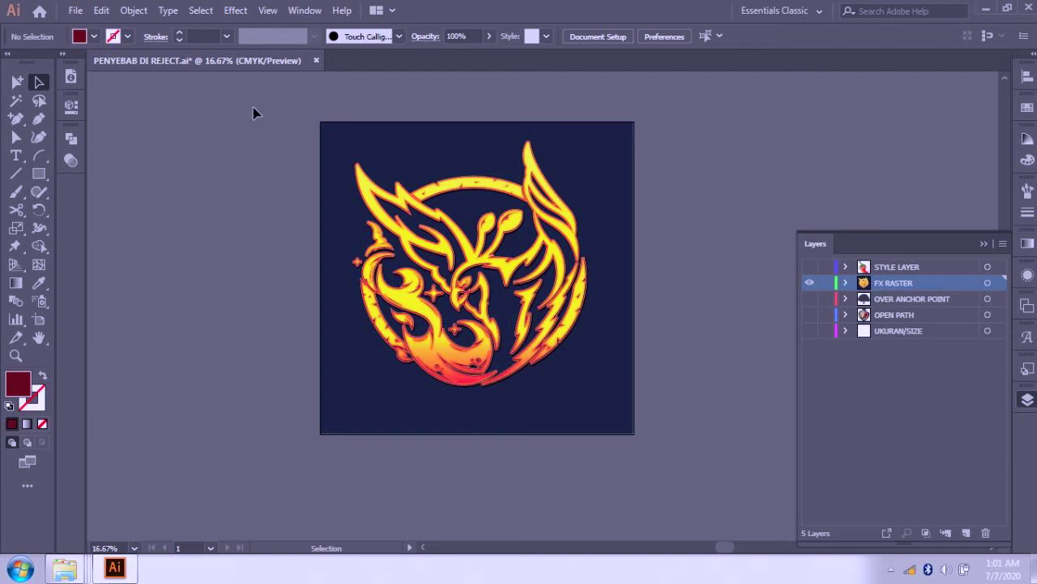
left_click_drag(253, 106, 658, 456)
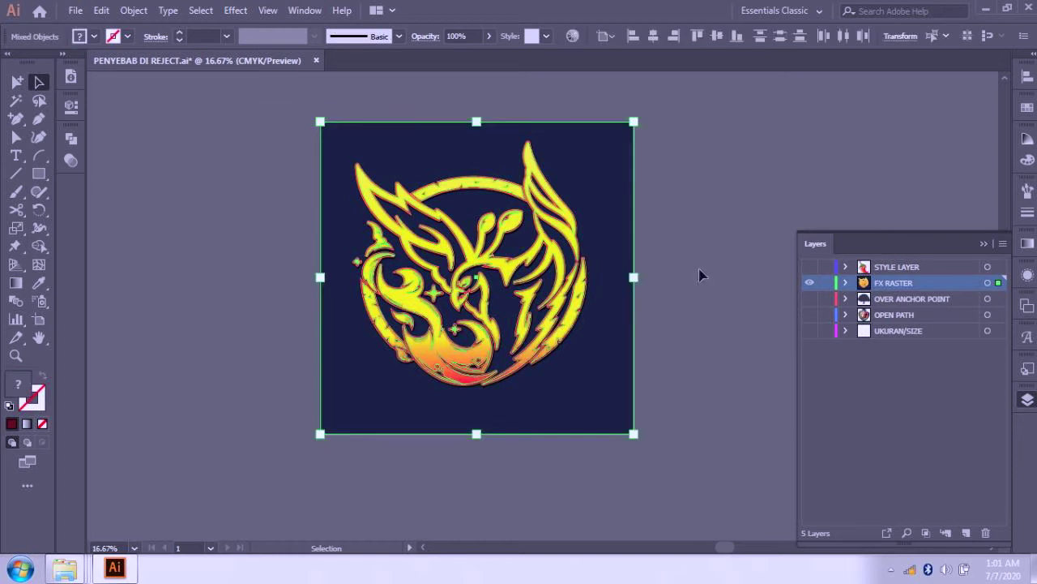
left_click(700, 268)
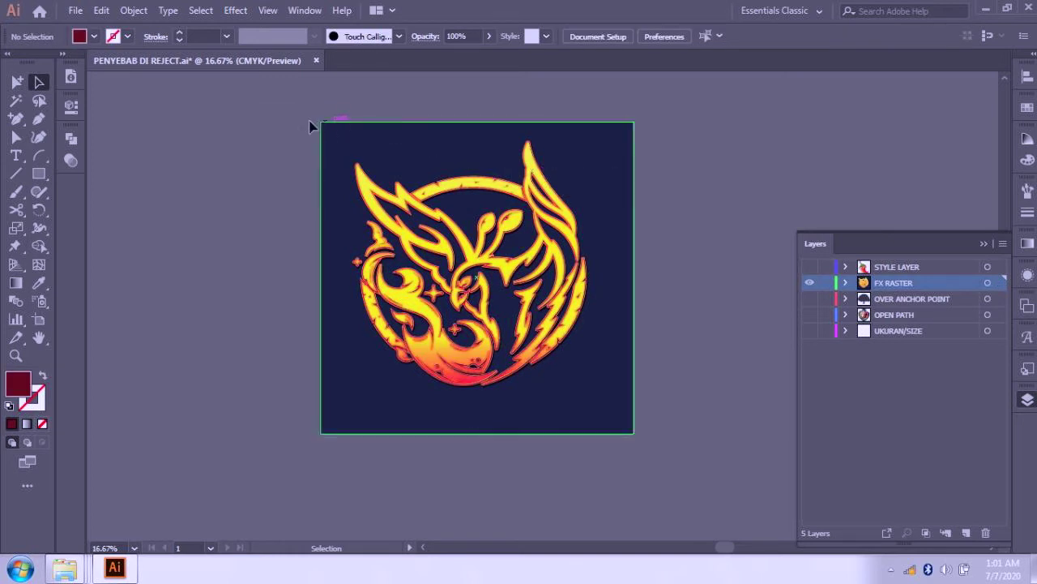
left_click_drag(270, 116, 710, 479)
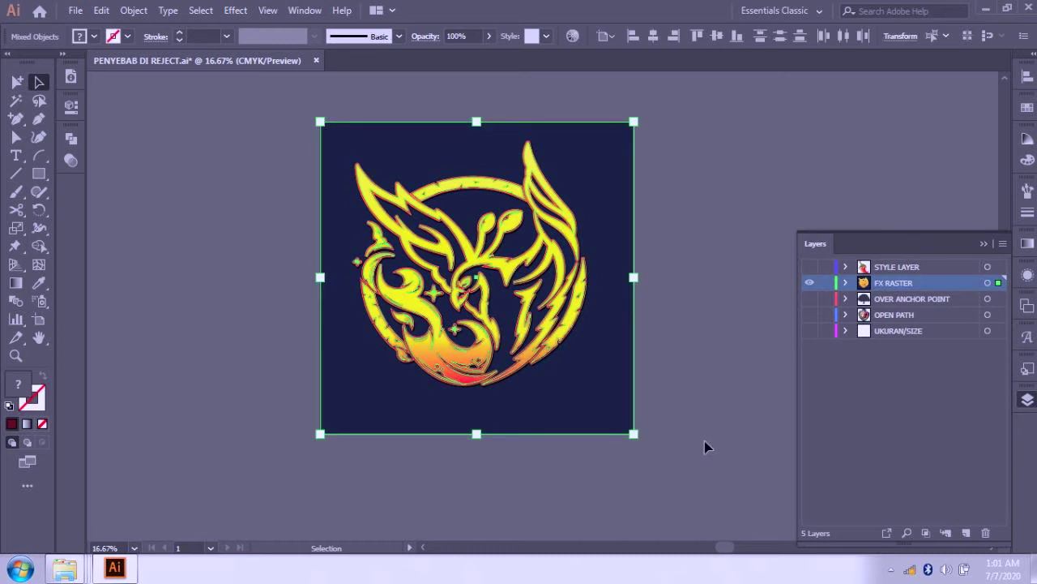
left_click(679, 362)
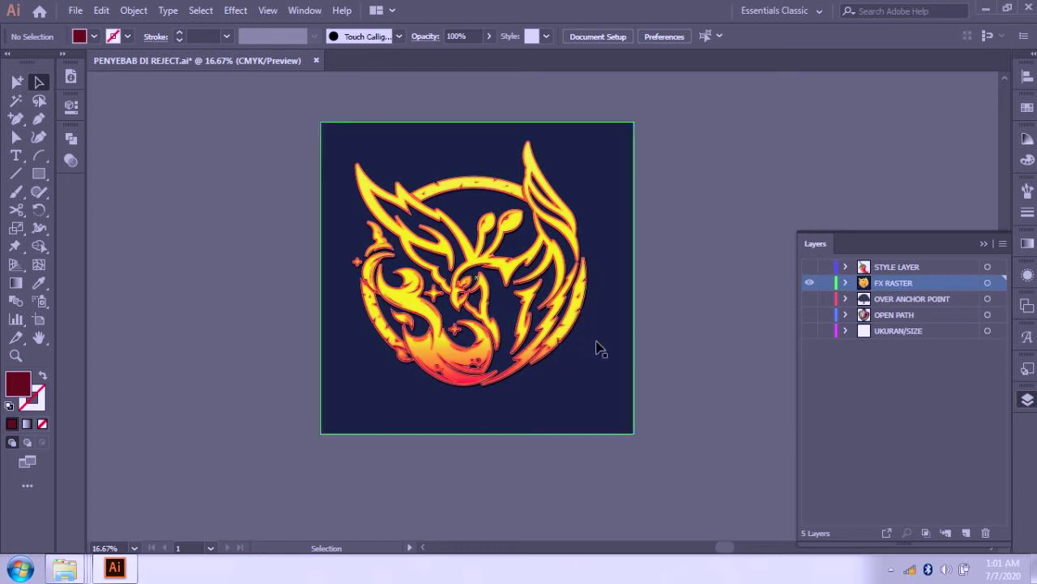
Step: Examine the glow and shadow effects along the phoenix's wing edges at up to 600% magnification
scroll(625, 233, "up", 3)
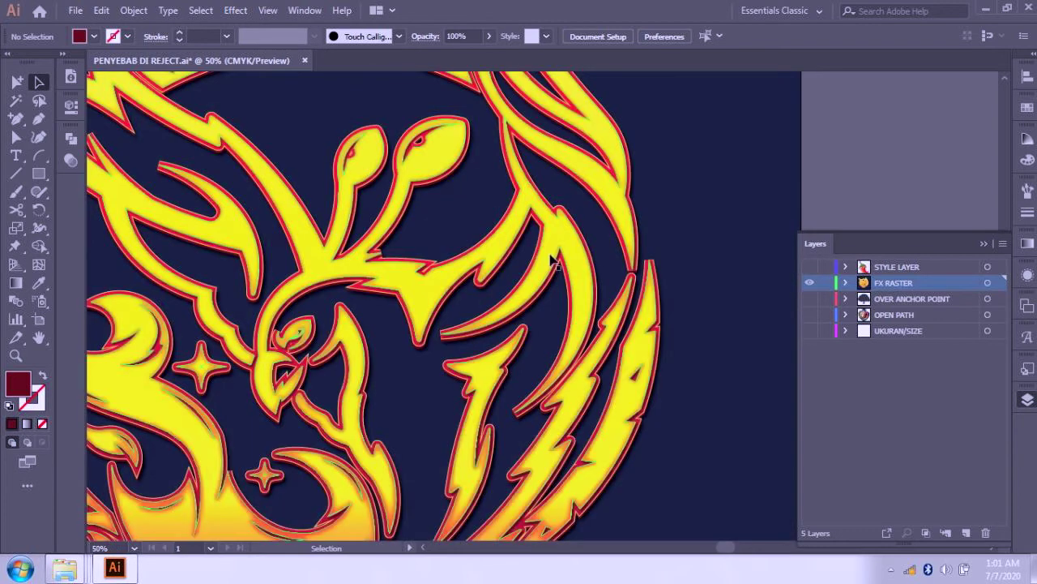
scroll(632, 240, "up", 2)
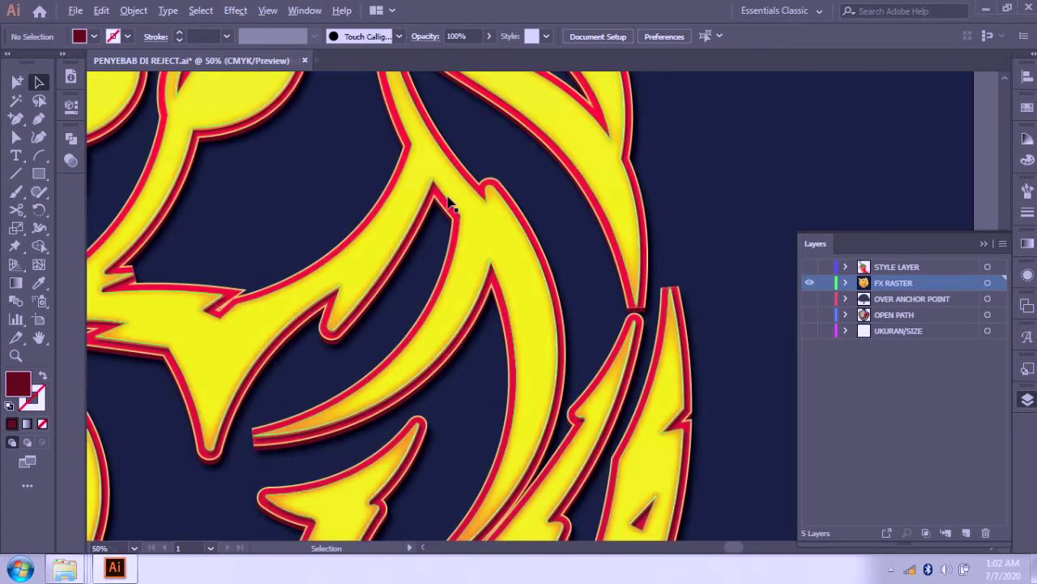
scroll(462, 208, "down", 2)
scroll(559, 216, "up", 2)
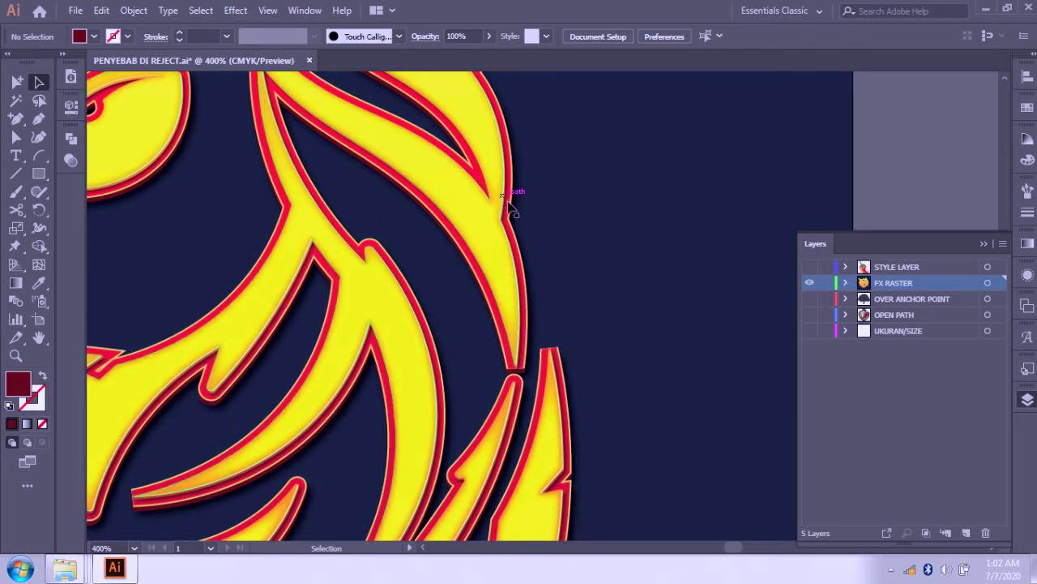
scroll(509, 207, "up", 1)
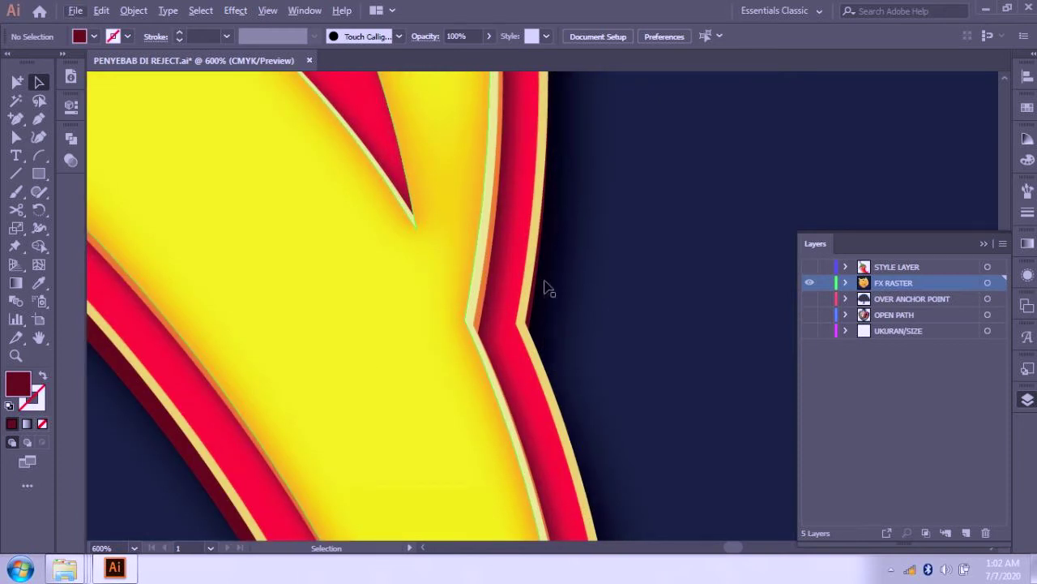
Step: Clear the multi-fill Graphic Style 6 appearance from the phoenix compound path and fill the bare shape with white
scroll(562, 324, "down", 2)
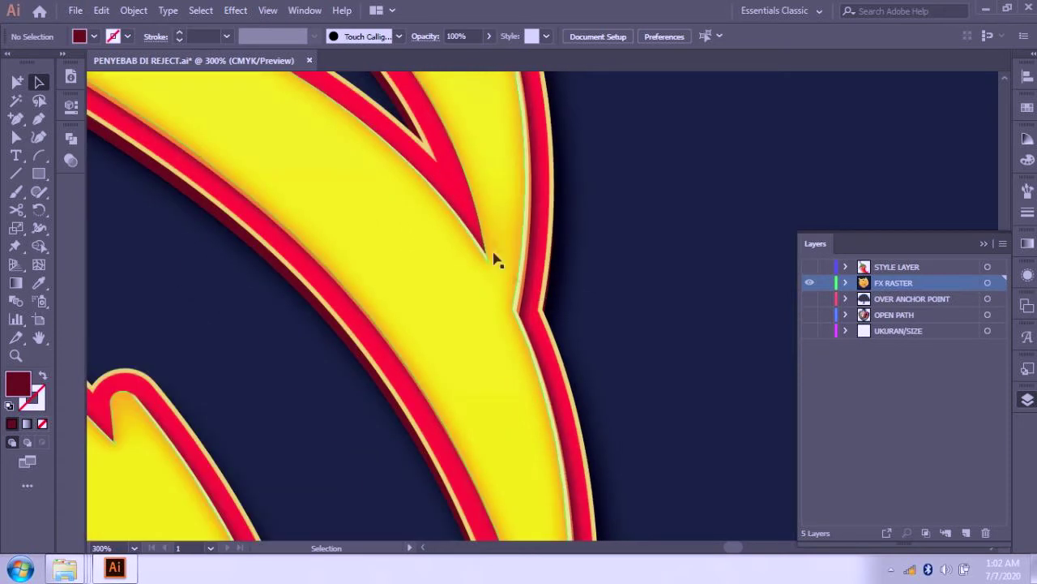
scroll(572, 328, "down", 3)
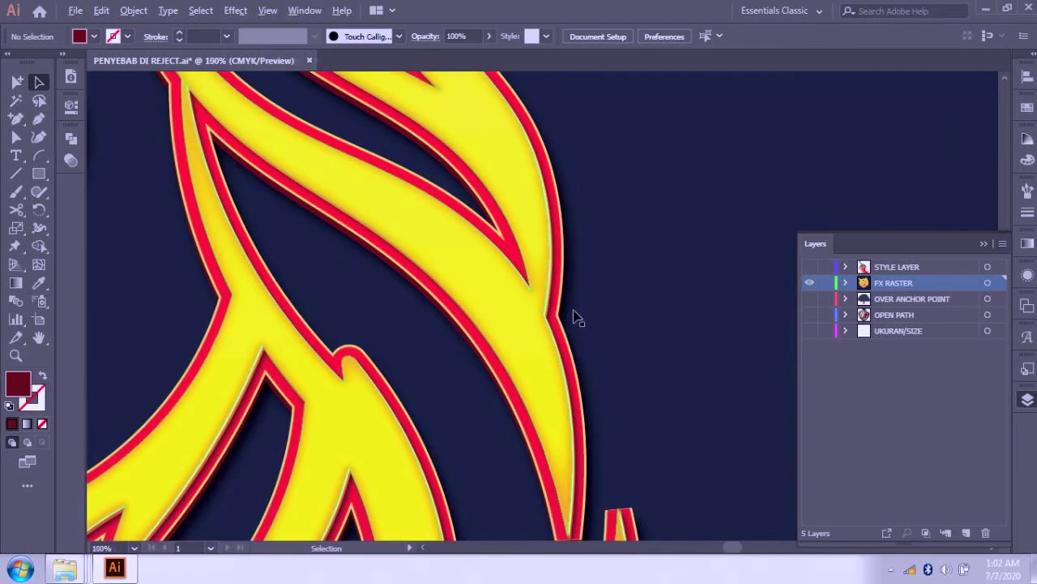
scroll(577, 312, "down", 1)
scroll(599, 252, "down", 1)
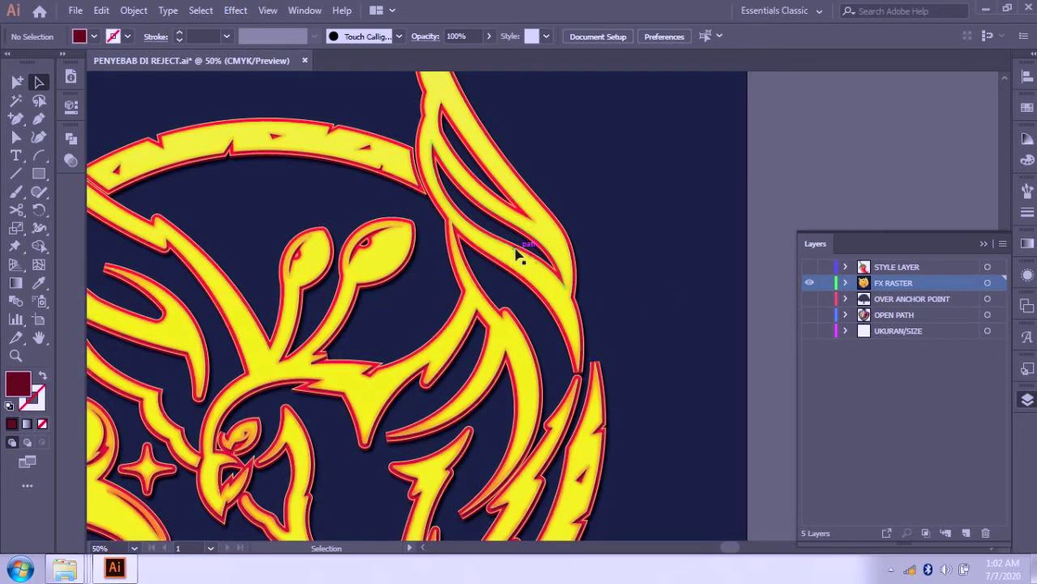
scroll(532, 243, "up", 1)
scroll(532, 243, "down", 2)
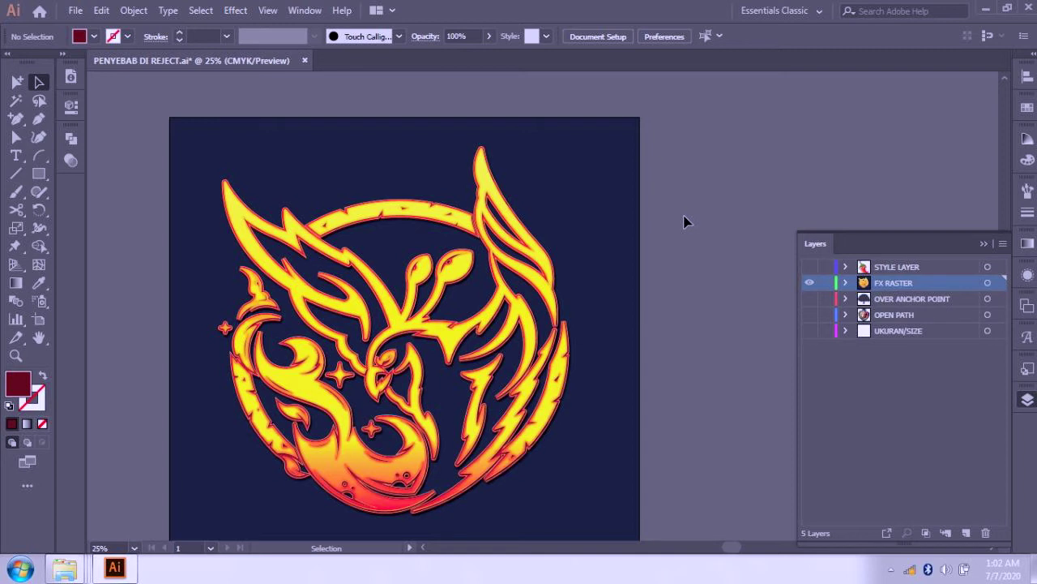
left_click(542, 247)
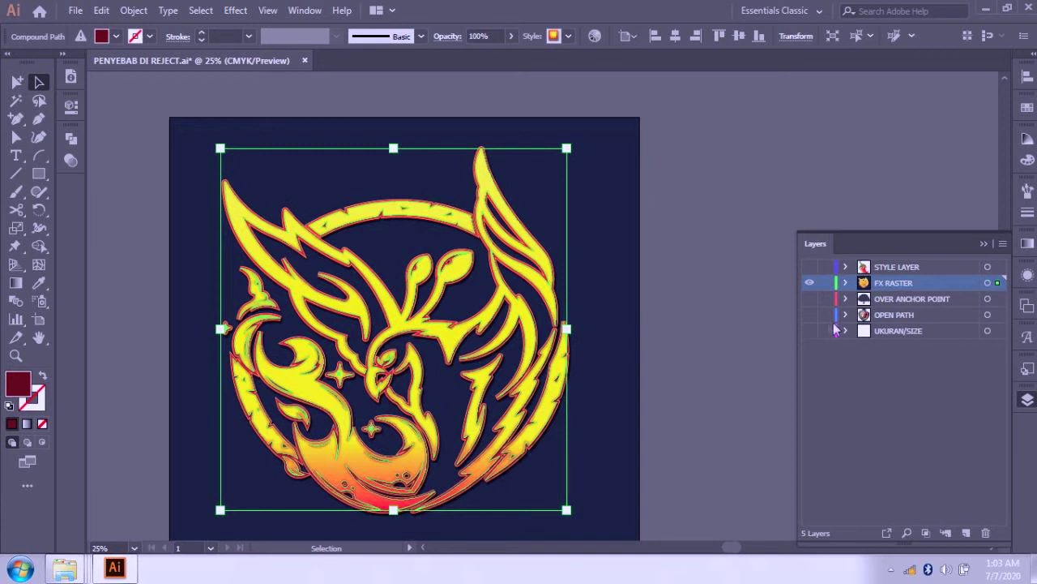
left_click(1027, 276)
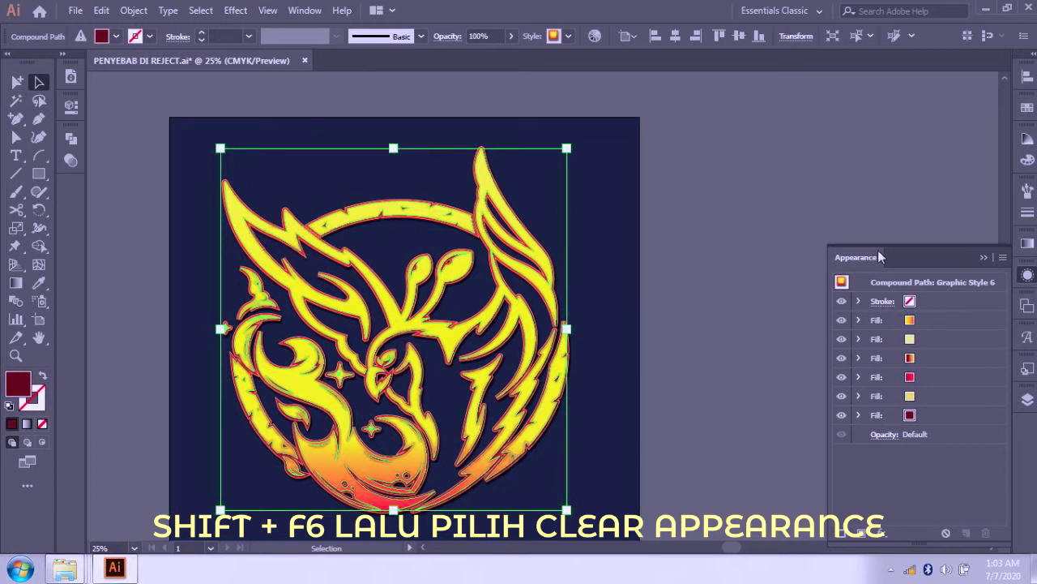
left_click(1002, 257)
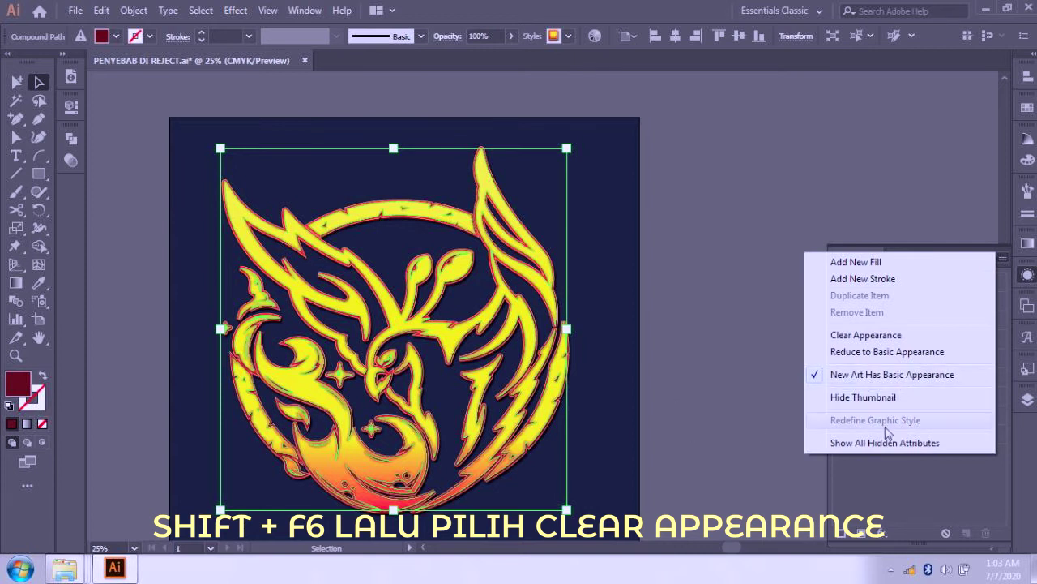
left_click(945, 493)
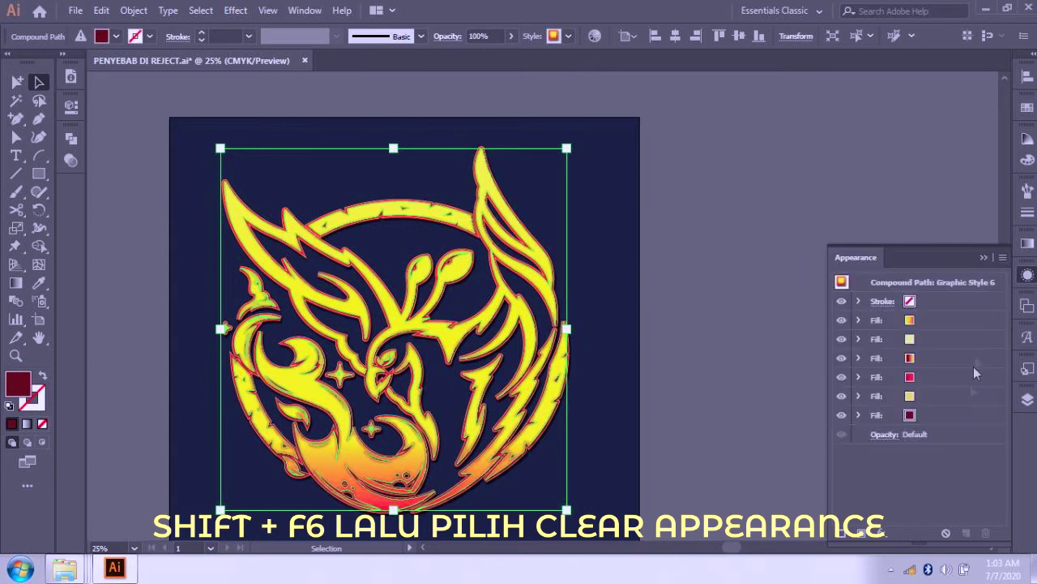
left_click(1001, 259)
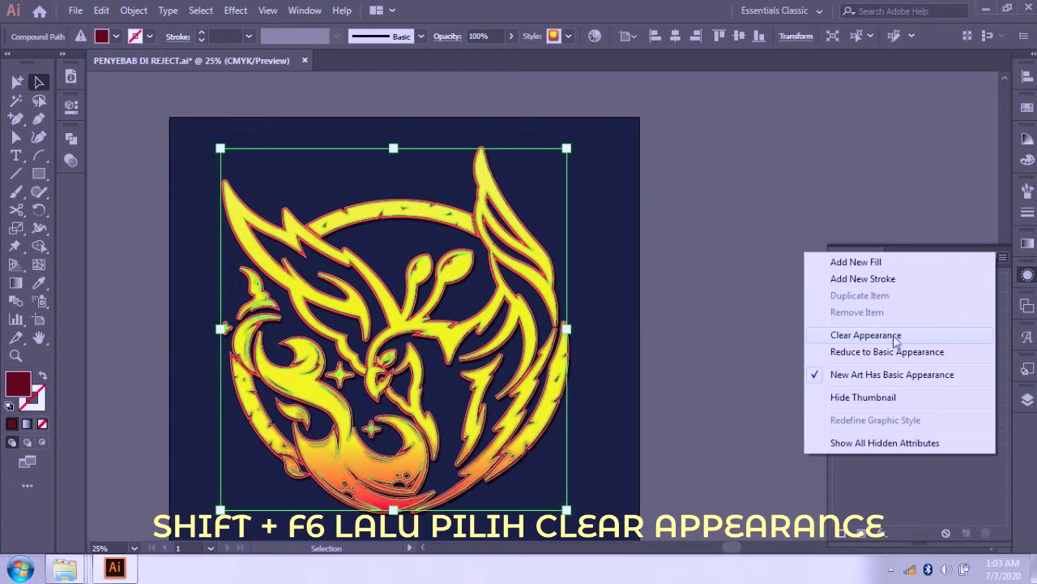
left_click(865, 335)
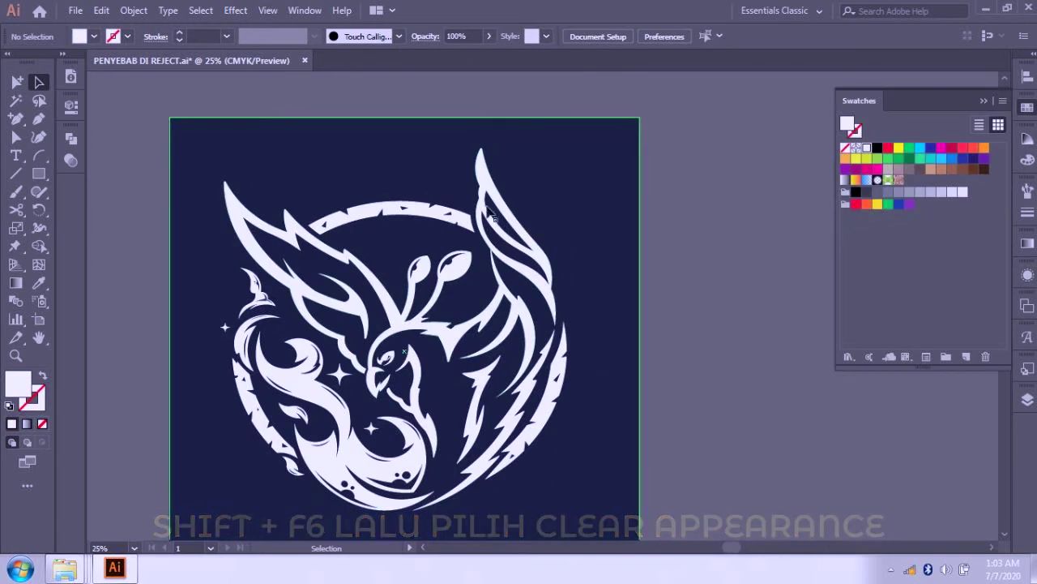
Step: Check the plain white phoenix shape against the dark background, selecting its compound path and leaving it deselected
left_click(494, 217)
left_click(716, 261)
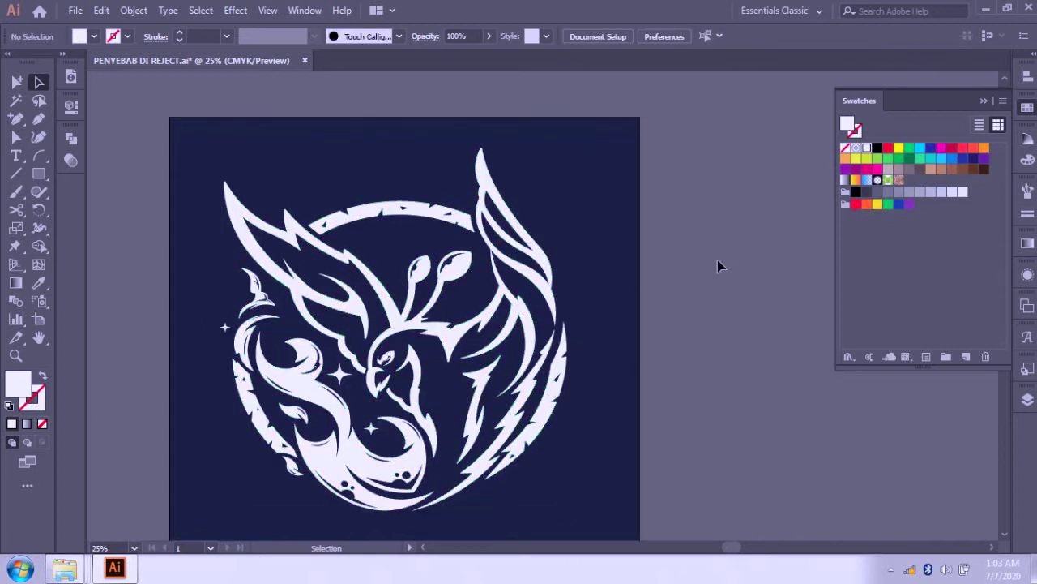
scroll(624, 282, "down", 2)
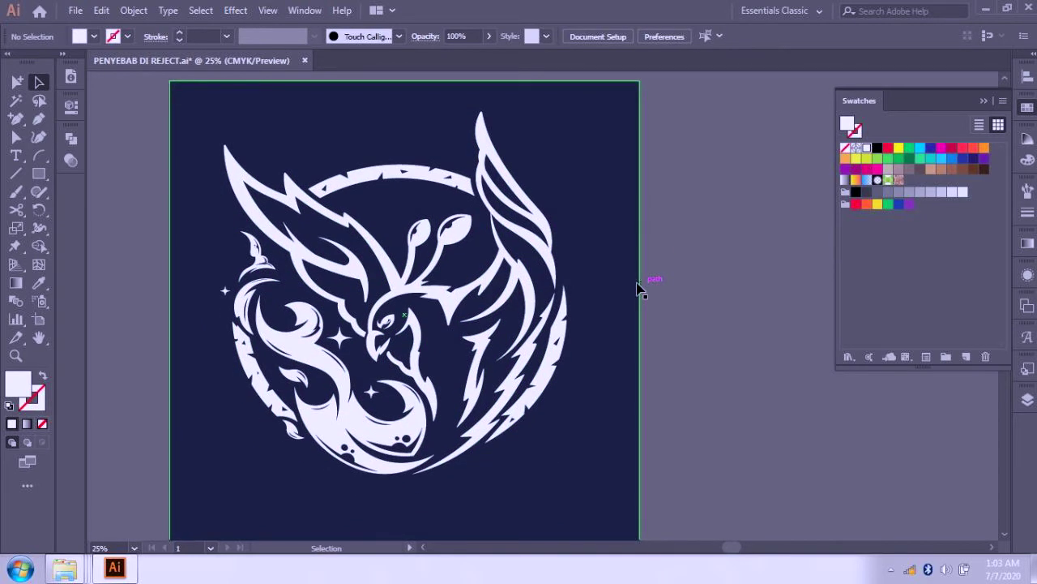
scroll(638, 289, "up", 1)
left_click(525, 241)
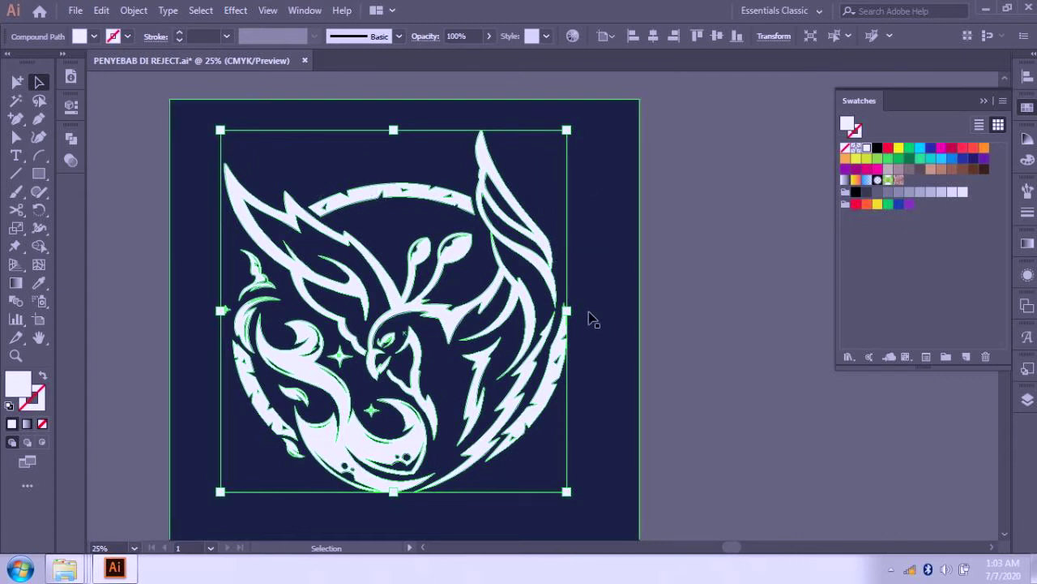
left_click(718, 277)
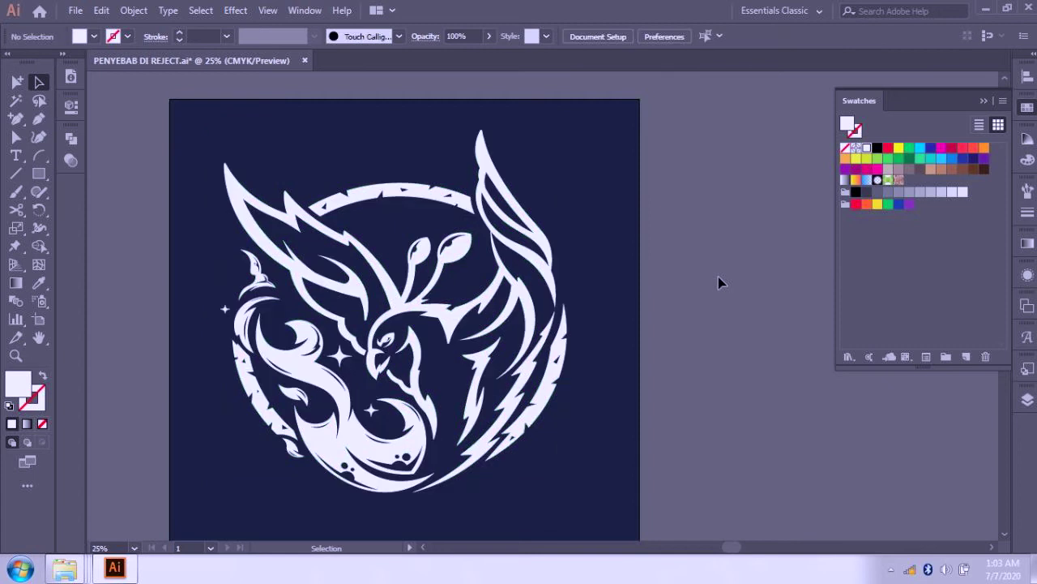
Step: Fill the dark background rectangle with white and the phoenix compound path with a pinkish-red swatch, leaving everything deselected
left_click(592, 261)
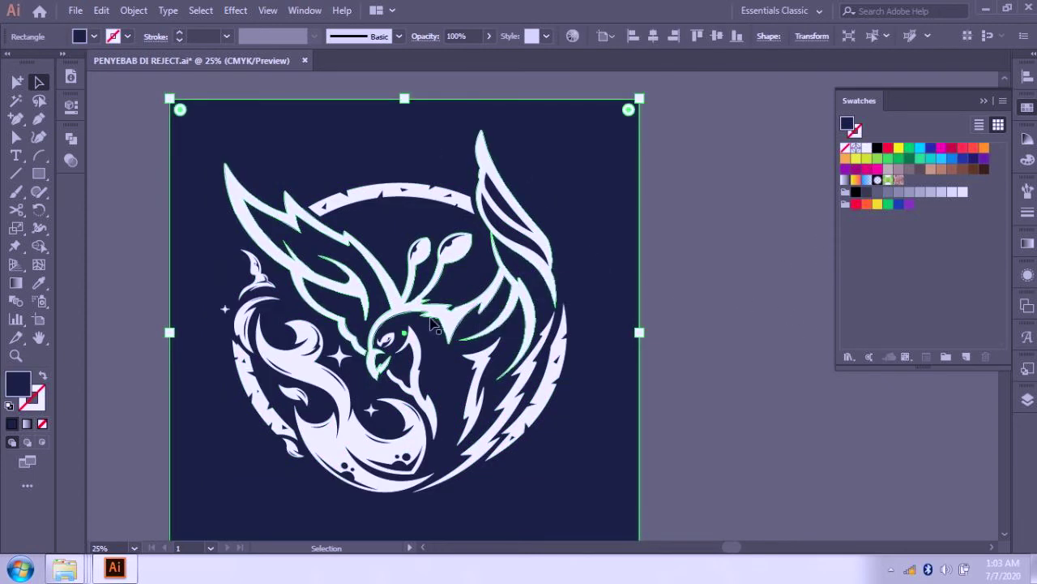
left_click(865, 149)
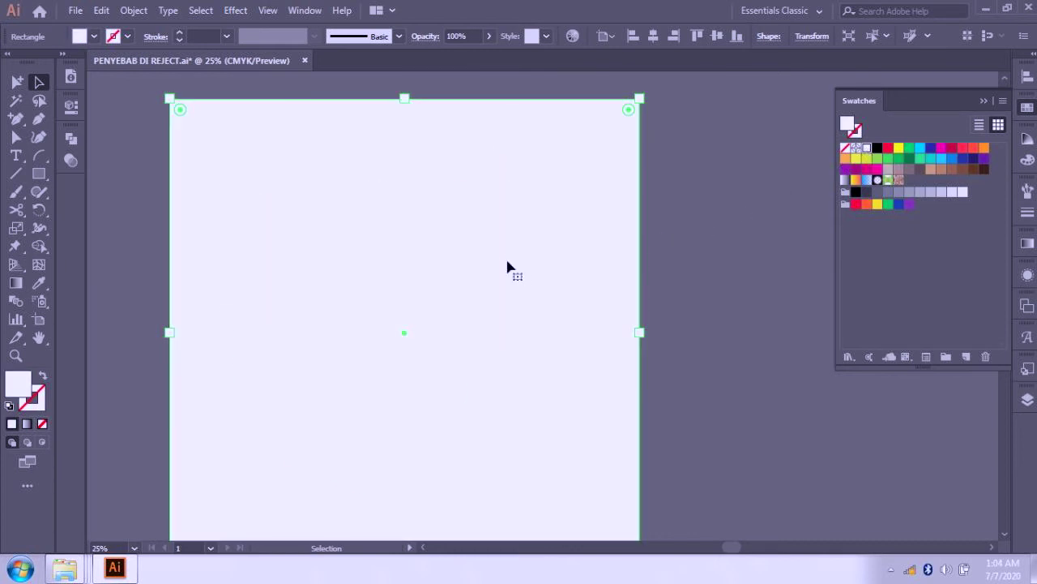
left_click(539, 271)
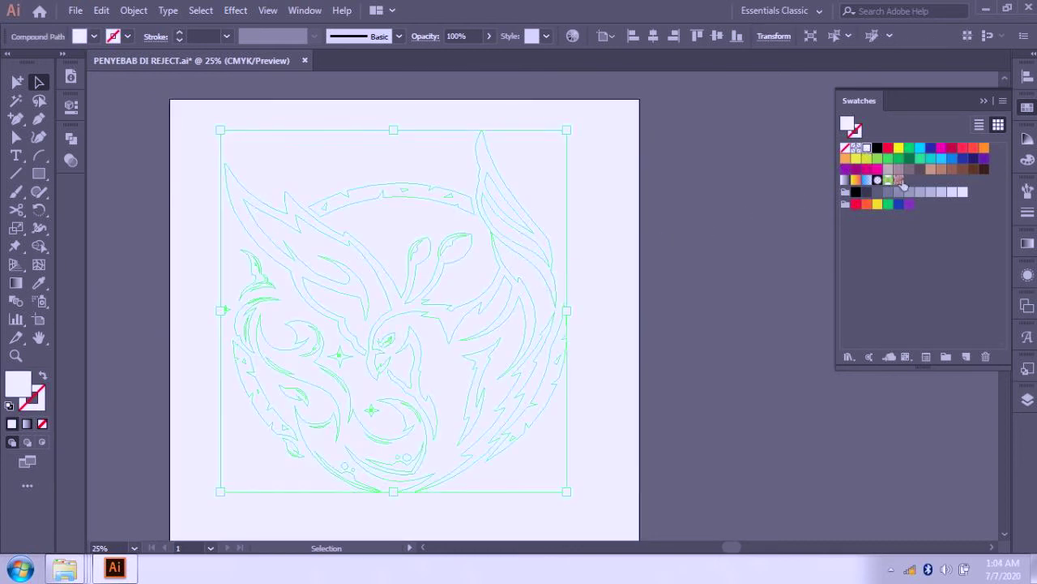
left_click(962, 147)
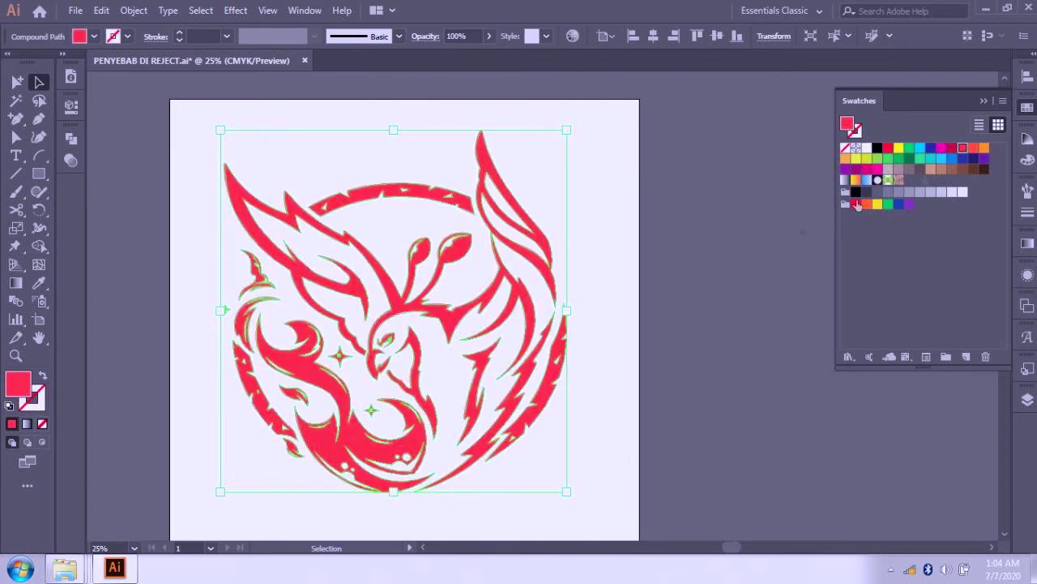
left_click(762, 295)
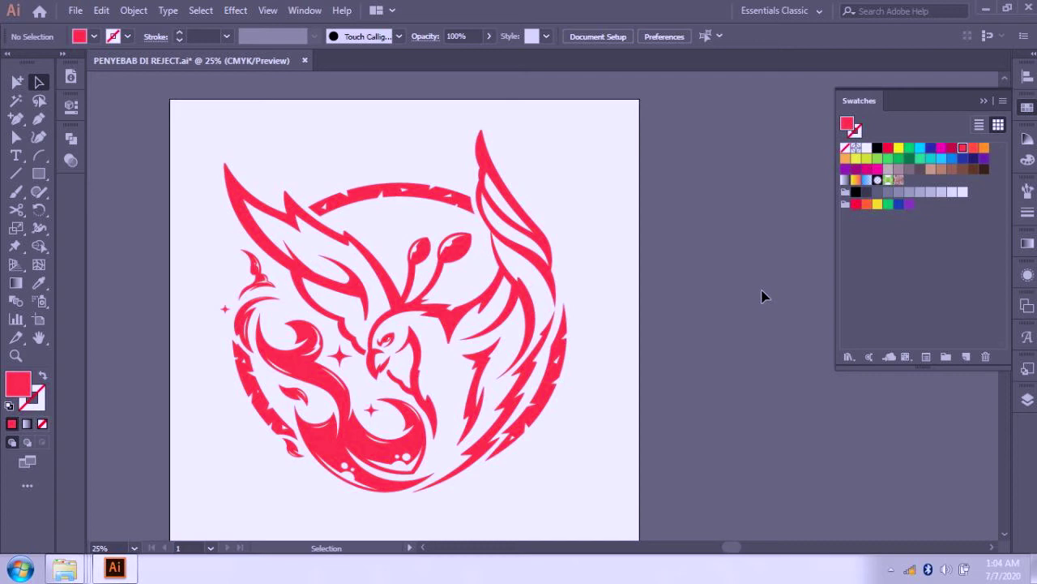
left_click(523, 302)
left_click(654, 285)
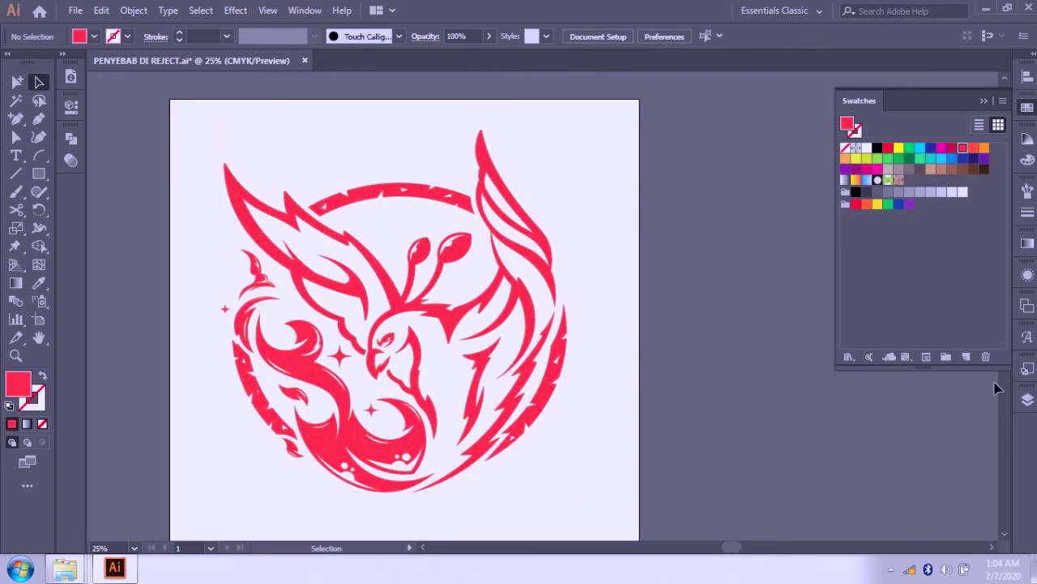
Step: Briefly hide and reshow the FX RASTER layer, and review the available appearance options without applying any
left_click(1026, 399)
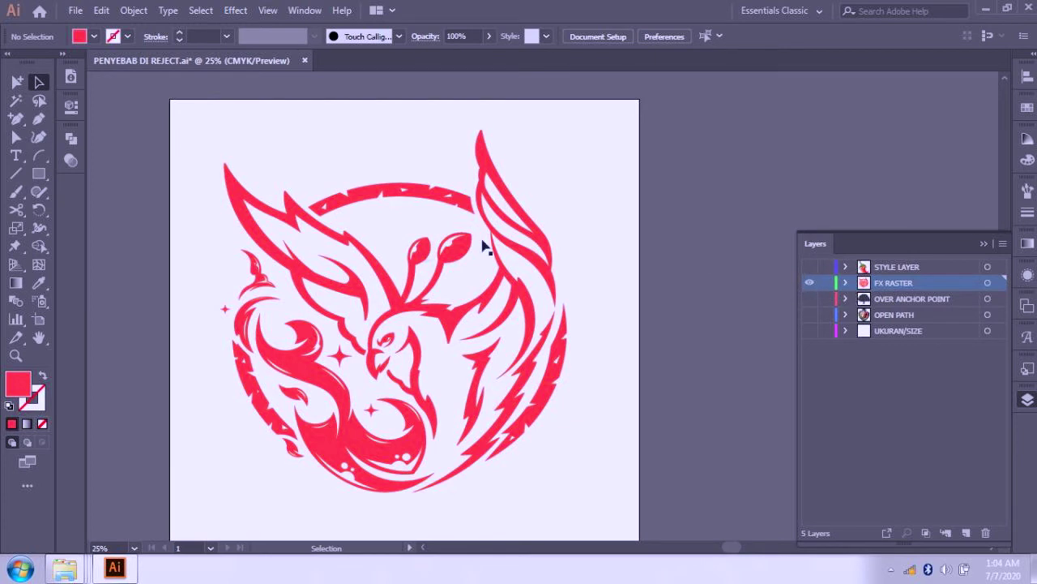
key("ctrl+y")
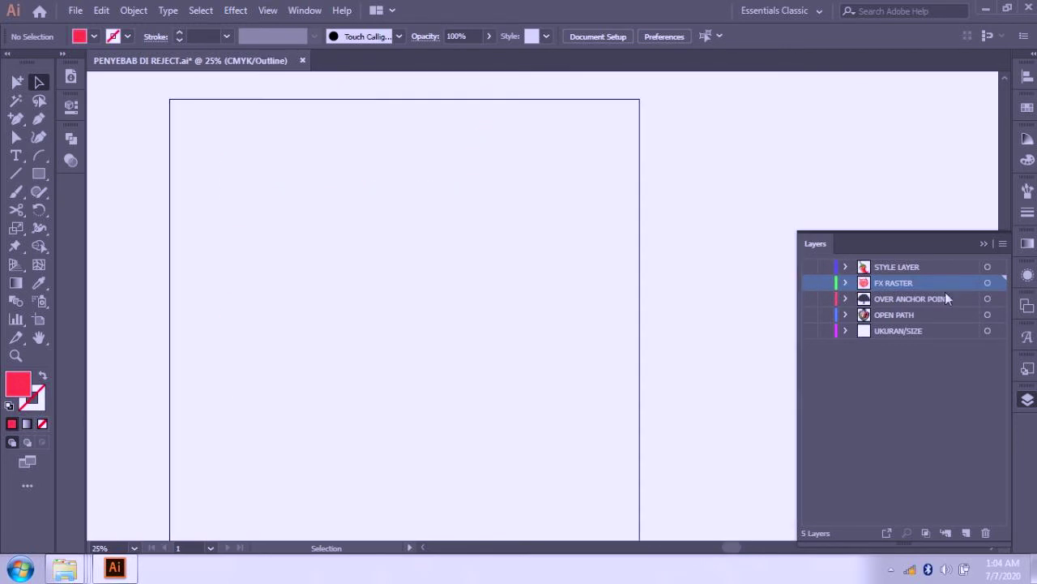
key("ctrl+y")
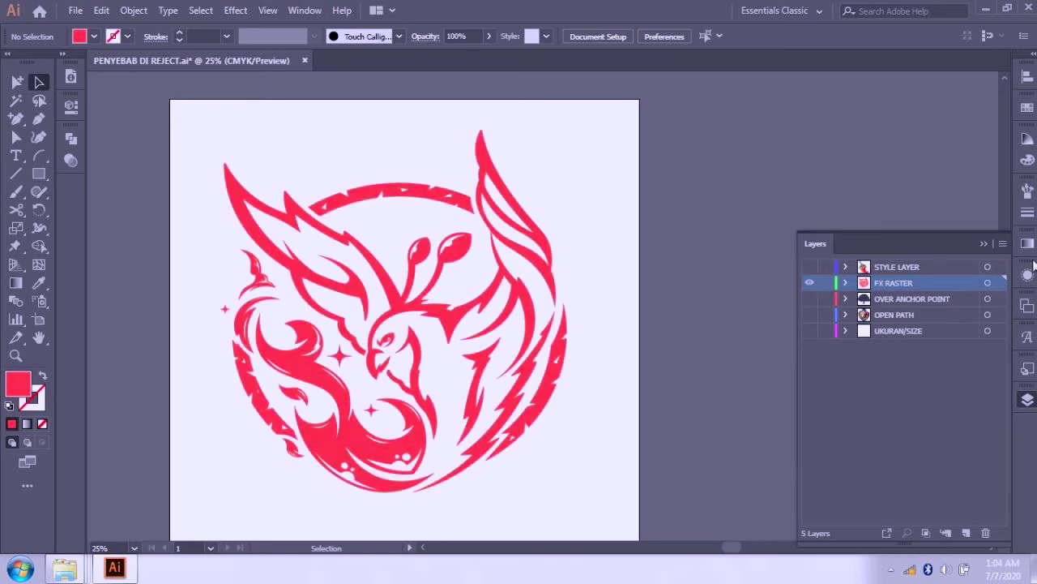
left_click(1027, 276)
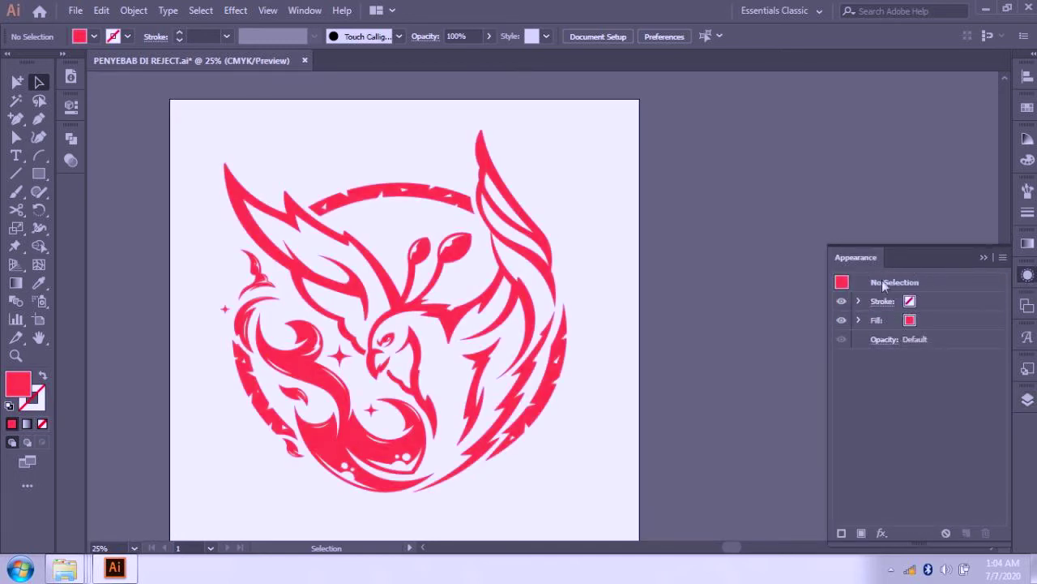
left_click(1003, 258)
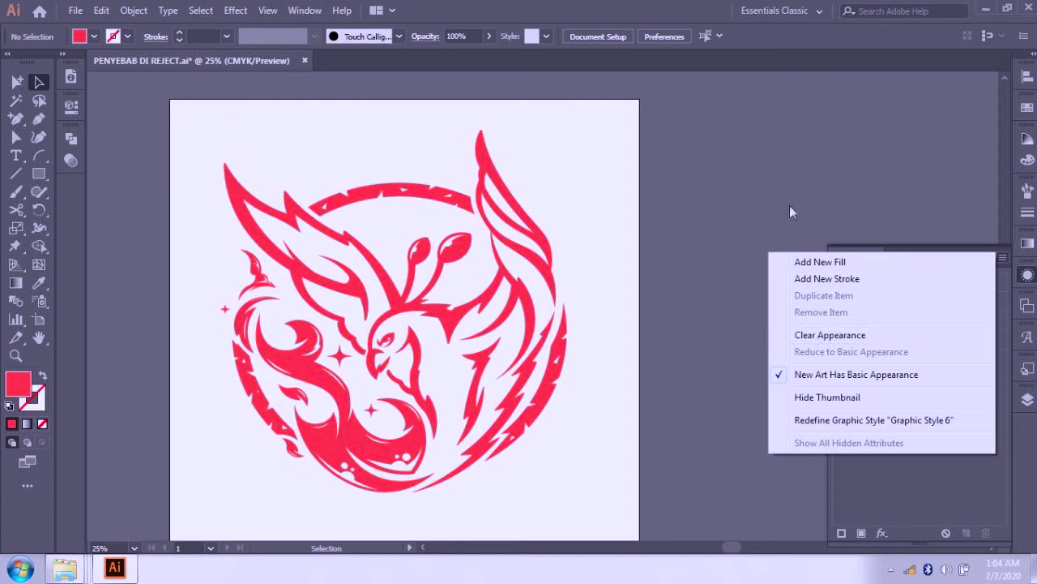
left_click(671, 240)
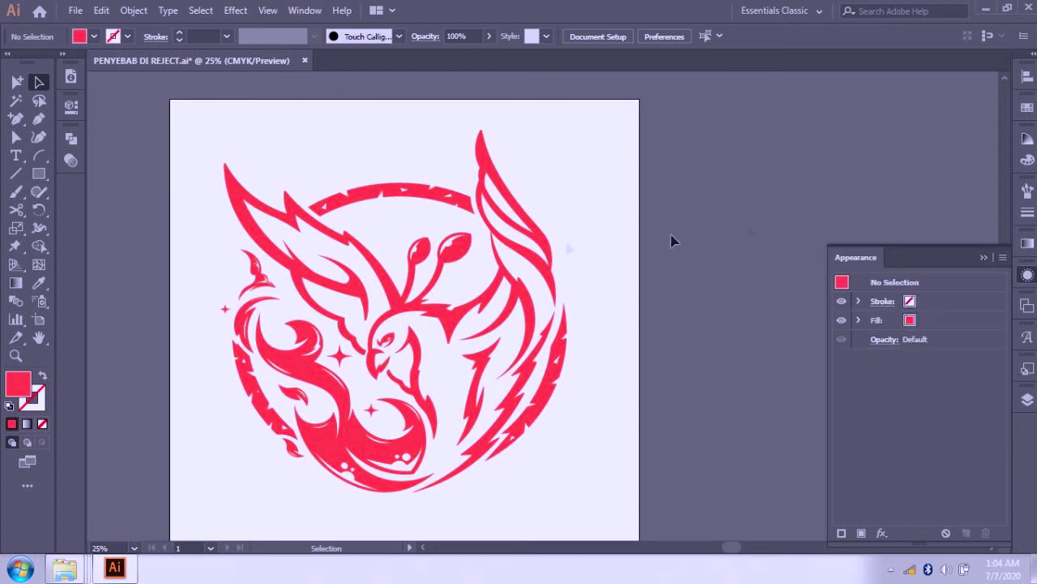
Step: Recolor the phoenix compound path orange, about H 29.64°, S 96.86% and B 100%, and deselect it
left_click(1027, 108)
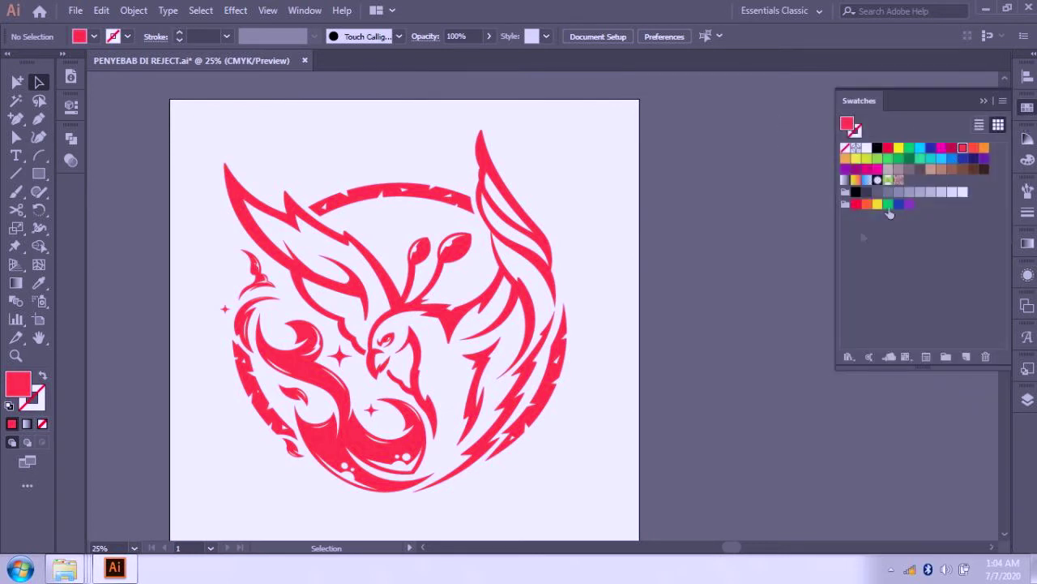
left_click(1029, 161)
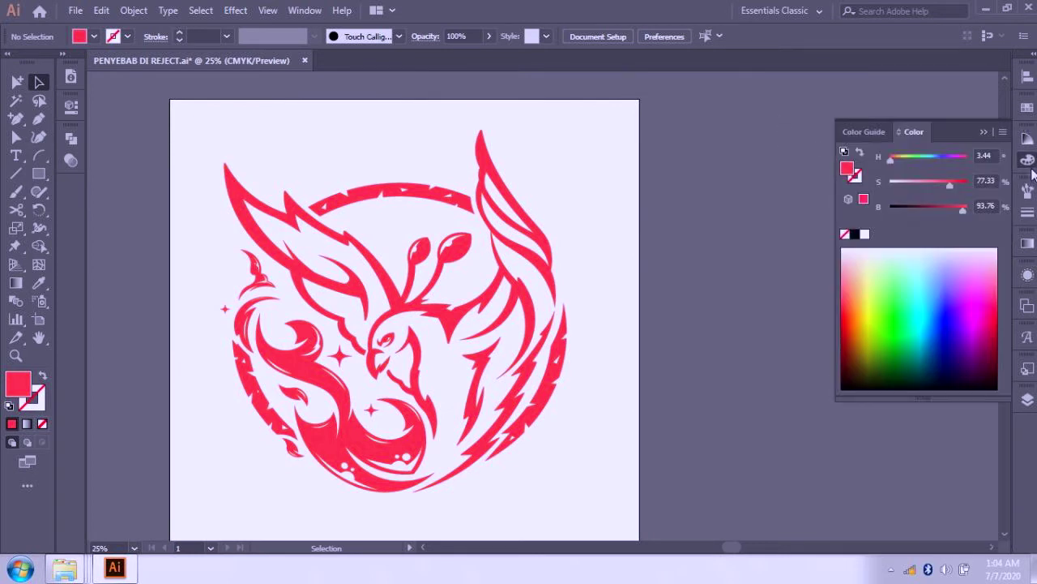
left_click(868, 285)
left_click(558, 287)
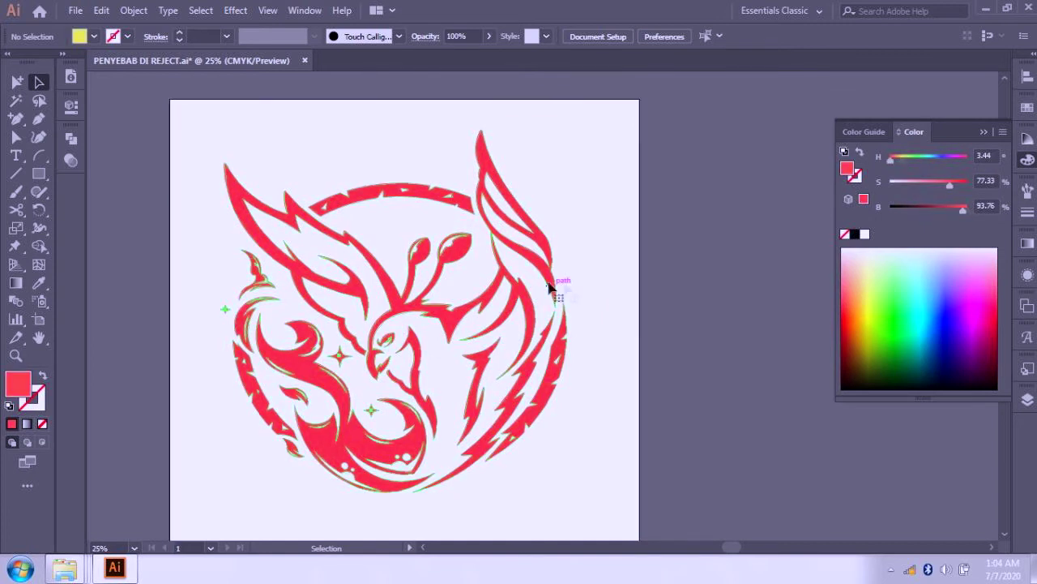
left_click(881, 308)
left_click(860, 320)
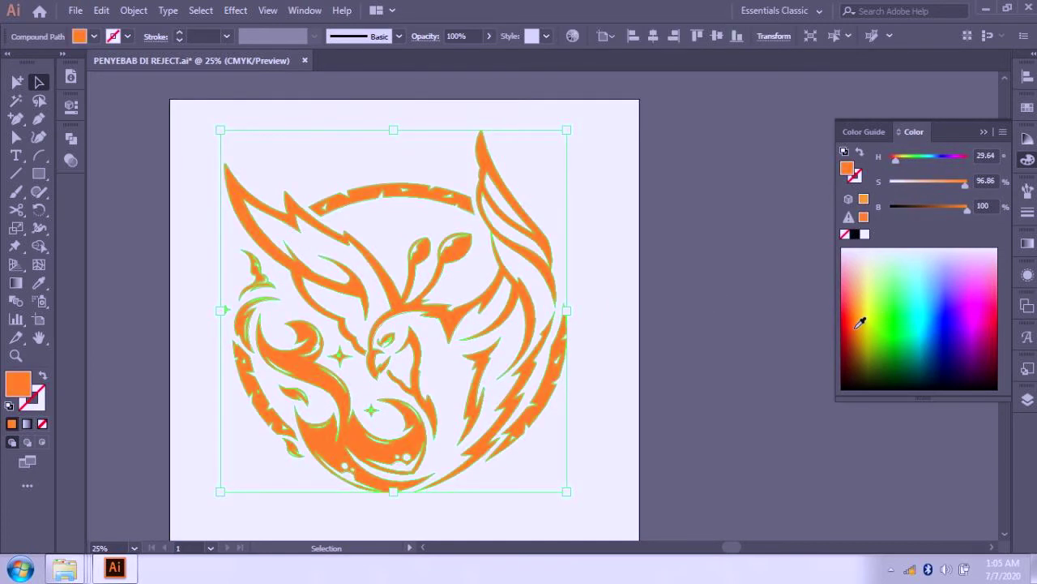
left_click(723, 400)
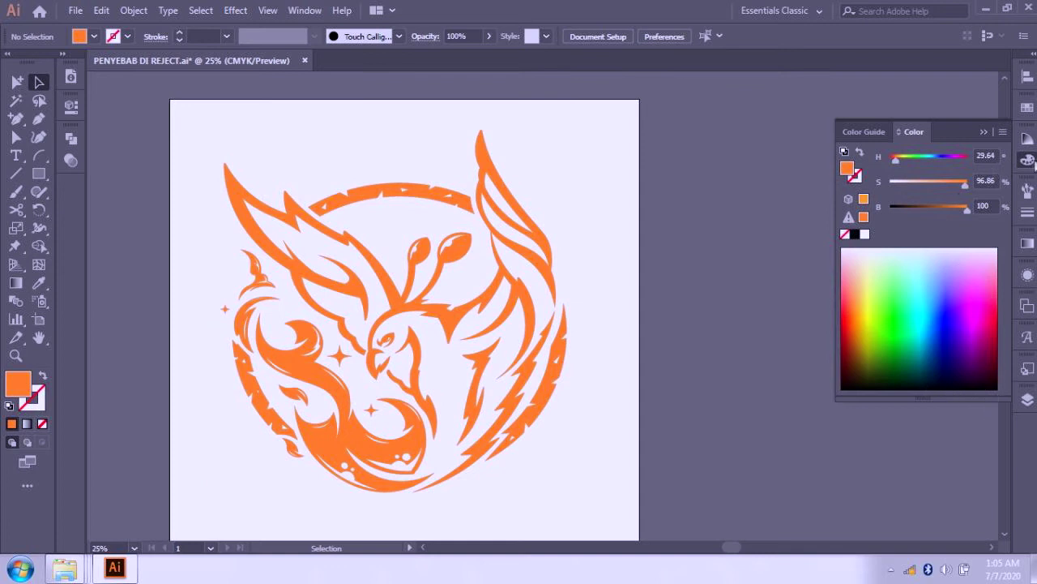
Step: Hide the FX RASTER layer
left_click(1032, 162)
left_click(1029, 110)
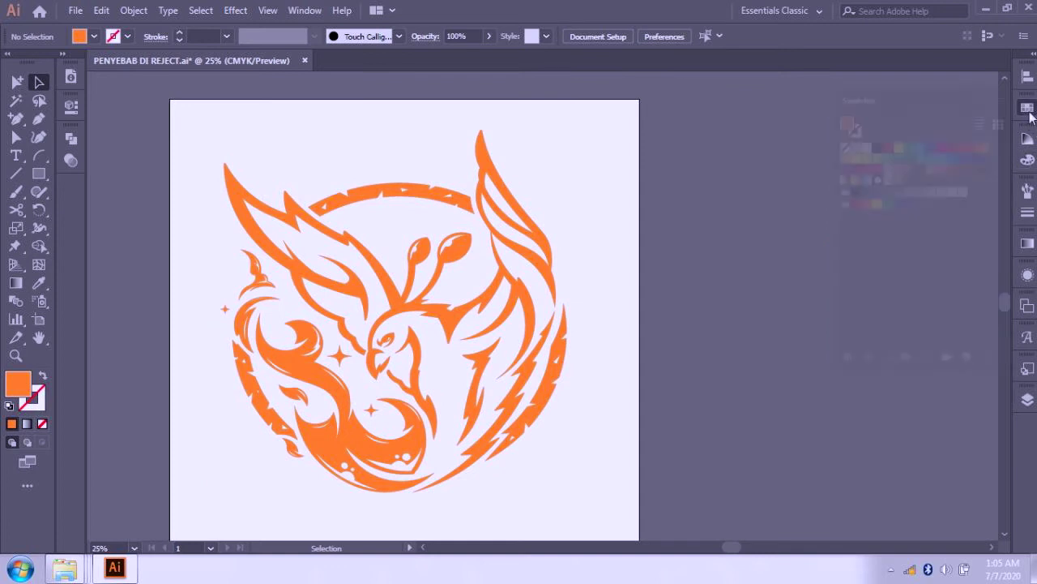
left_click(1027, 162)
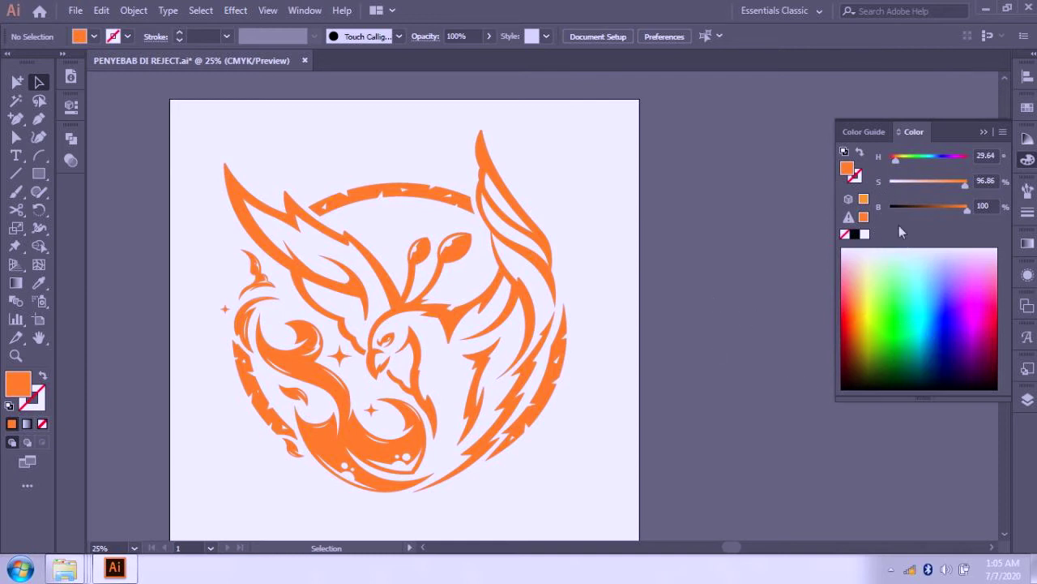
left_click(1026, 161)
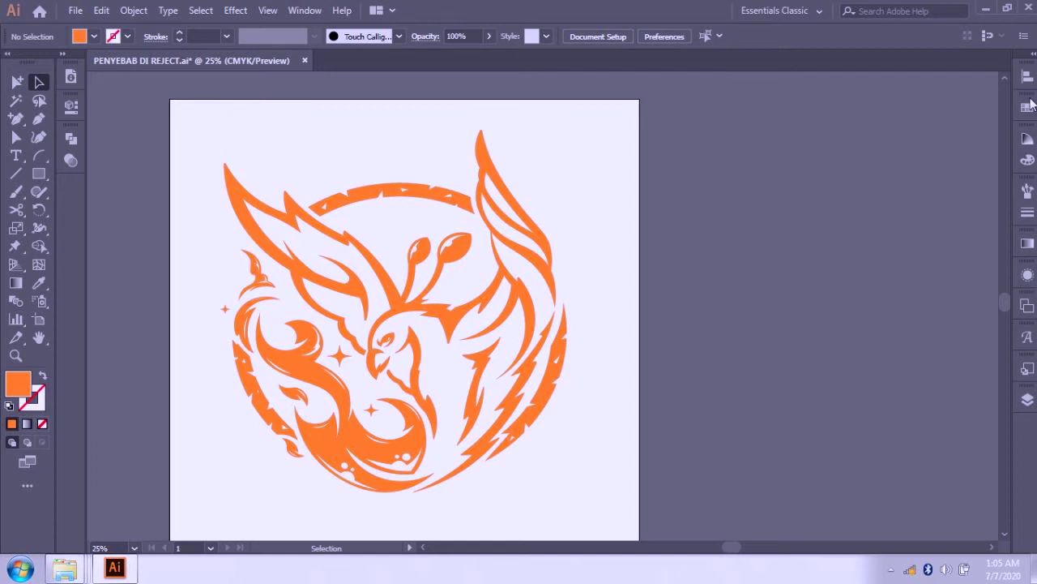
left_click(1027, 399)
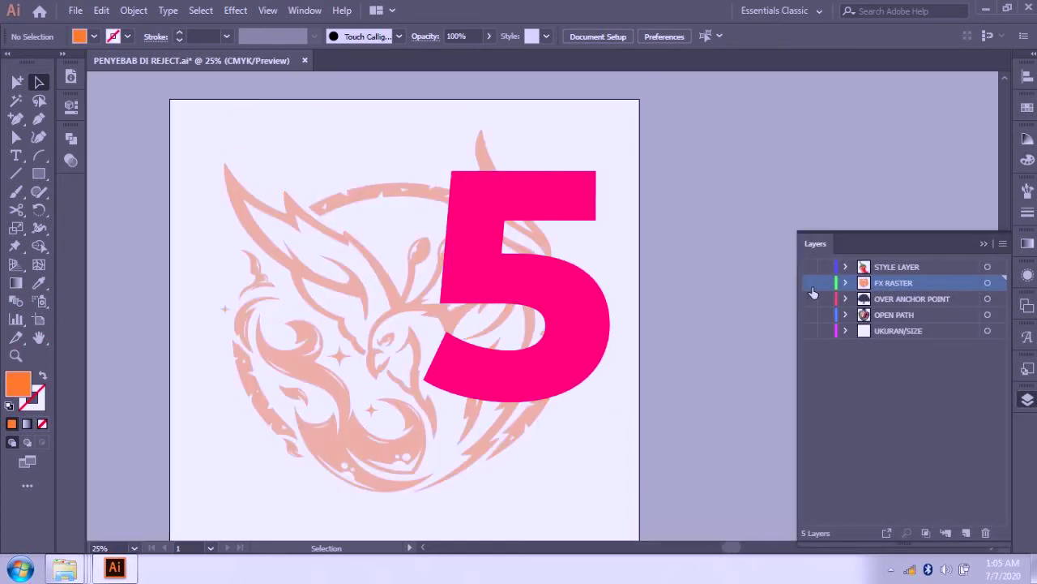
Step: Show the STYLE LAYER artwork and scale the chili up to fill most of the artboard
left_click(811, 283)
left_click(810, 267)
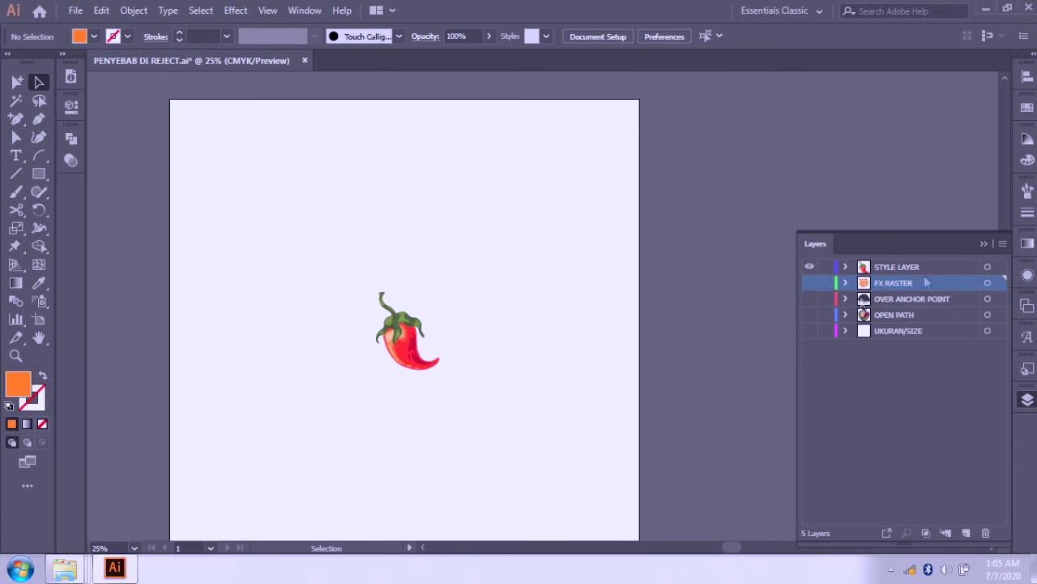
left_click(987, 267)
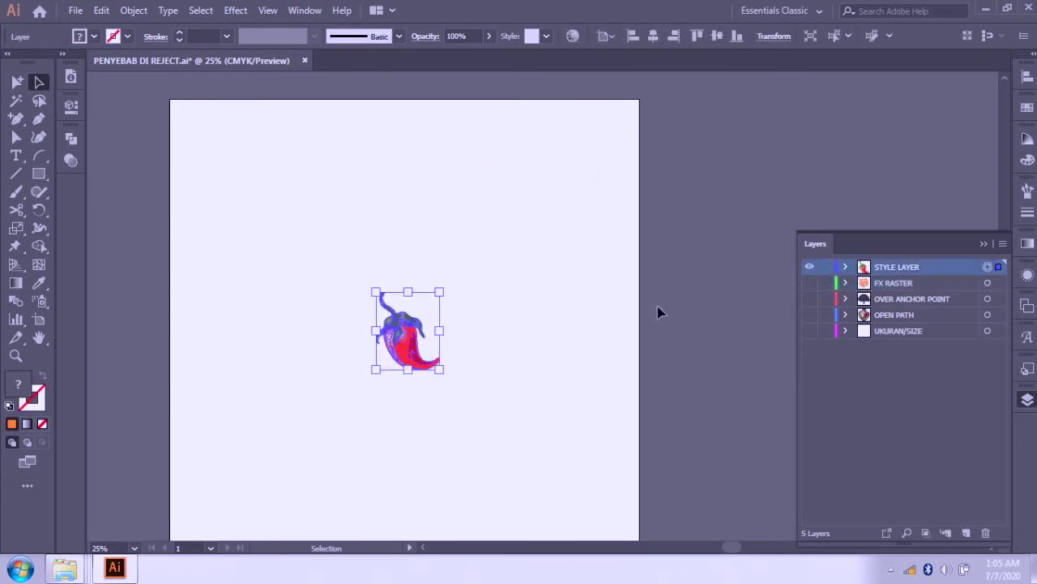
key("Caps_Lock")
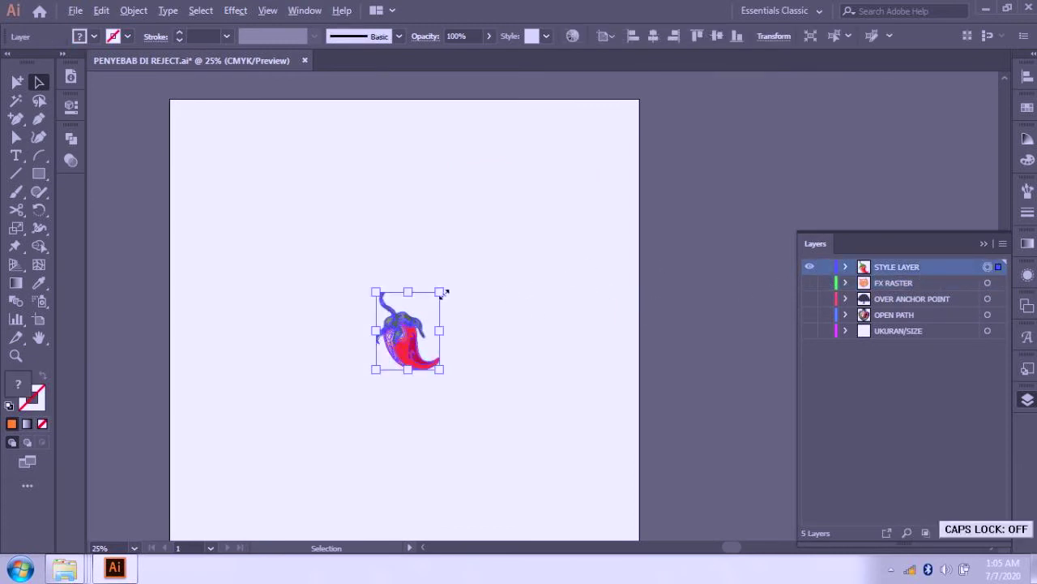
left_click_drag(443, 293, 605, 127)
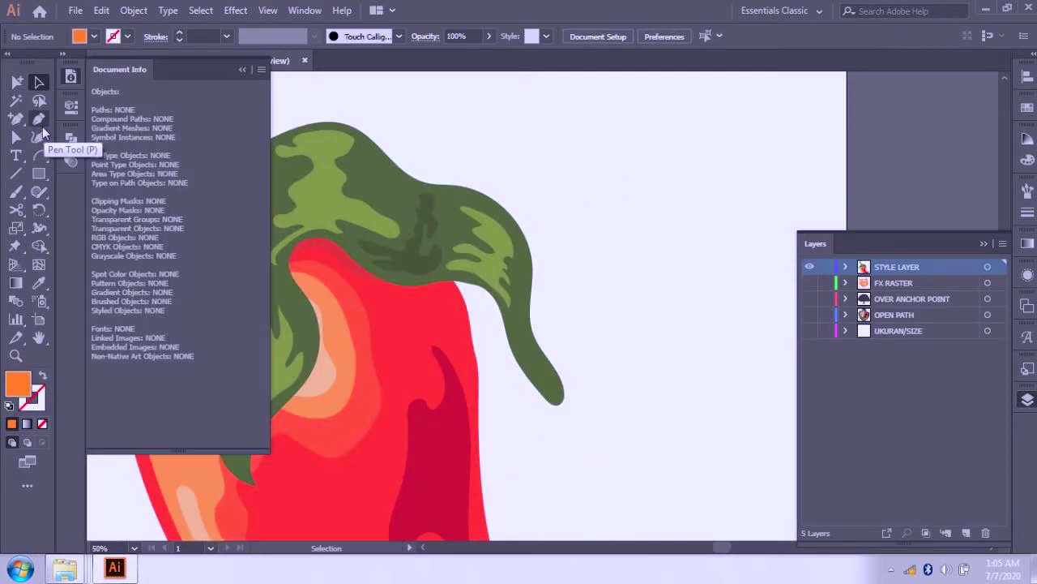
Step: Directly select the light-green stem highlights and inspect their object details in Document Info
key("a")
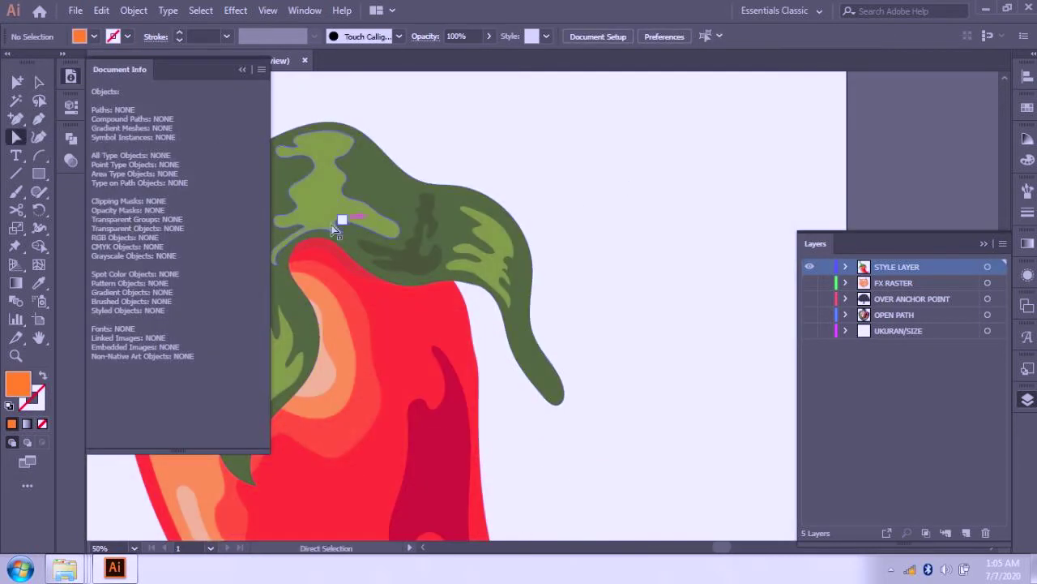
left_click(339, 220)
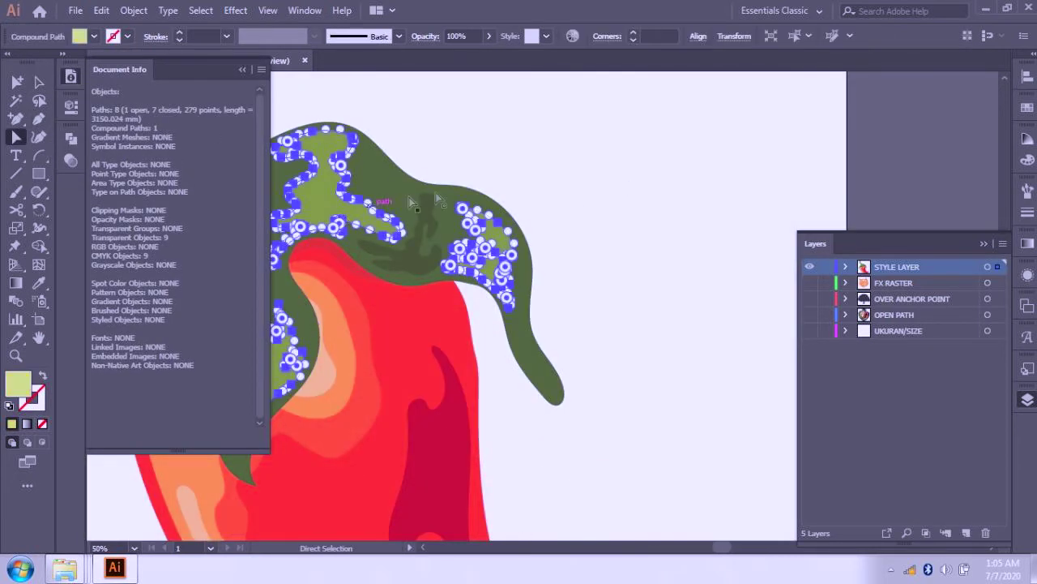
left_click(532, 167)
left_click(363, 197)
left_click(70, 78)
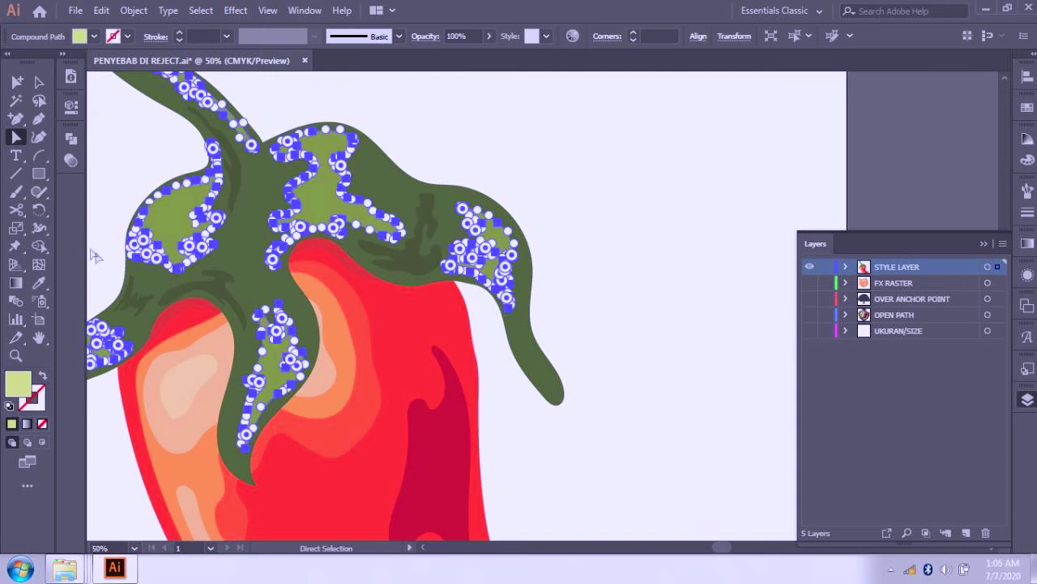
Step: Compare the blend mode and opacity of the stem highlights, stem base, red body and dark stem shadows
left_click(69, 166)
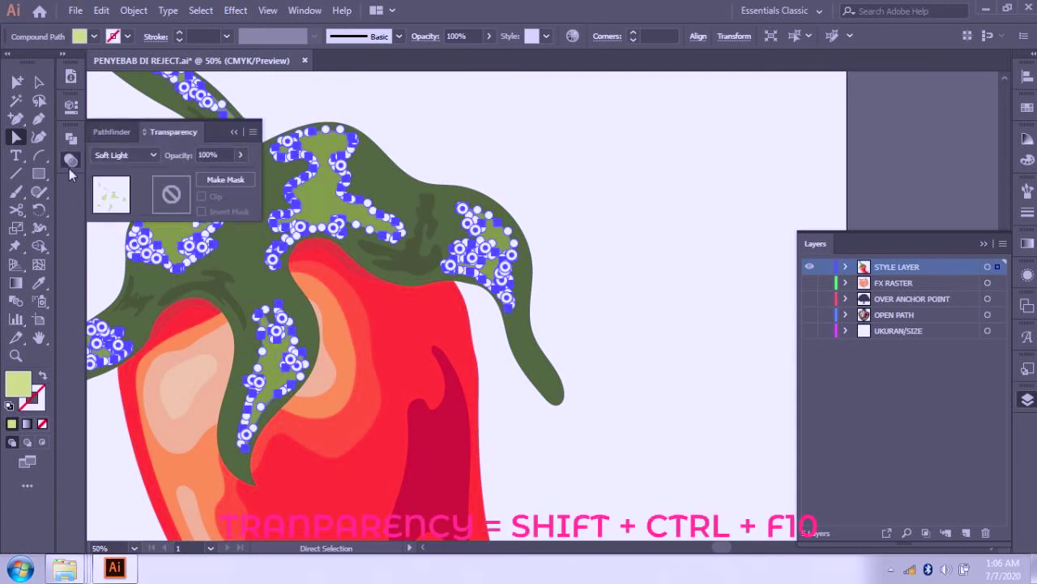
left_click(494, 195)
left_click(378, 201)
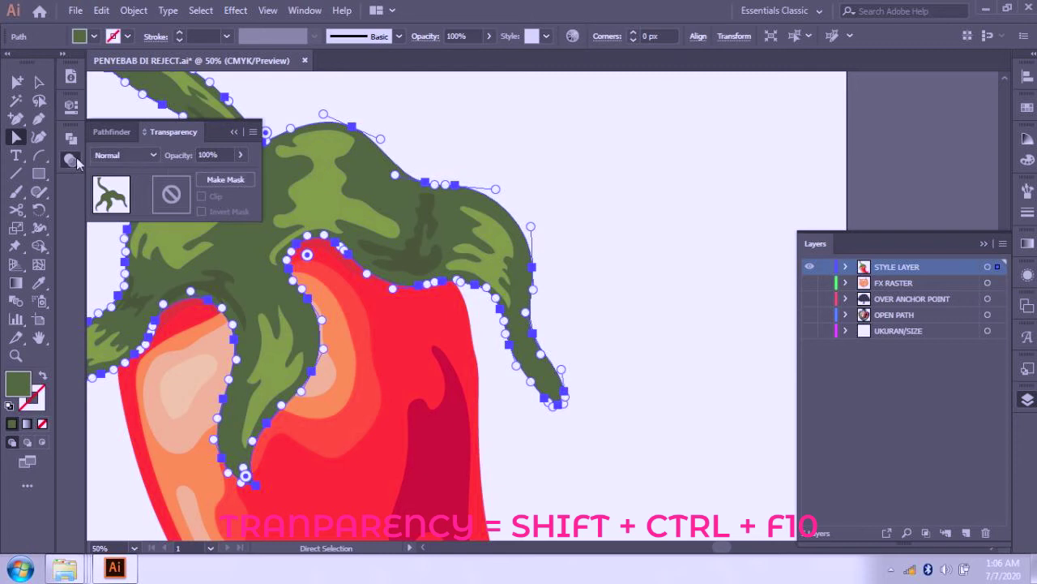
left_click(630, 221)
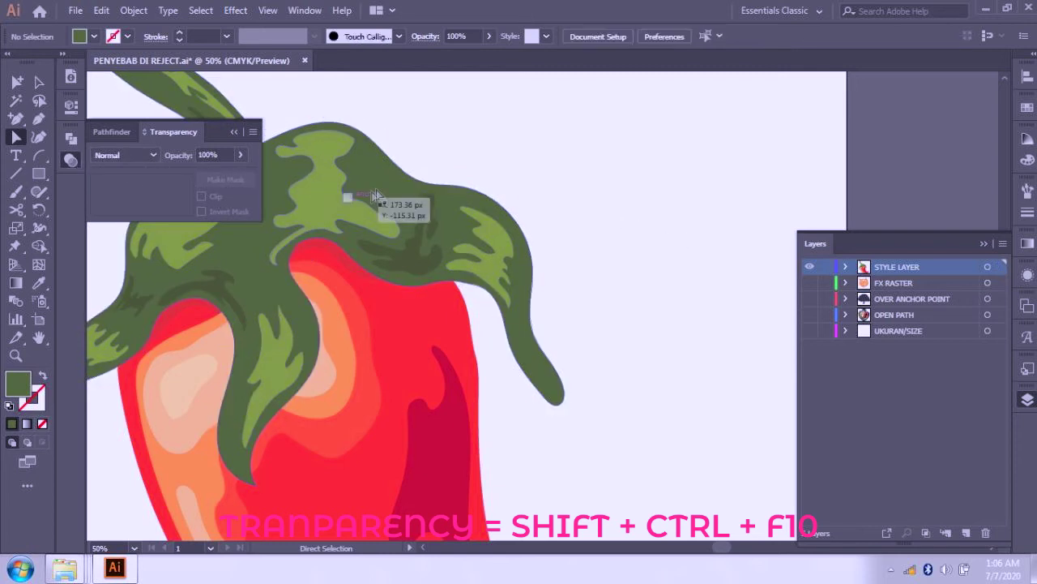
left_click(344, 272)
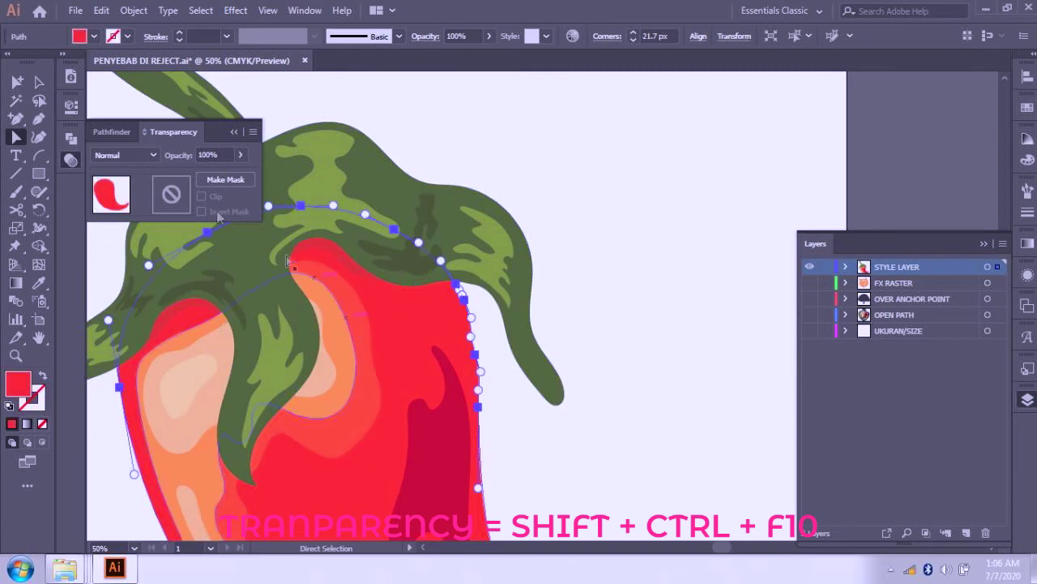
left_click(321, 190)
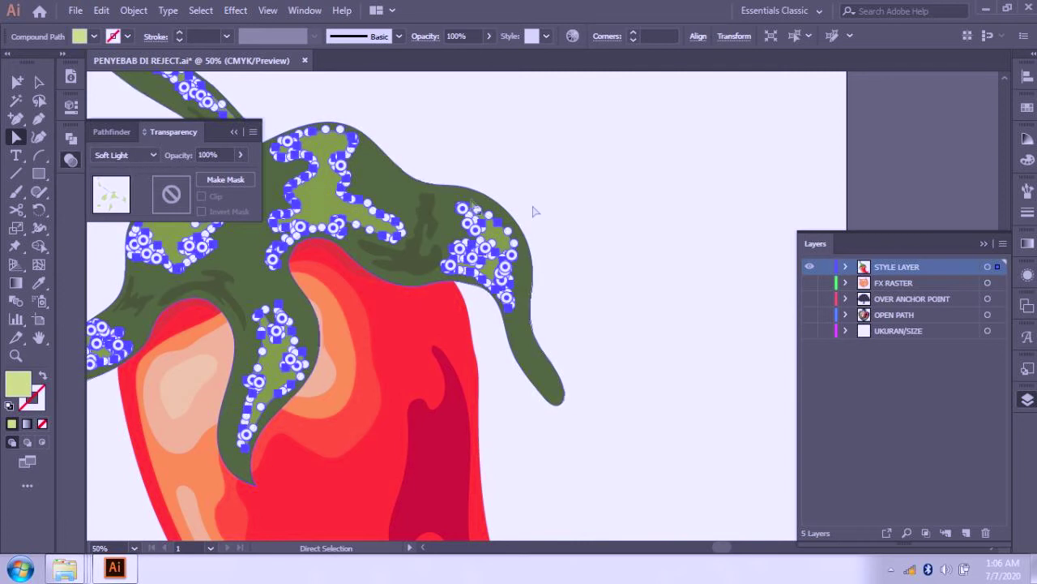
left_click(456, 165)
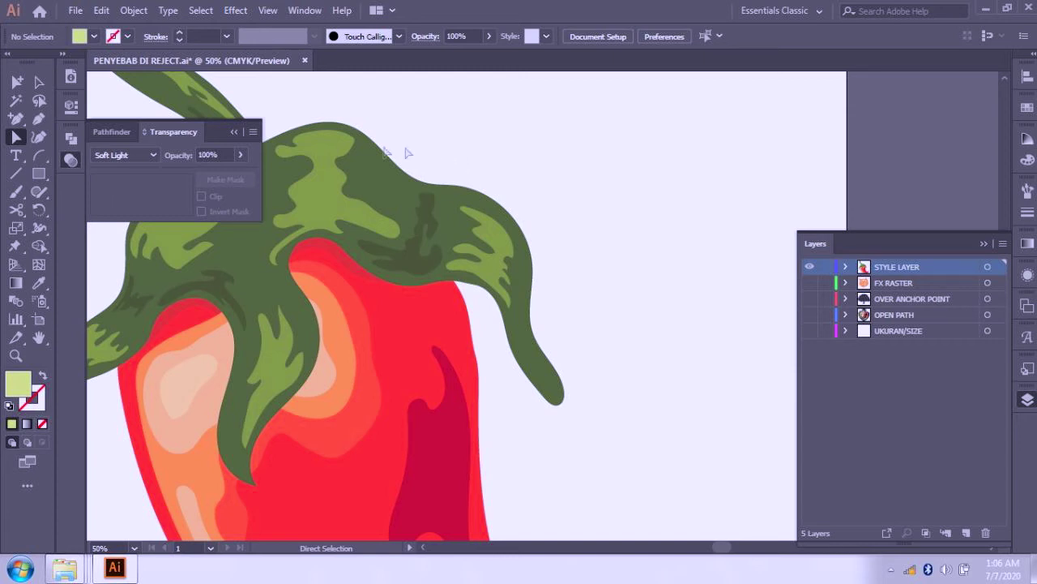
left_click(411, 267)
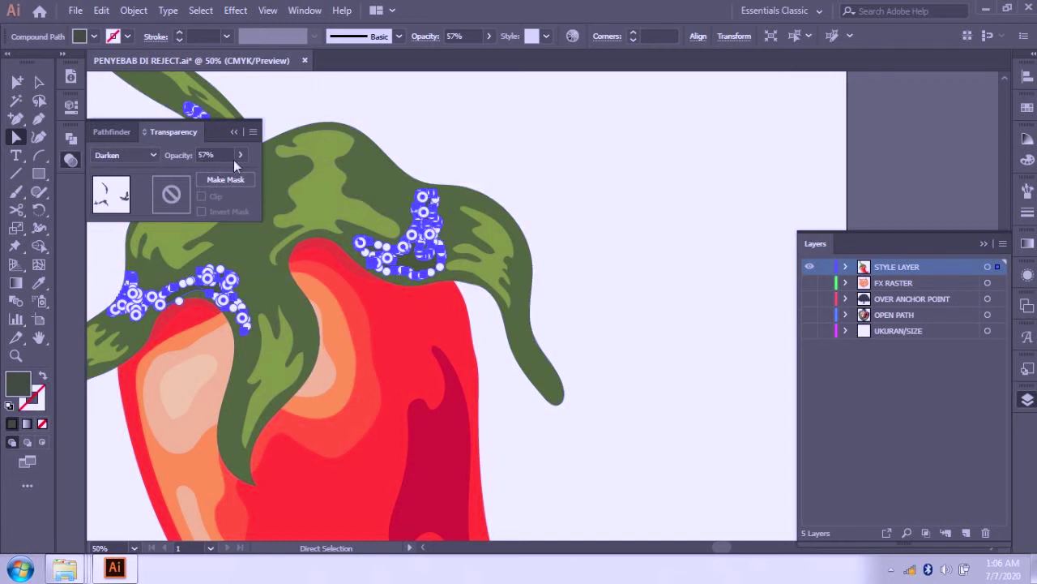
left_click(409, 152)
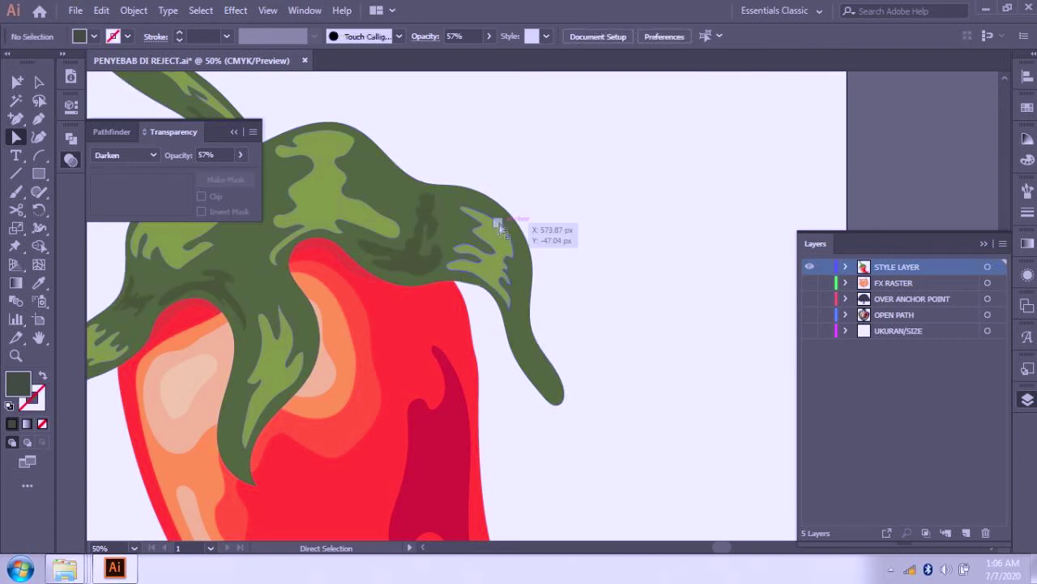
Step: Set the dark stem shadows' compound path to Normal blend mode with 100% opacity
scroll(500, 224, "down", 3)
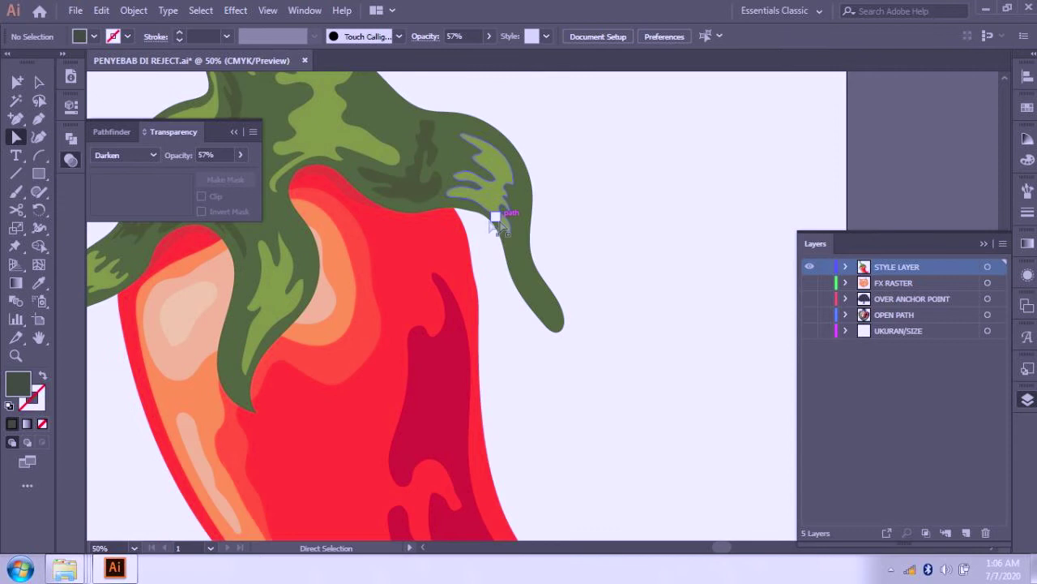
left_click(411, 196)
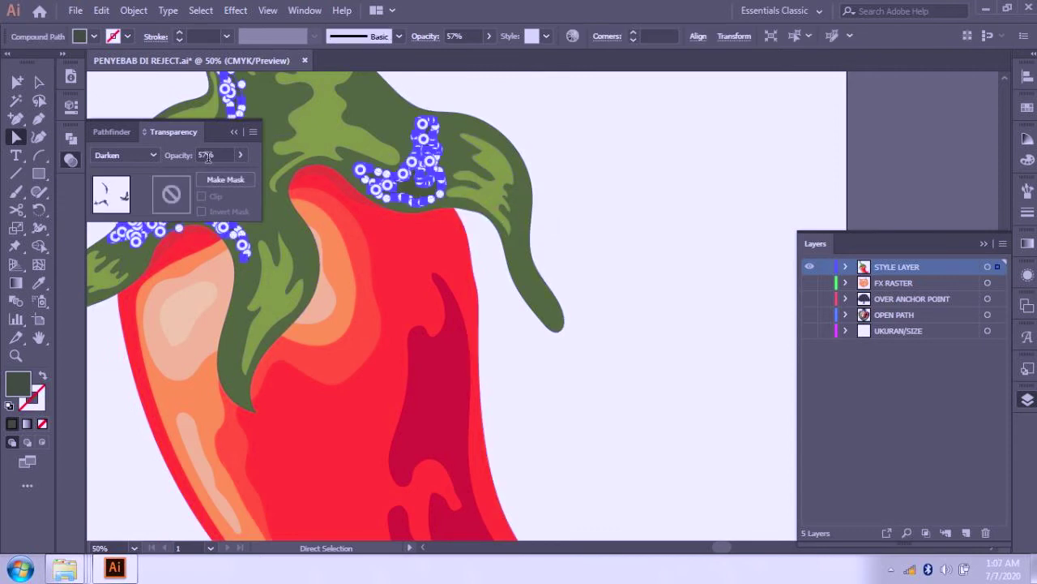
left_click(151, 159)
left_click(154, 170)
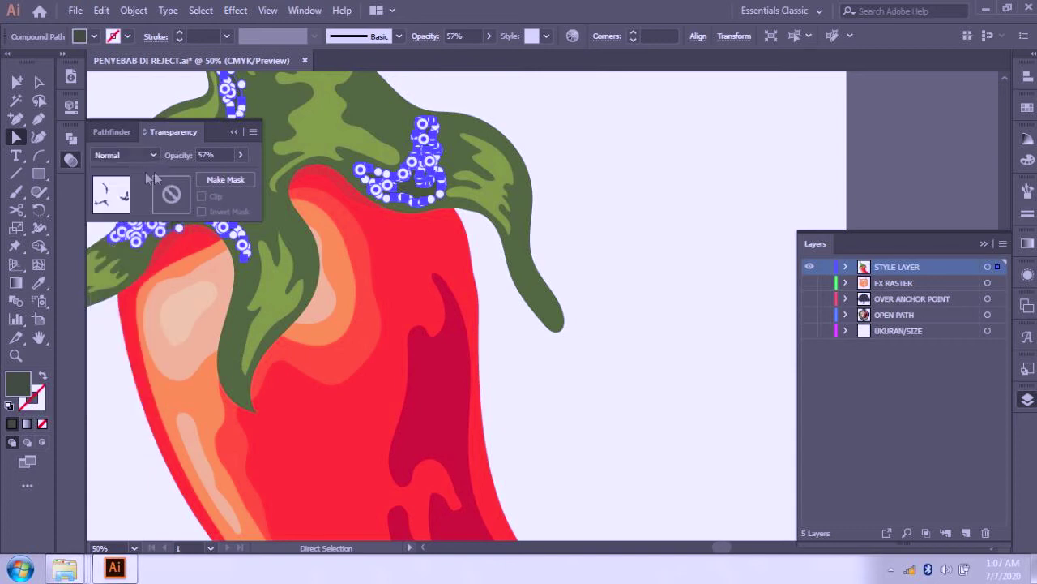
left_click(239, 154)
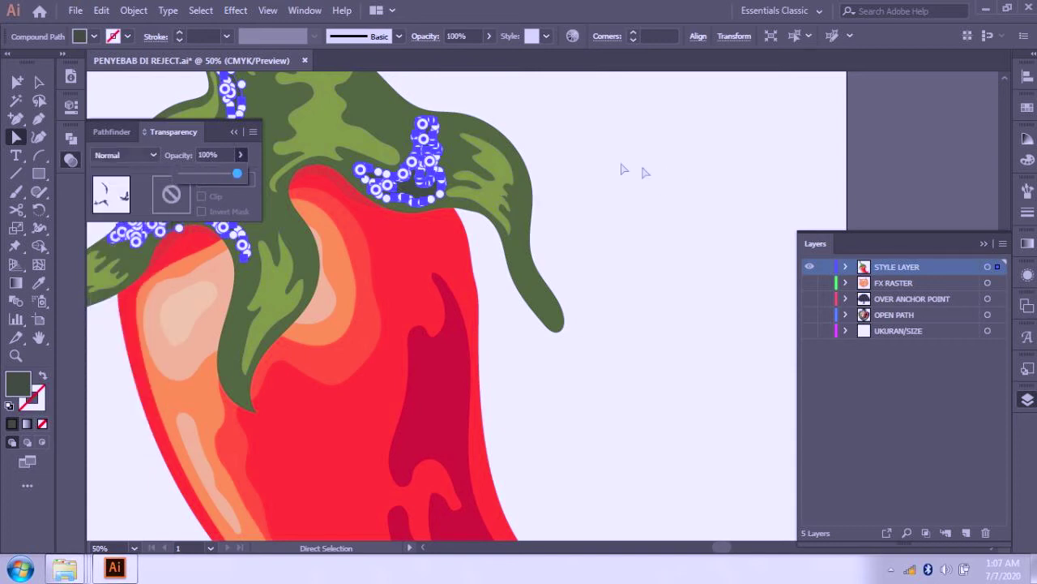
key("Return")
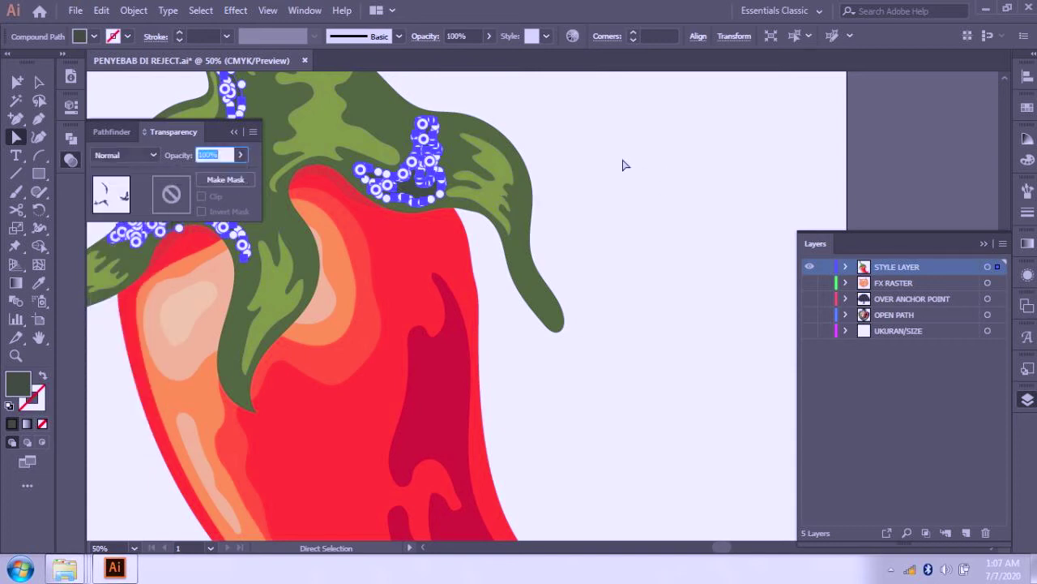
Step: Recolor the stem shadows with the green sampled from the stem, darken it to about 33% brightness, and deselect
left_click(1029, 110)
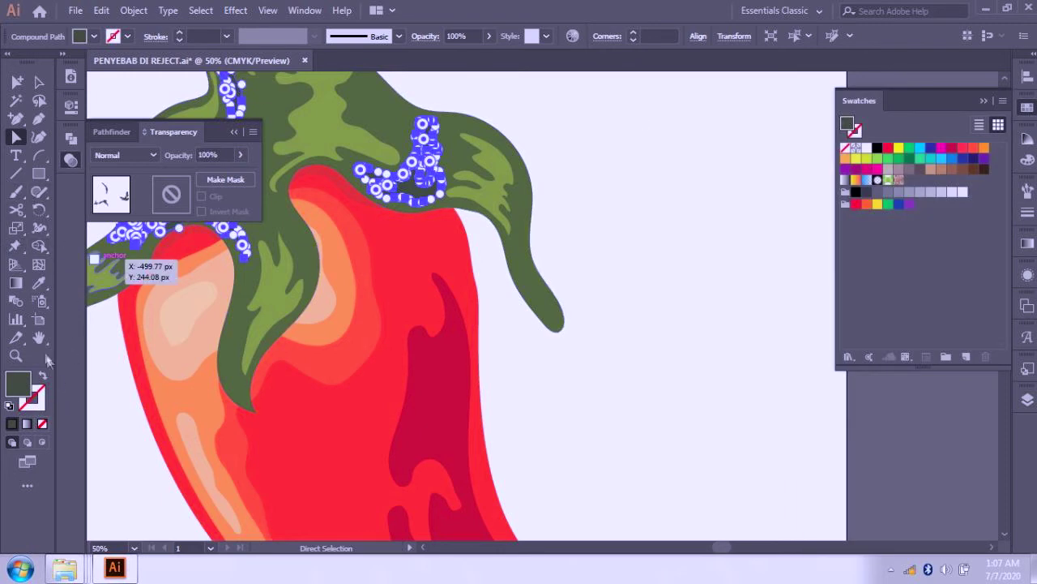
left_click(39, 282)
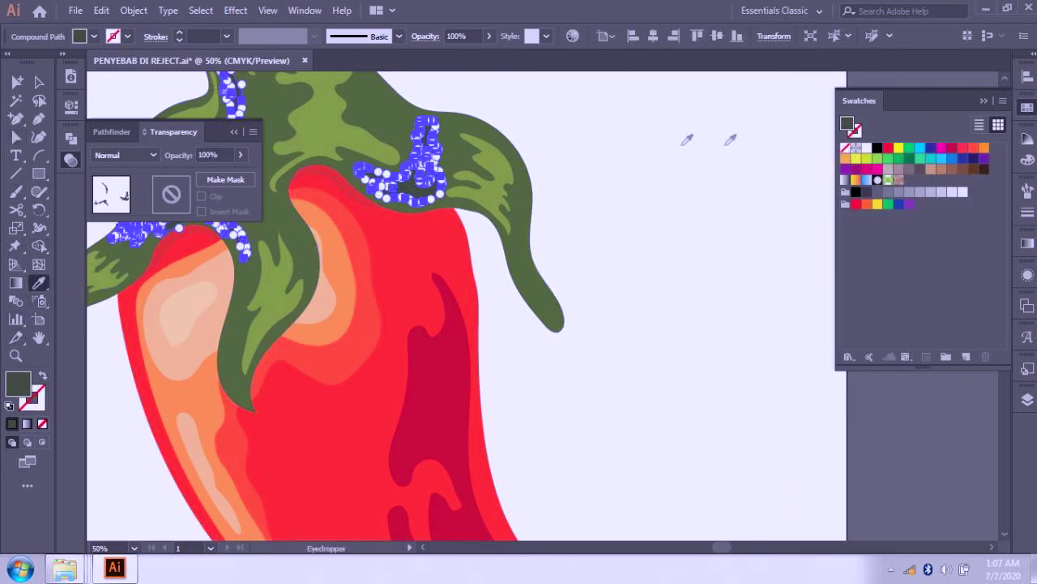
left_click(403, 110)
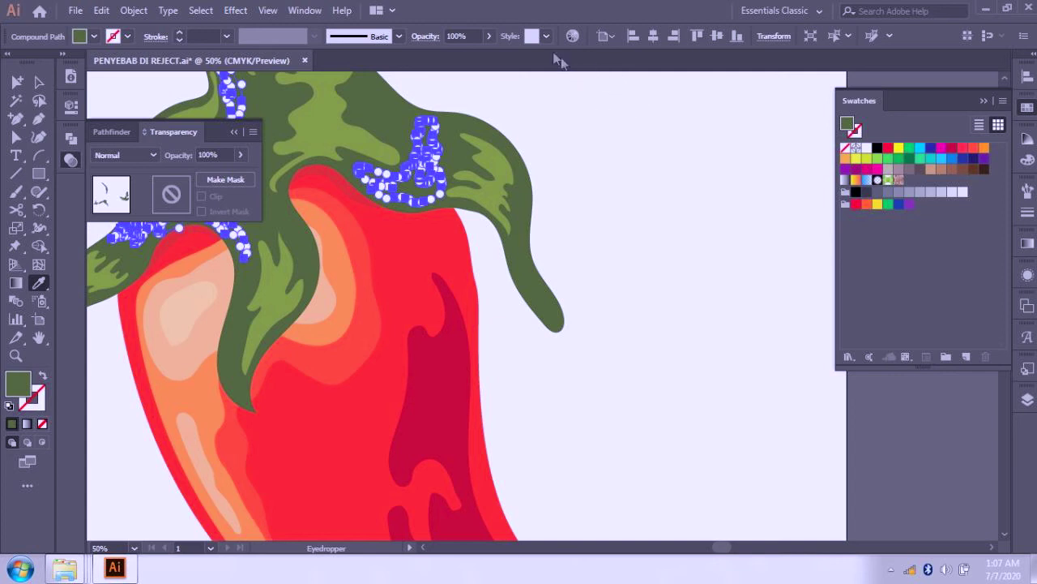
left_click(1027, 161)
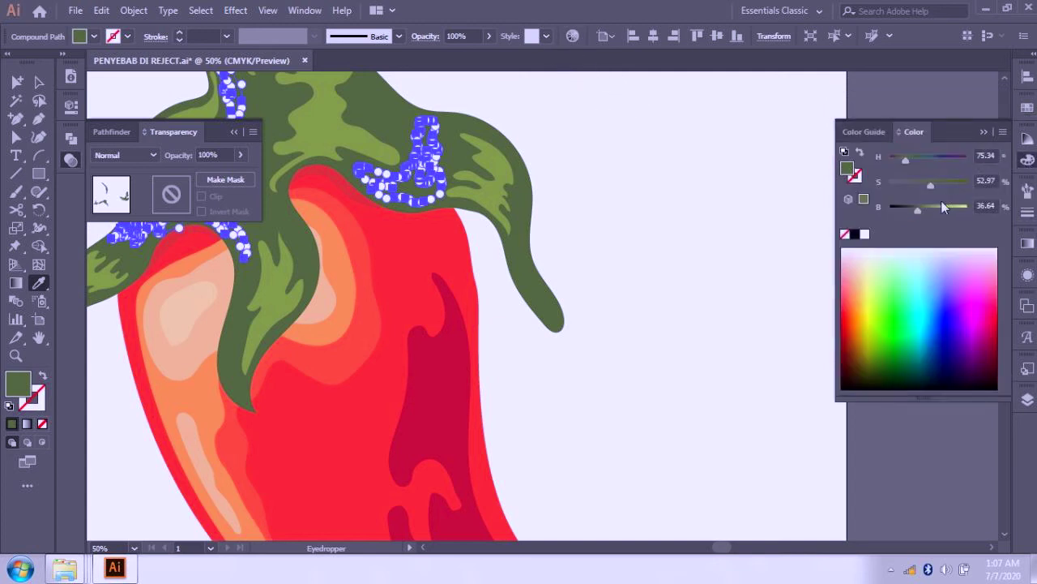
left_click(919, 210)
left_click(39, 82)
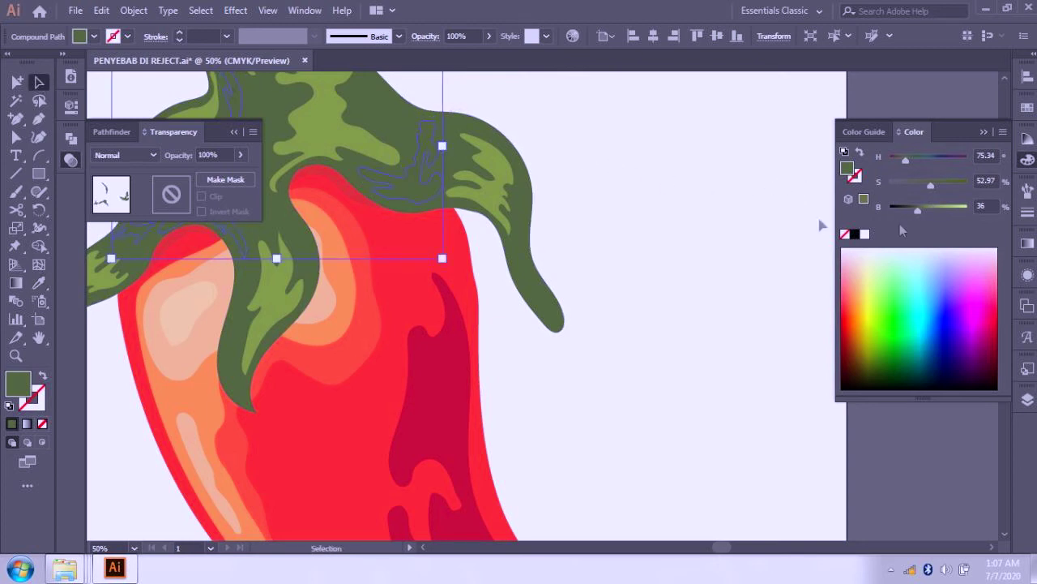
left_click_drag(922, 209, 915, 213)
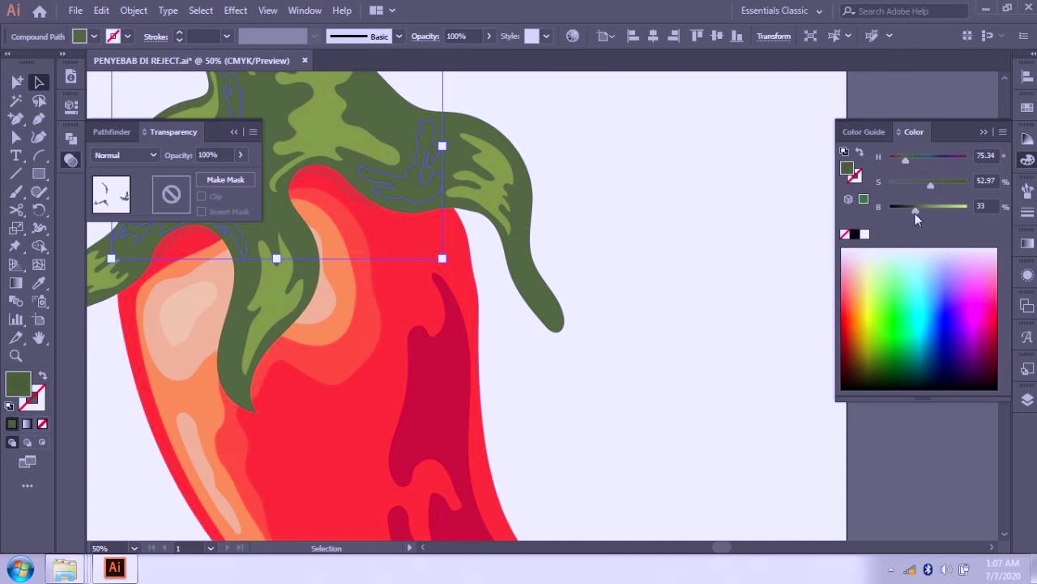
left_click(727, 157)
Step: Directly select the light-green stem highlights' compound path and set its blend mode to Normal
left_click(497, 204)
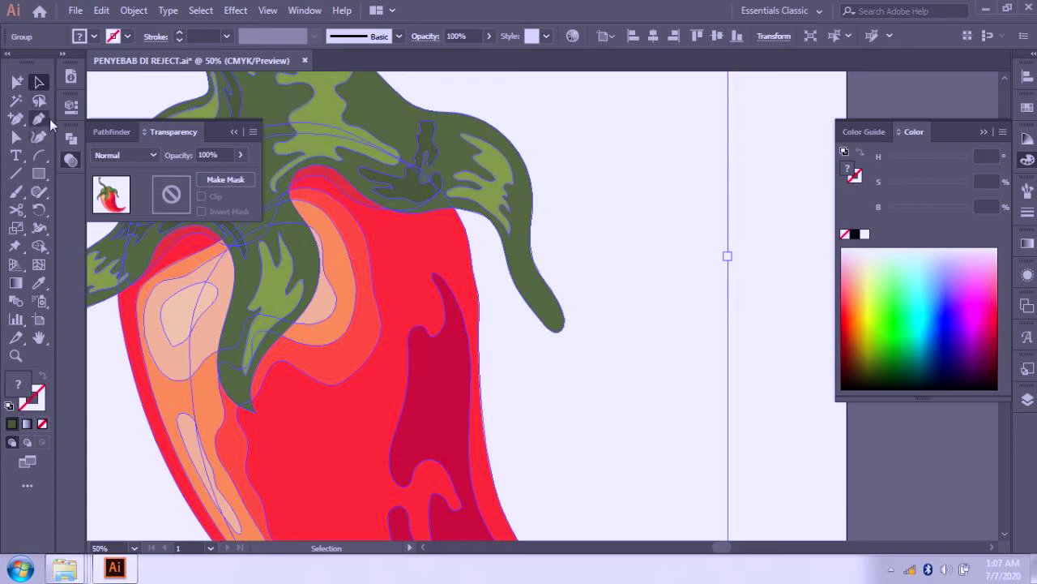
key("a")
left_click(500, 175)
left_click(500, 175)
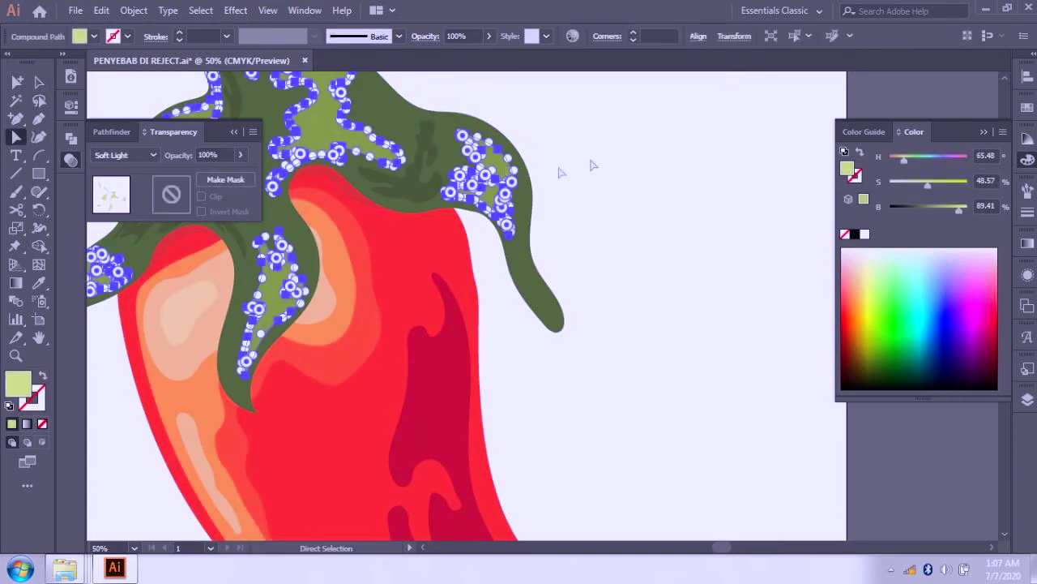
left_click(593, 138)
scroll(494, 188, "up", 1)
left_click(496, 187)
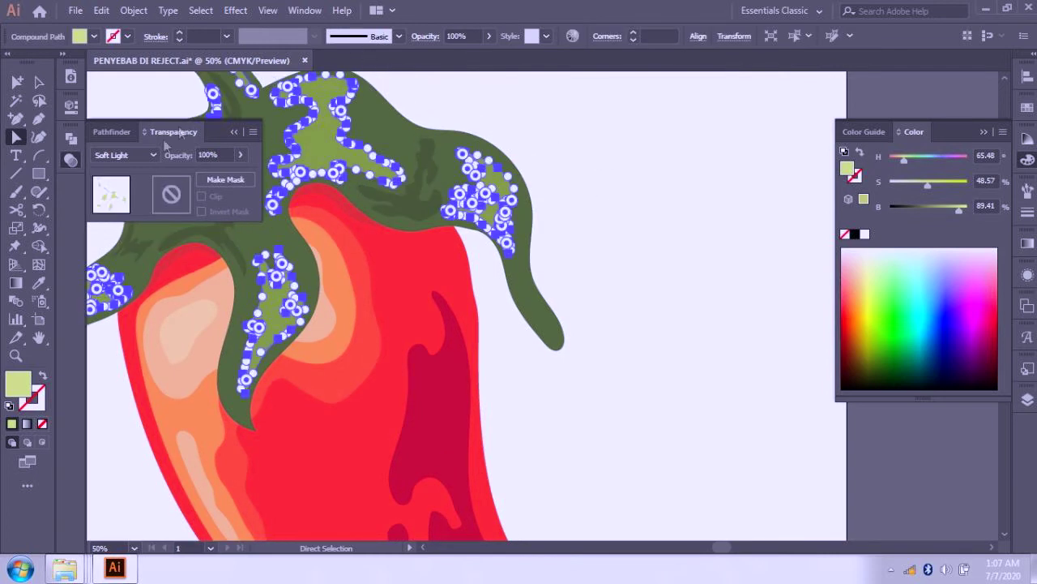
left_click(148, 161)
left_click(137, 172)
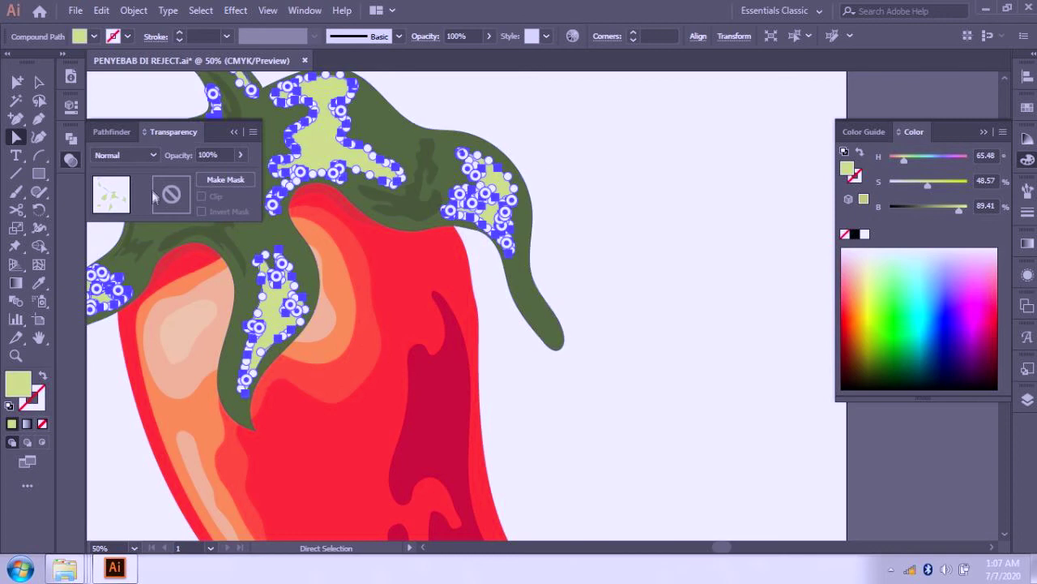
Step: Recolor the stem highlights a mid green, about H 65.11°, S 100% and B 55.29%, and deselect them
left_click(39, 283)
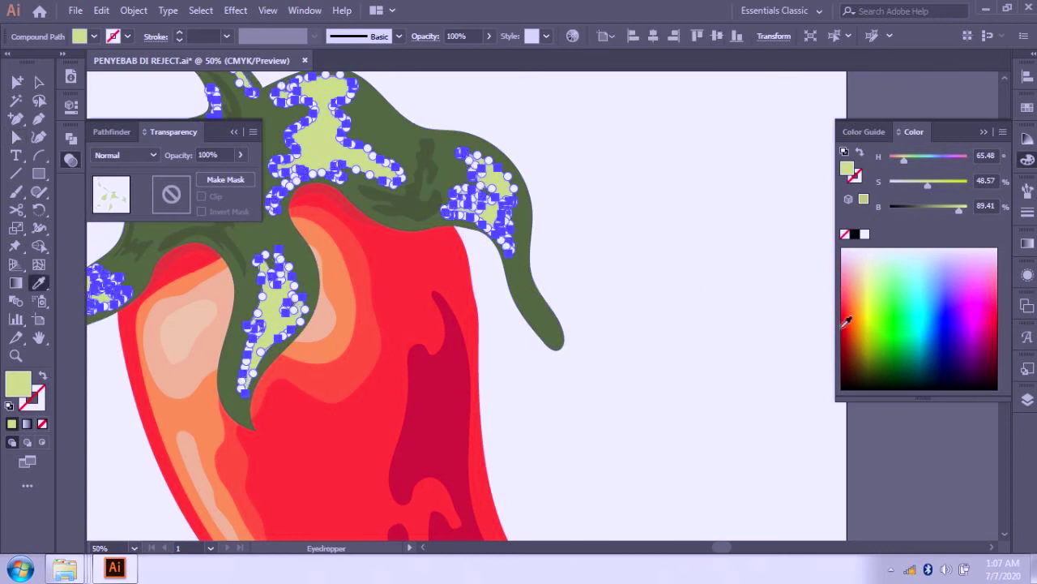
left_click(474, 147)
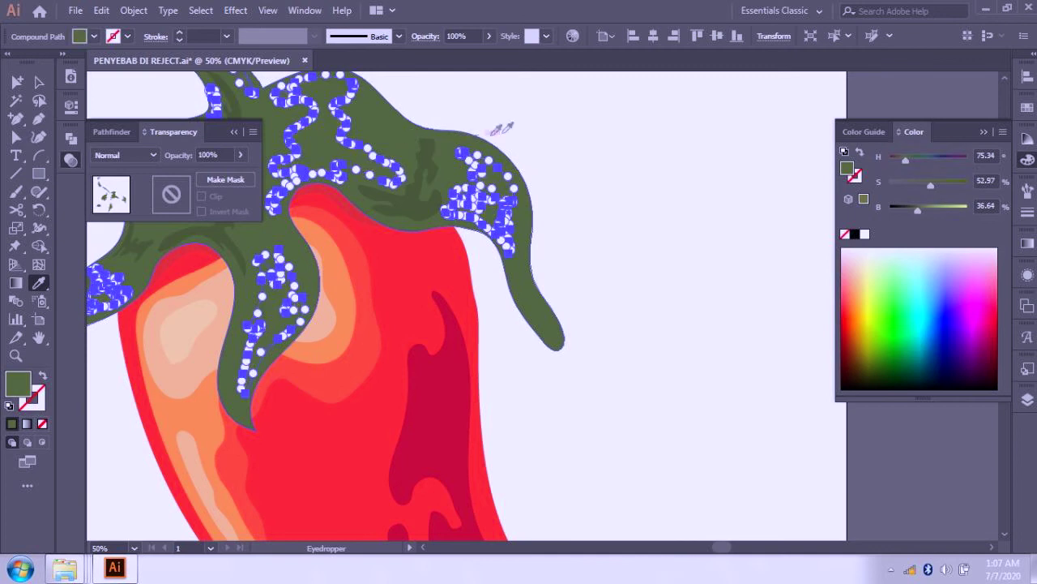
left_click_drag(877, 316, 874, 349)
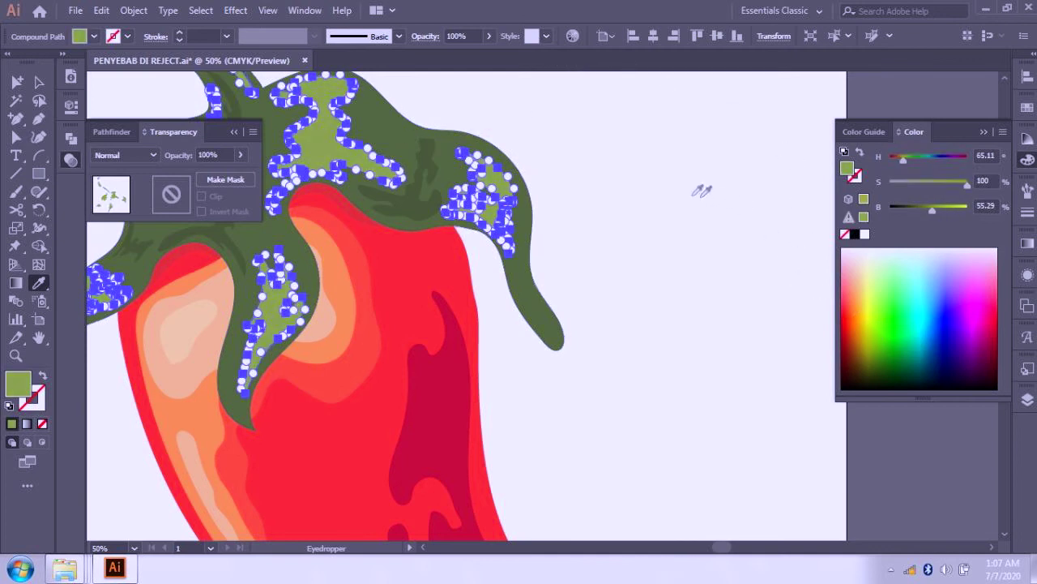
key("ctrl+shift+a")
scroll(662, 220, "down", 2)
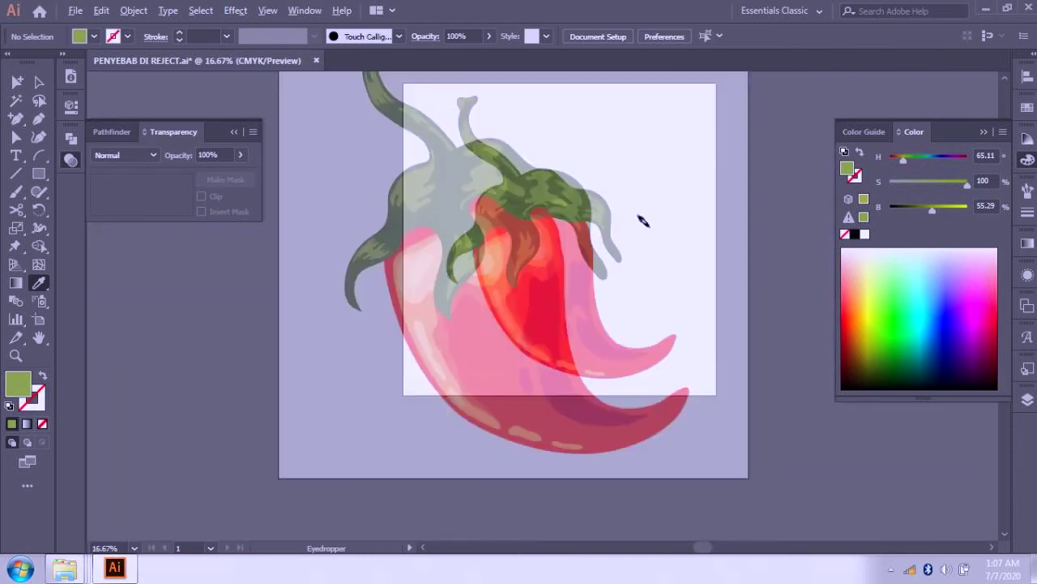
scroll(616, 220, "up", 1)
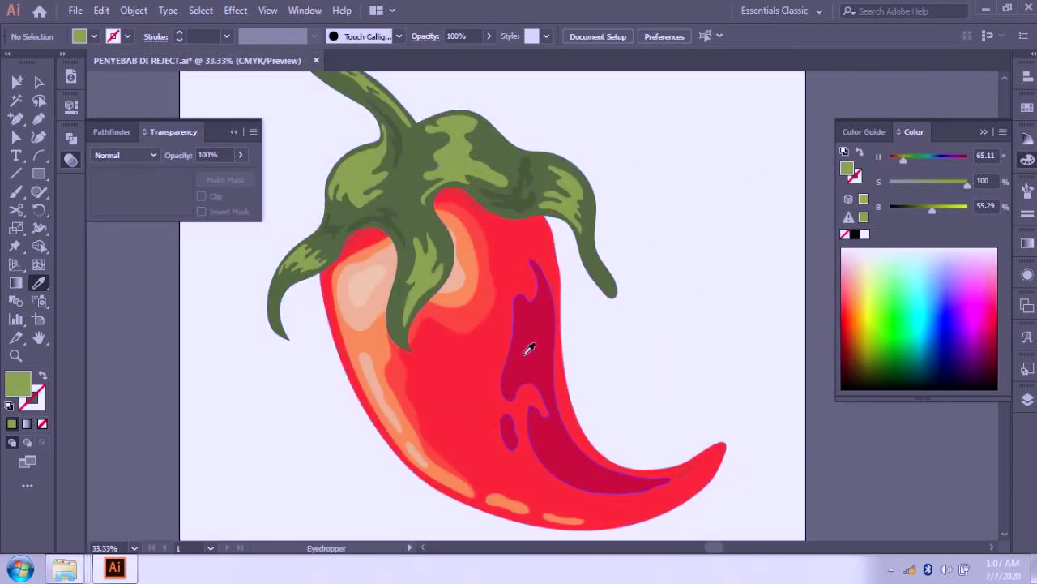
Step: Select the whole chili group and look up where the Transparency panel is listed among the available panels
left_click(38, 82)
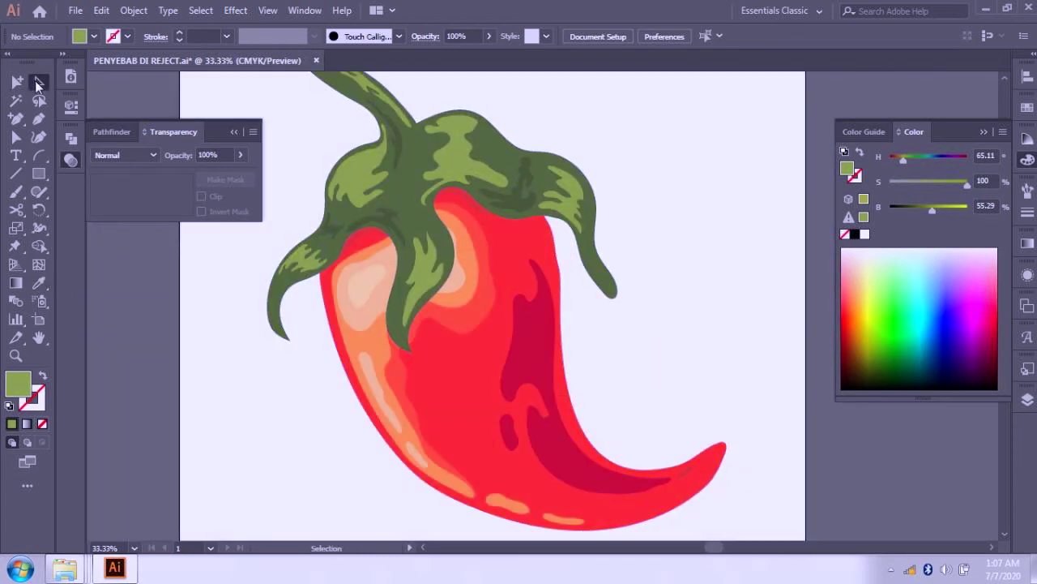
left_click(527, 337)
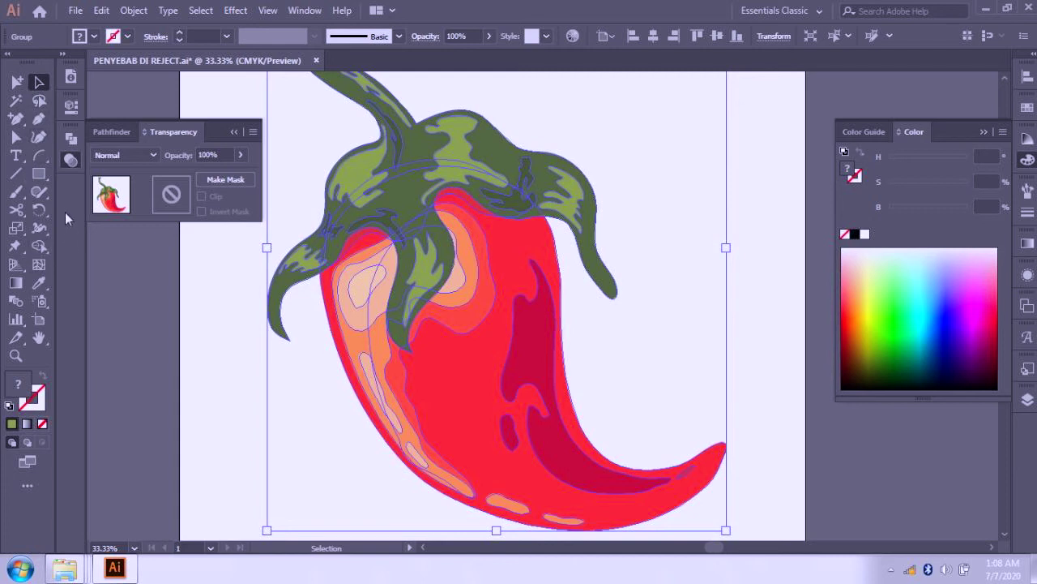
left_click(71, 161)
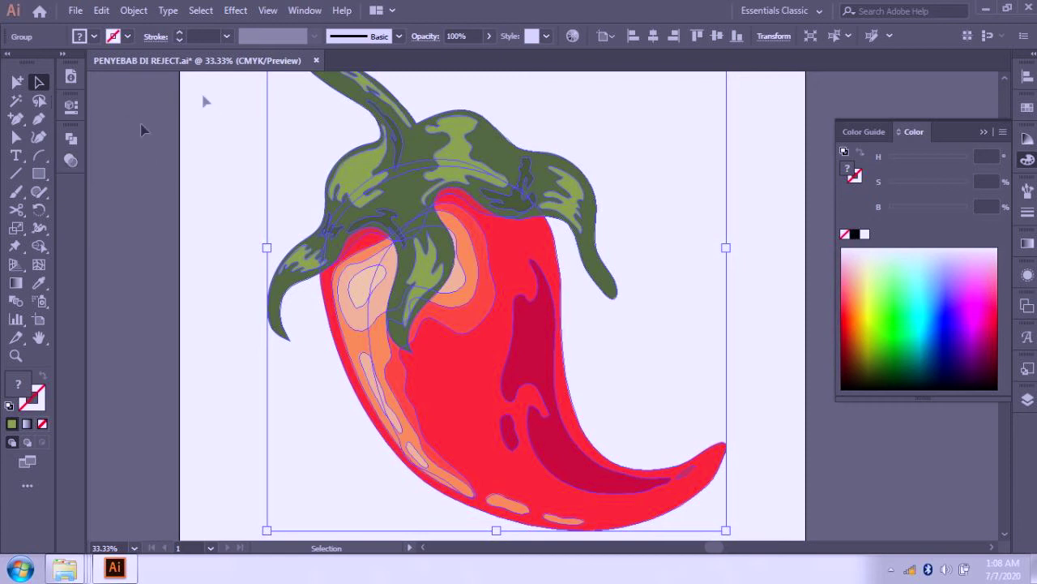
left_click(267, 9)
left_click(268, 11)
left_click(305, 10)
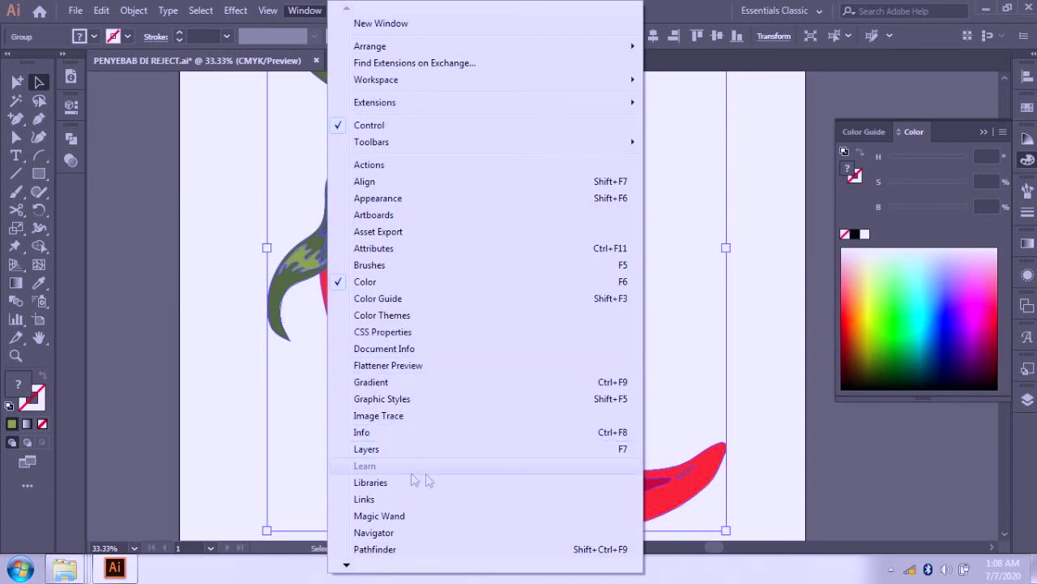
mouse_move(347, 566)
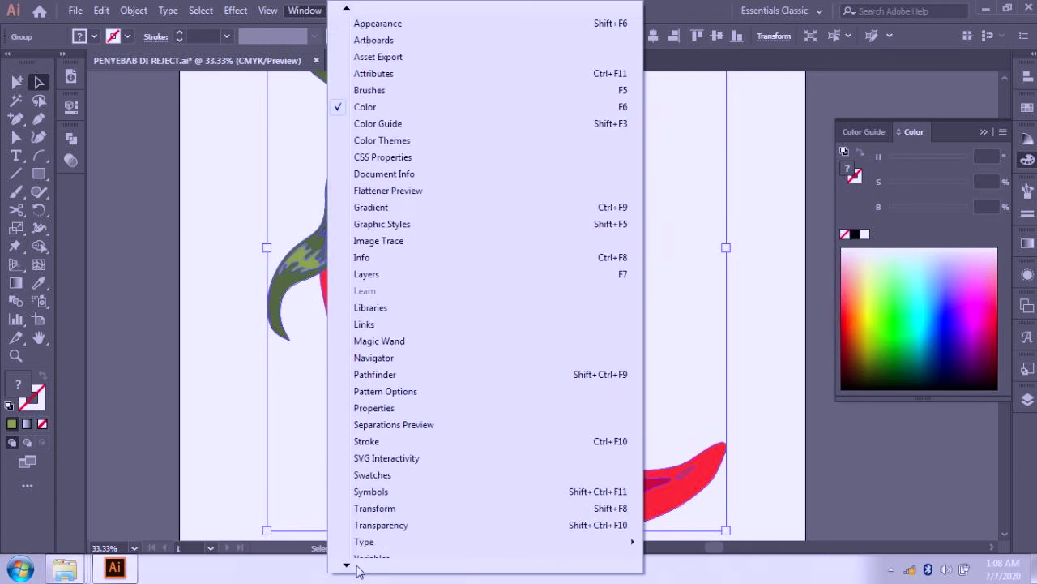
mouse_move(391, 525)
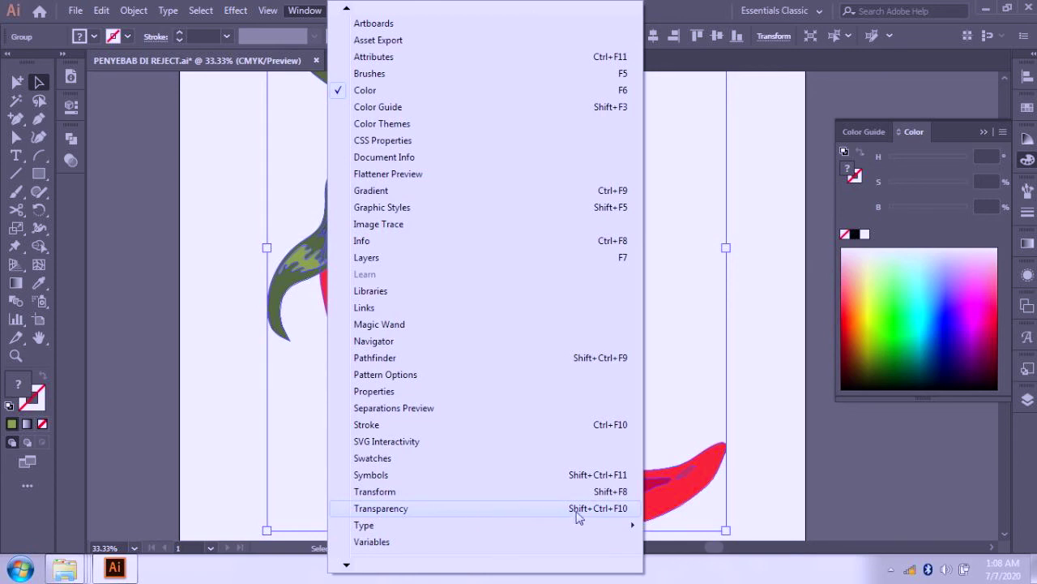
left_click(693, 14)
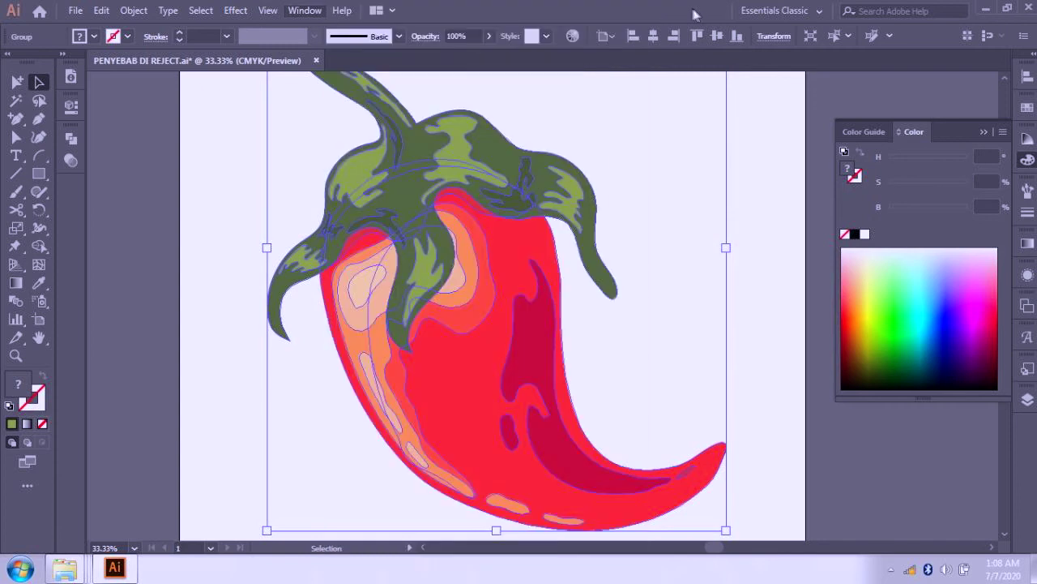
left_click(70, 160)
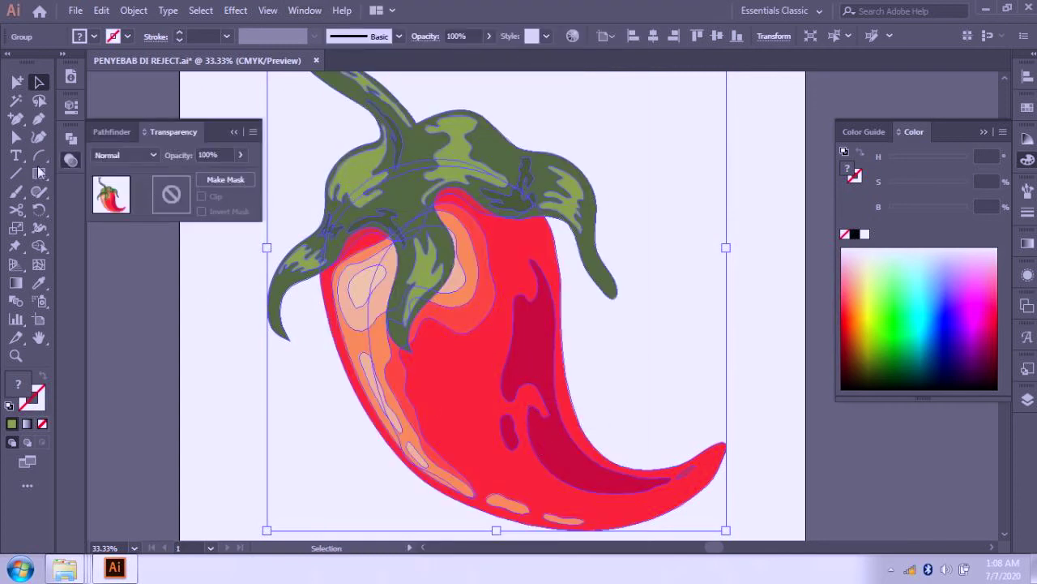
Step: Directly select the dark red shadows' compound path on the chili body, set its blend mode to Normal at full opacity, and deselect
left_click(16, 136)
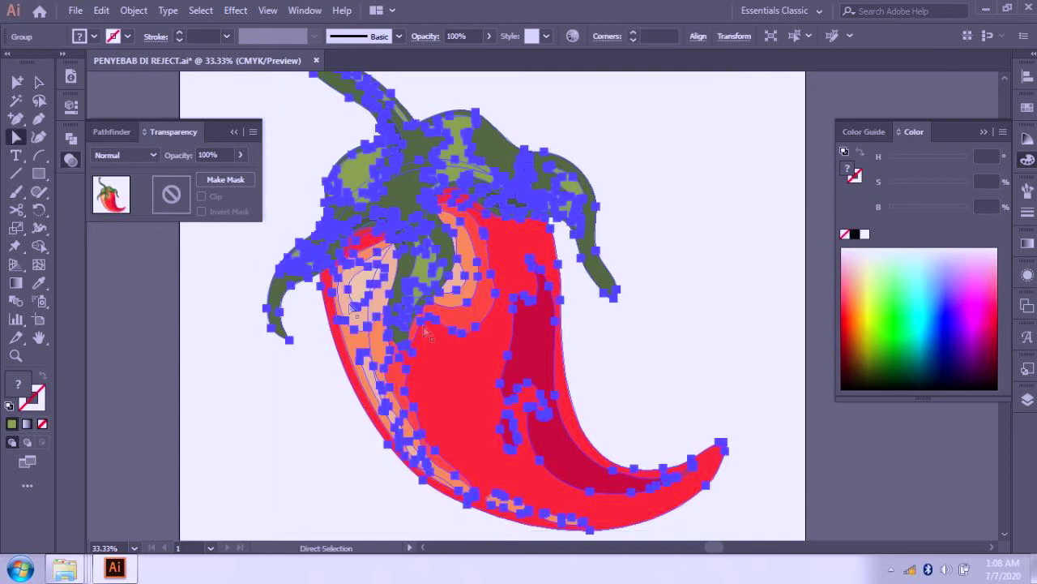
left_click(610, 352)
left_click(556, 450)
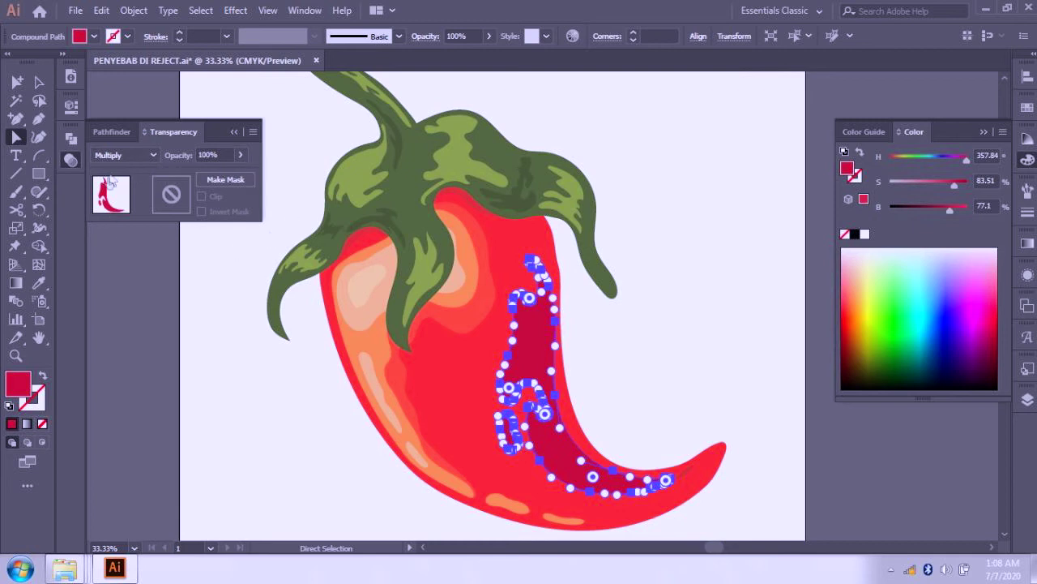
left_click(124, 157)
left_click(114, 169)
left_click(241, 154)
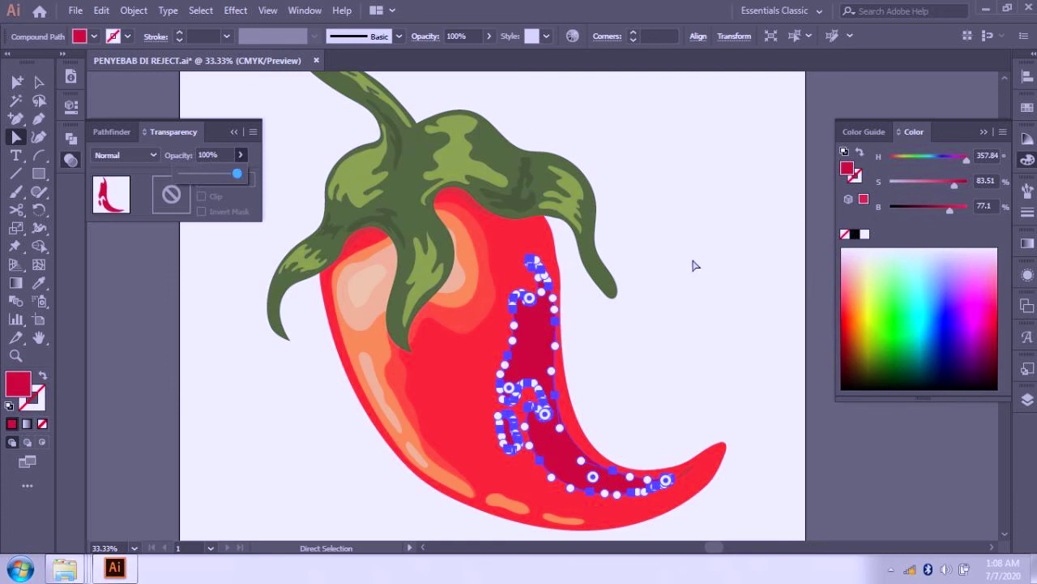
left_click(713, 266)
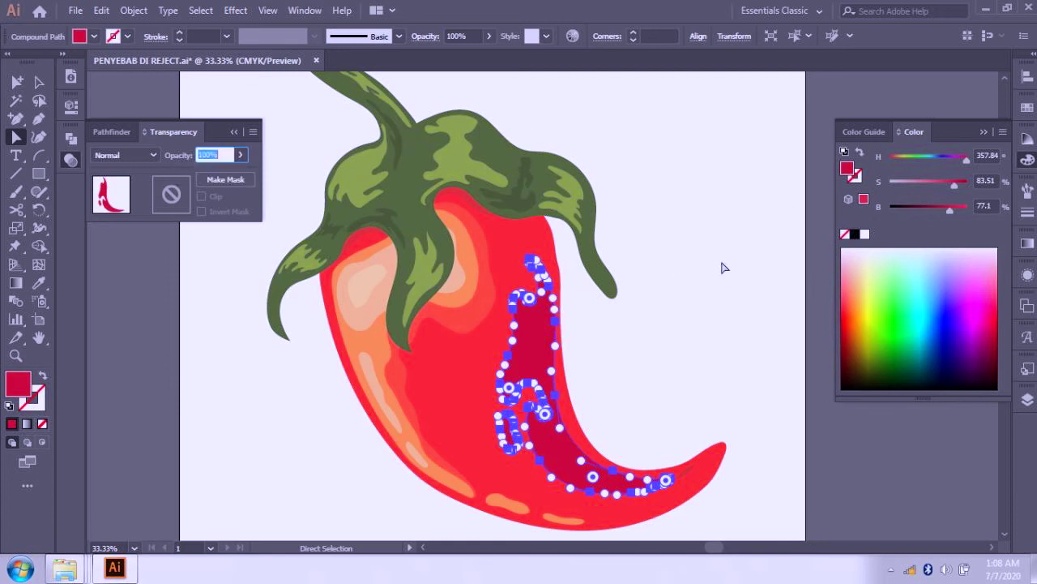
left_click(254, 438)
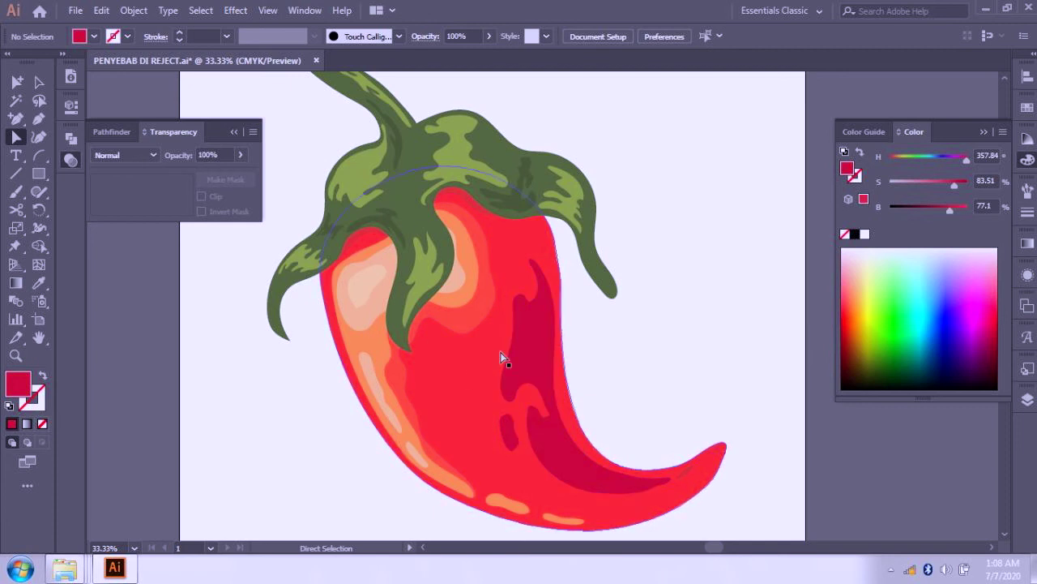
Step: Recolor the body shadows with the red sampled from the chili, set to 100% saturation and 82% brightness, and deselect
left_click(523, 358)
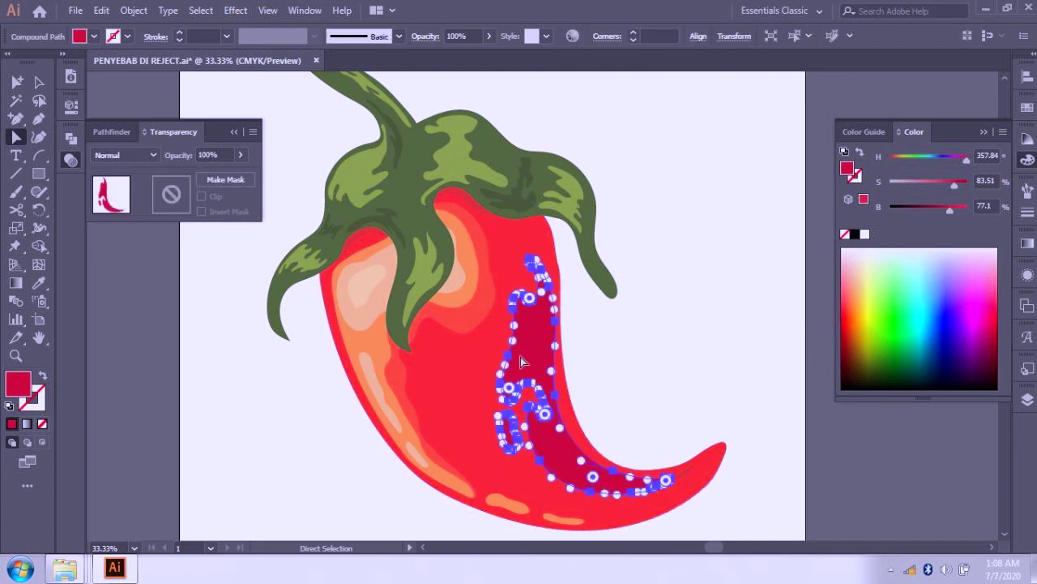
left_click(38, 283)
left_click(470, 343)
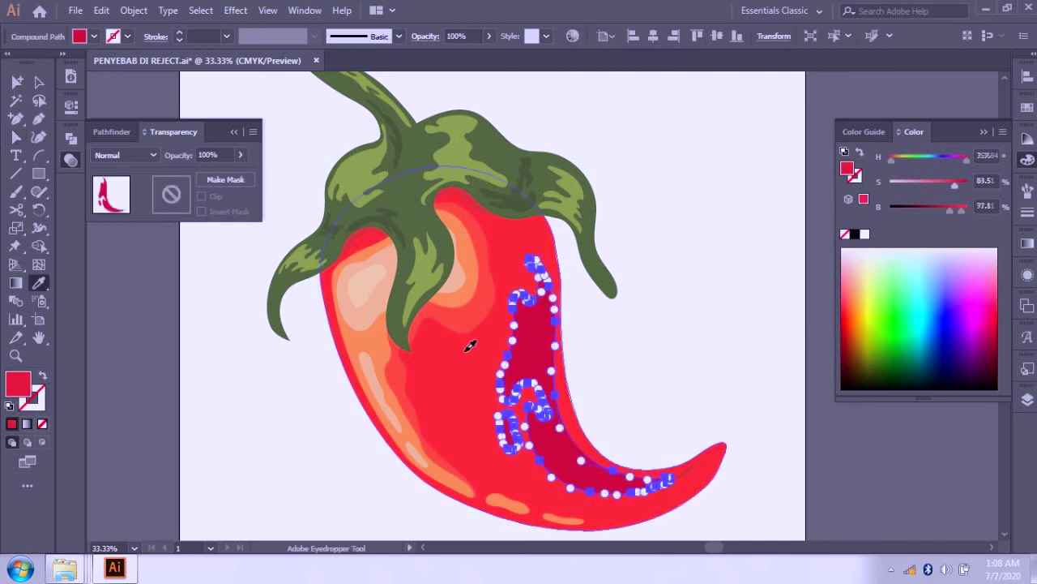
left_click(955, 213)
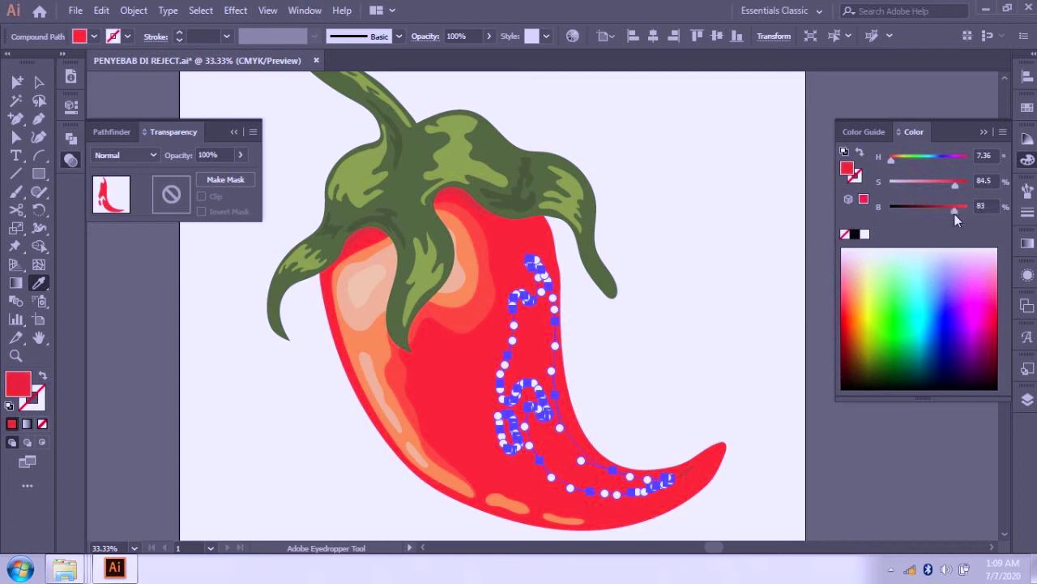
left_click_drag(957, 185, 969, 185)
left_click(955, 213)
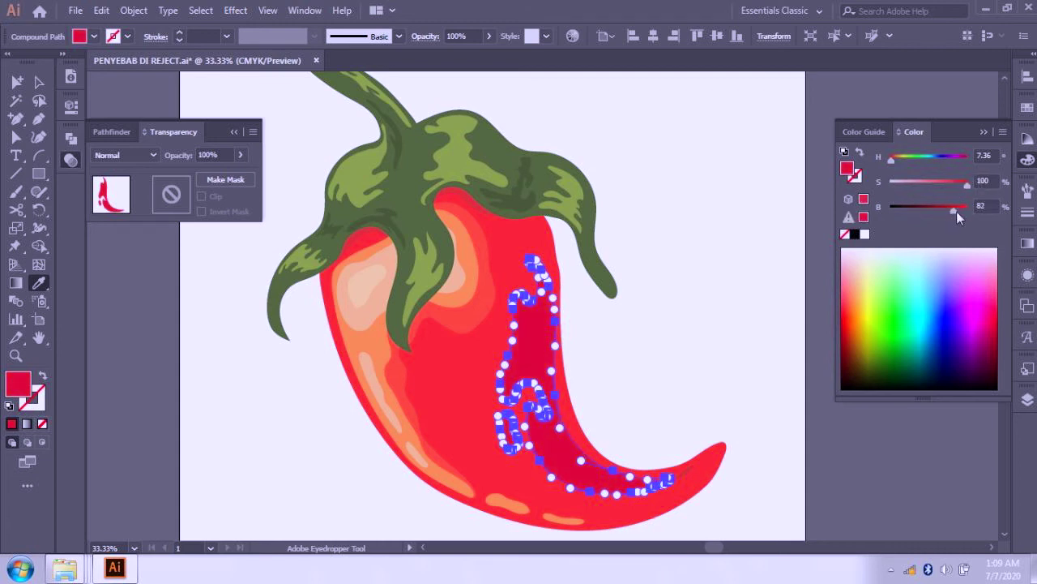
left_click(41, 82)
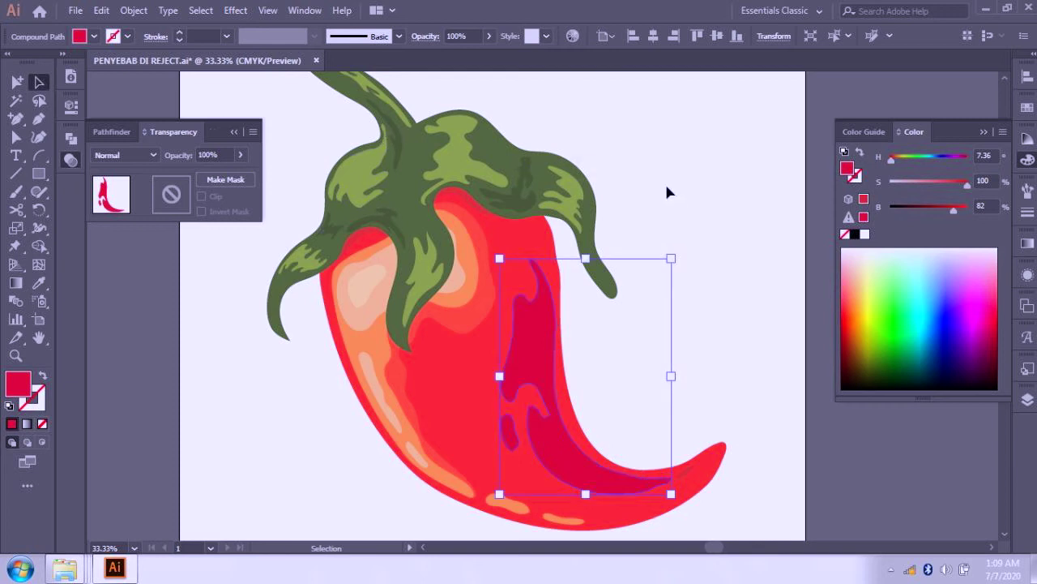
left_click(715, 204)
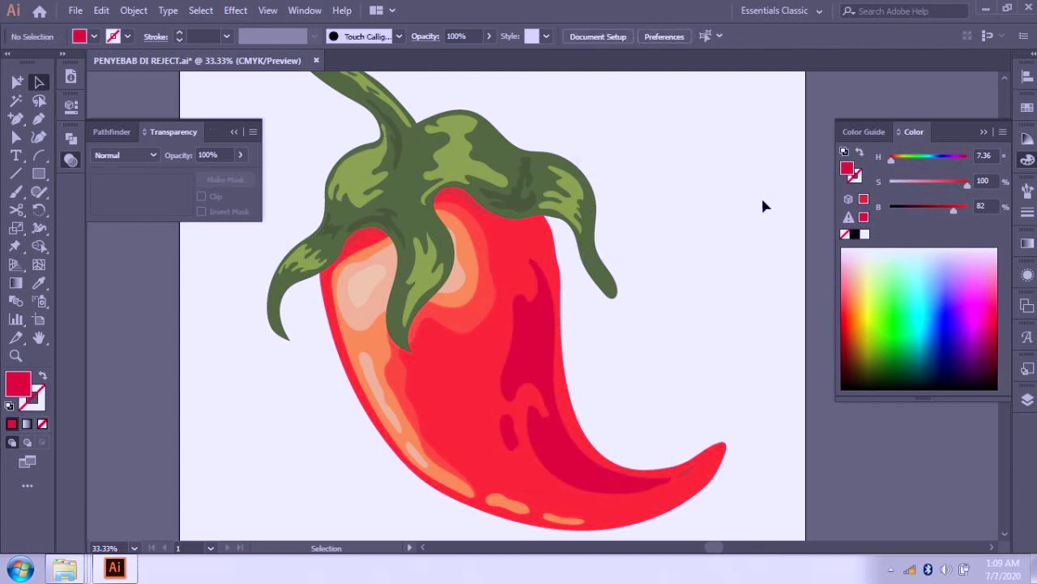
Step: Examine the recolored chili as a whole and its green stem shading up close
scroll(602, 169, "down", 3)
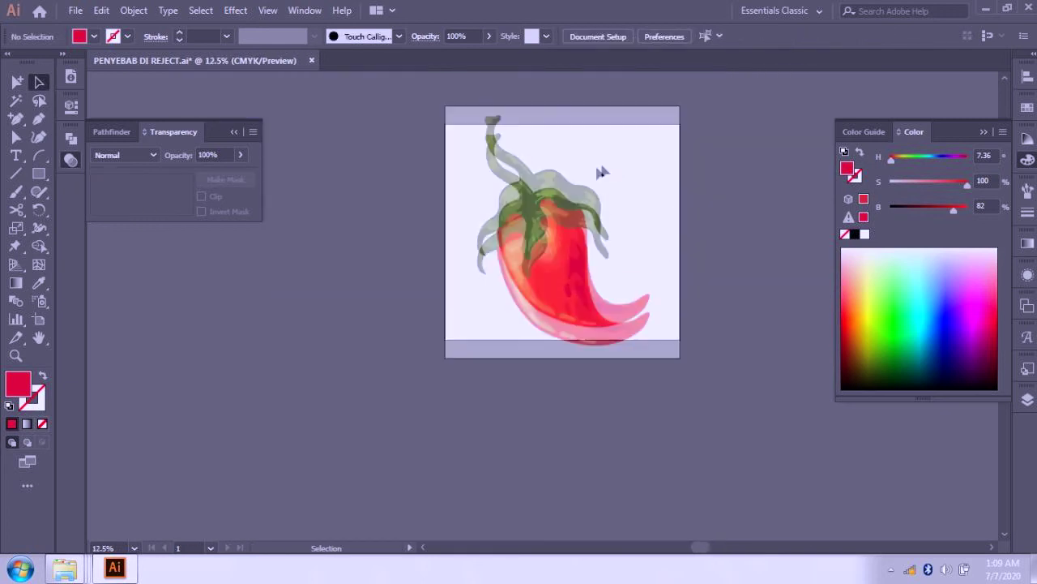
scroll(601, 171, "up", 2)
scroll(629, 281, "down", 1)
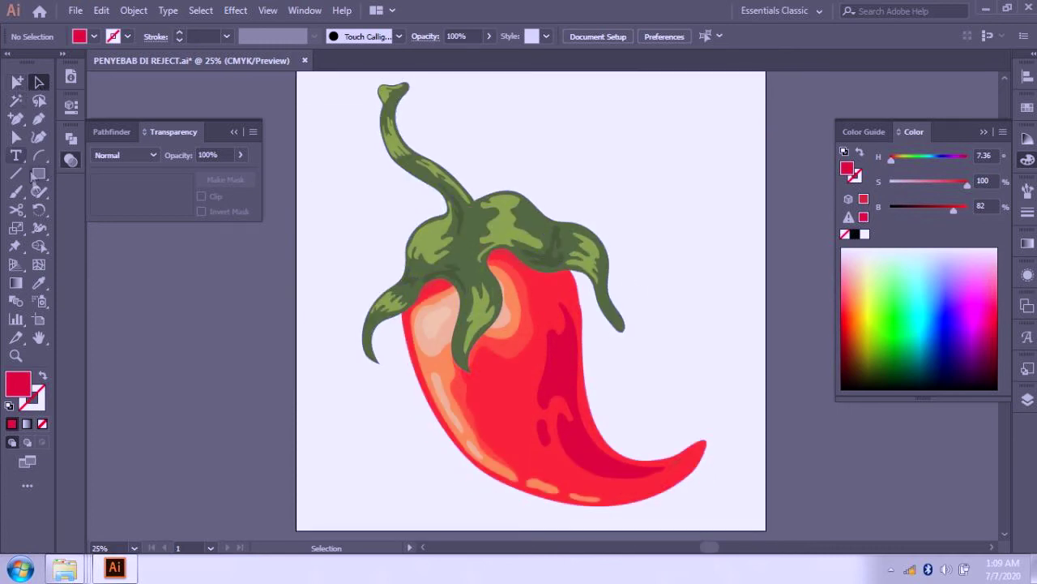
scroll(527, 243, "up", 3)
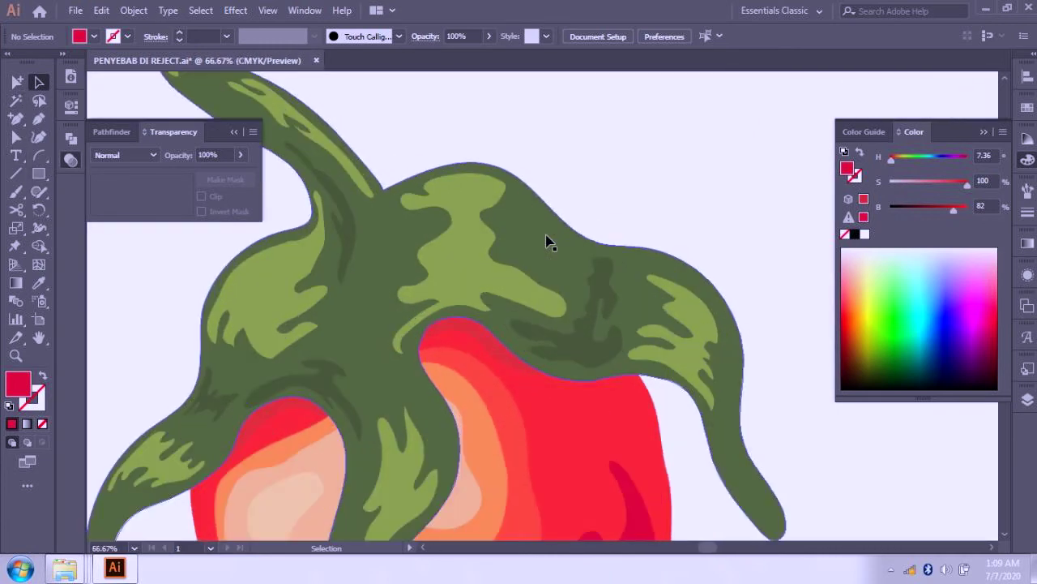
scroll(454, 209, "down", 3)
scroll(540, 178, "down", 2)
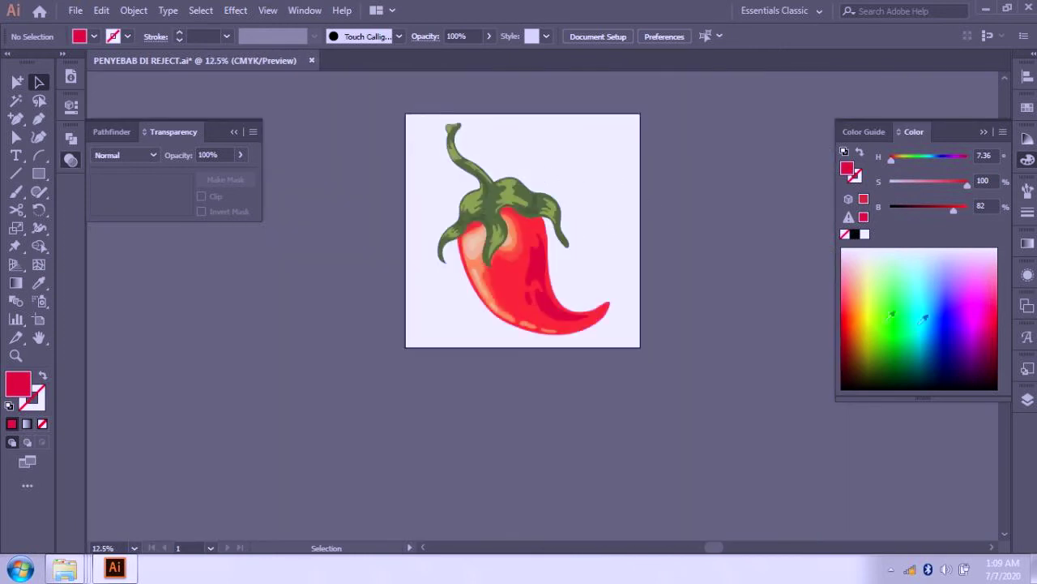
Step: Hide the STYLE LAYER and review the UKURAN/SIZE and OPEN PATH layers one at a time, hiding each again
left_click(1026, 400)
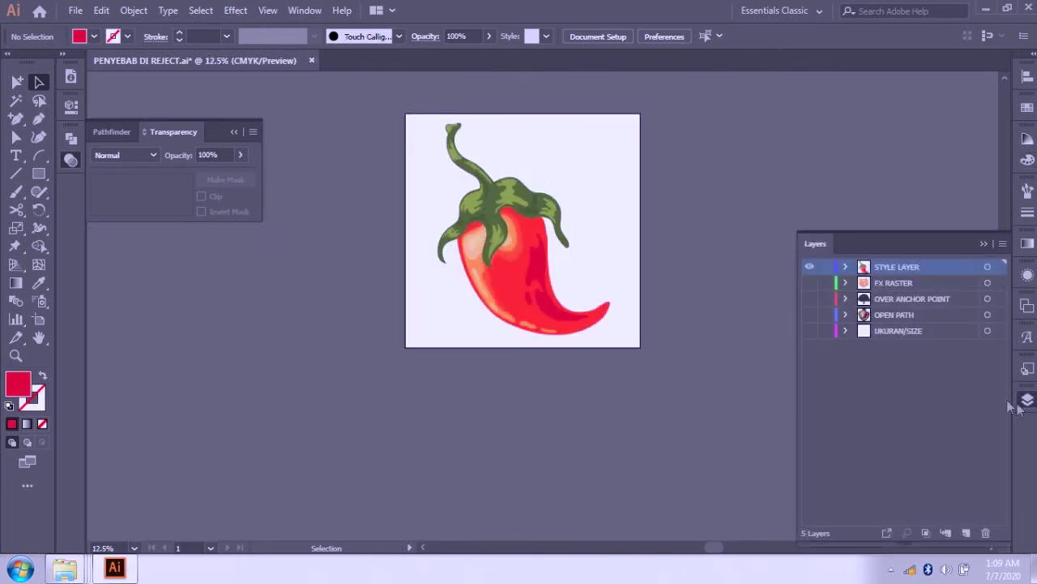
left_click(809, 273, "ctrl")
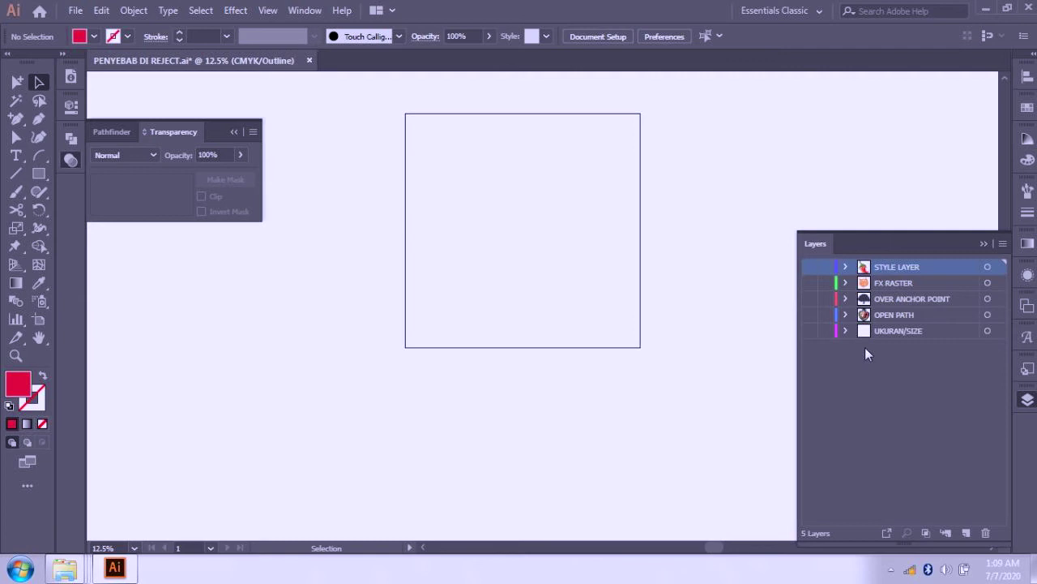
left_click(810, 331, "ctrl")
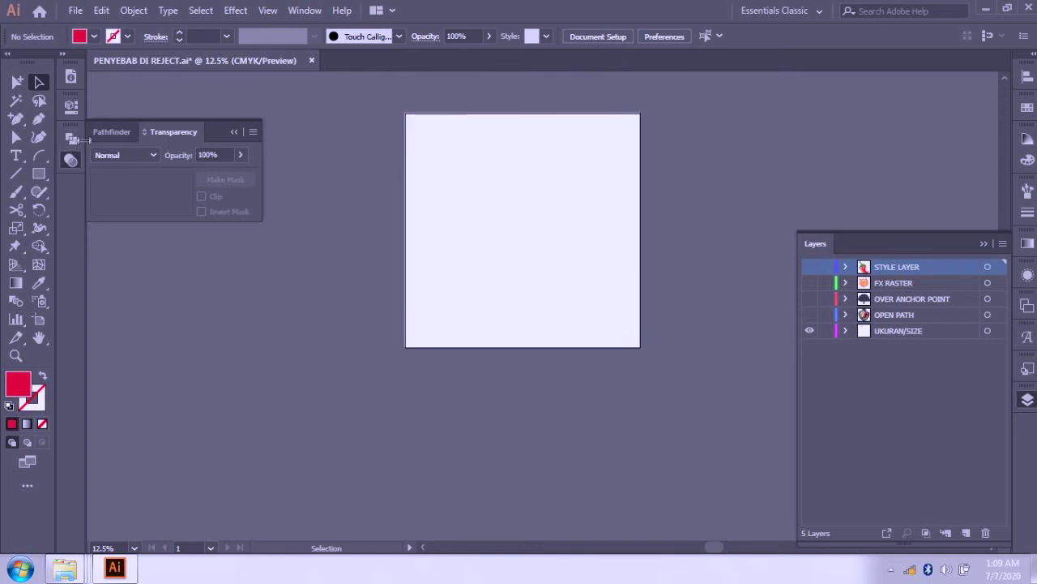
left_click(72, 160)
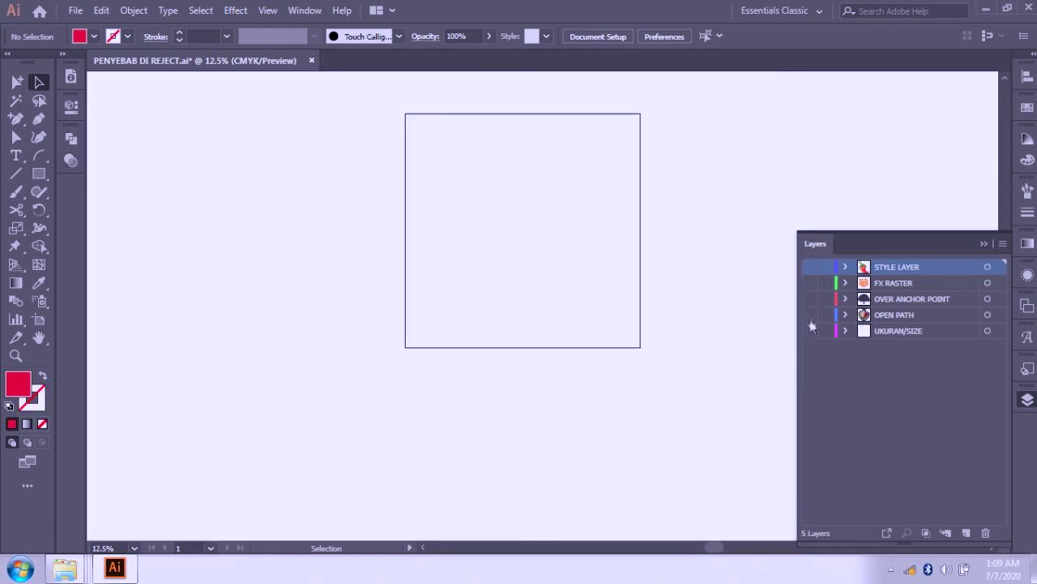
left_click(808, 315)
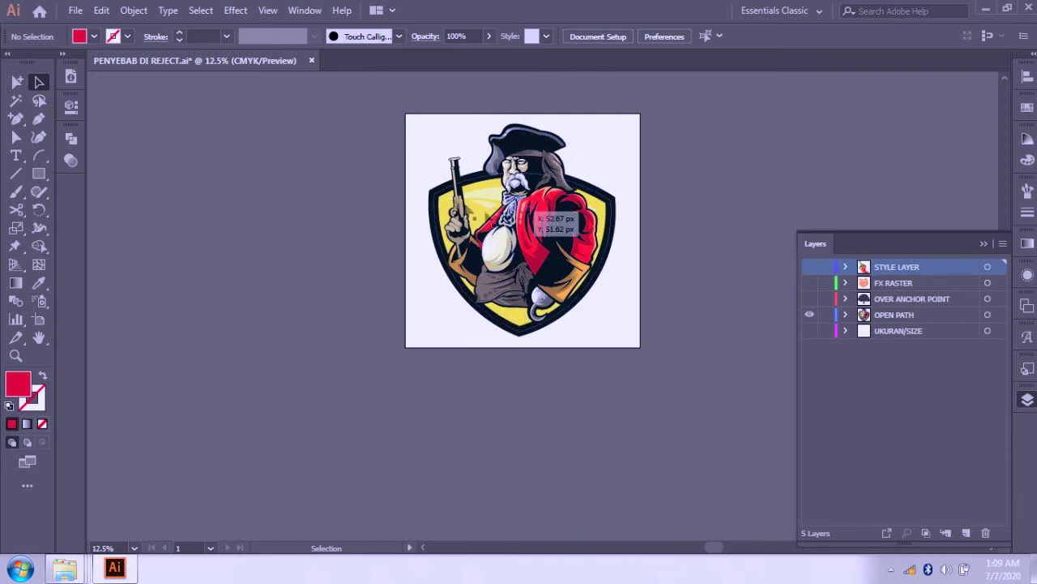
key("ctrl+plus")
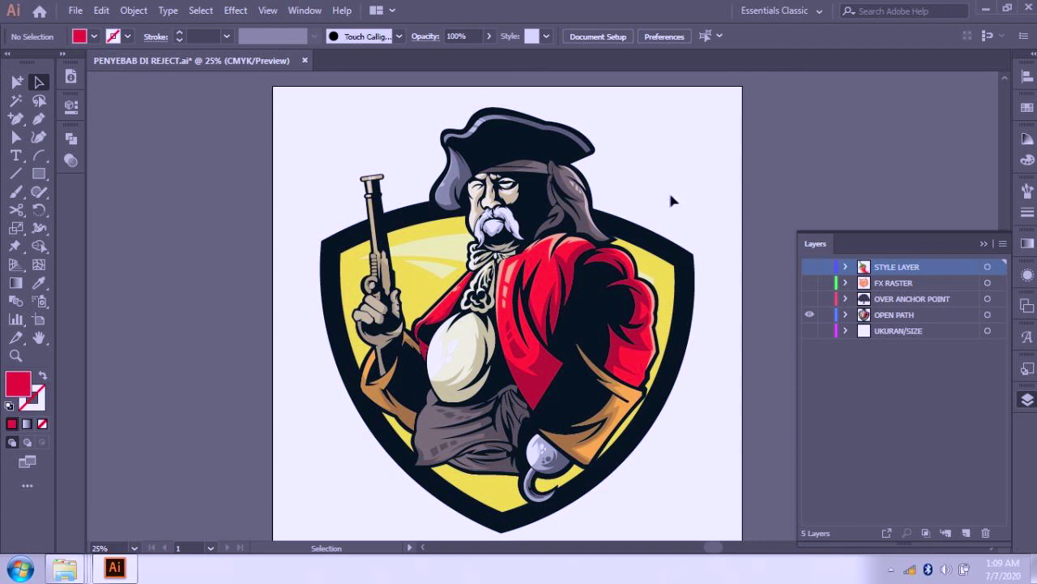
left_click(809, 315, "ctrl")
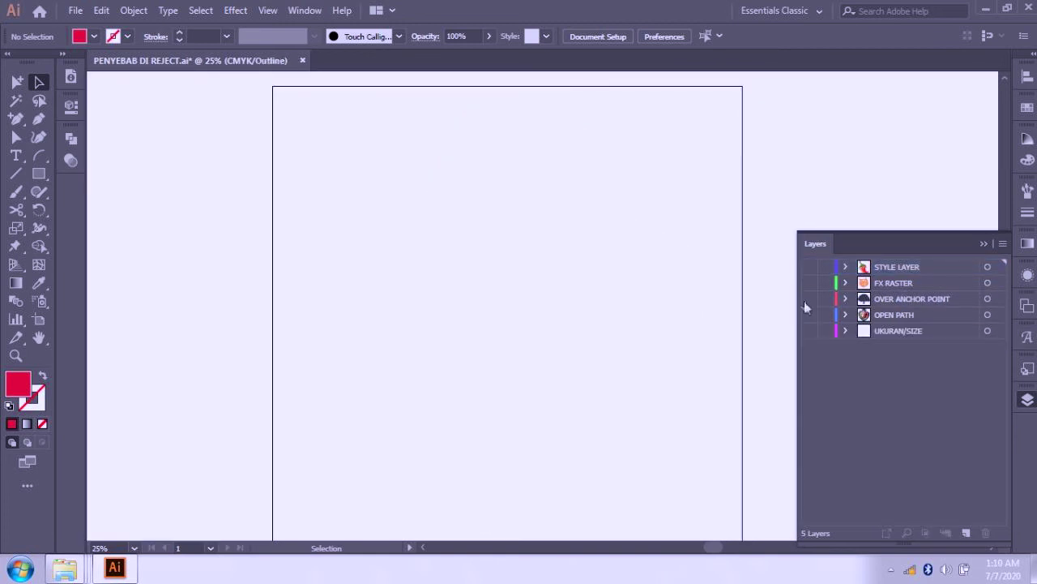
Step: Show the OVER ANCHOR POINT layer, select the tree silhouette and examine the anchor points along its edge up close
left_click(809, 299, "ctrl")
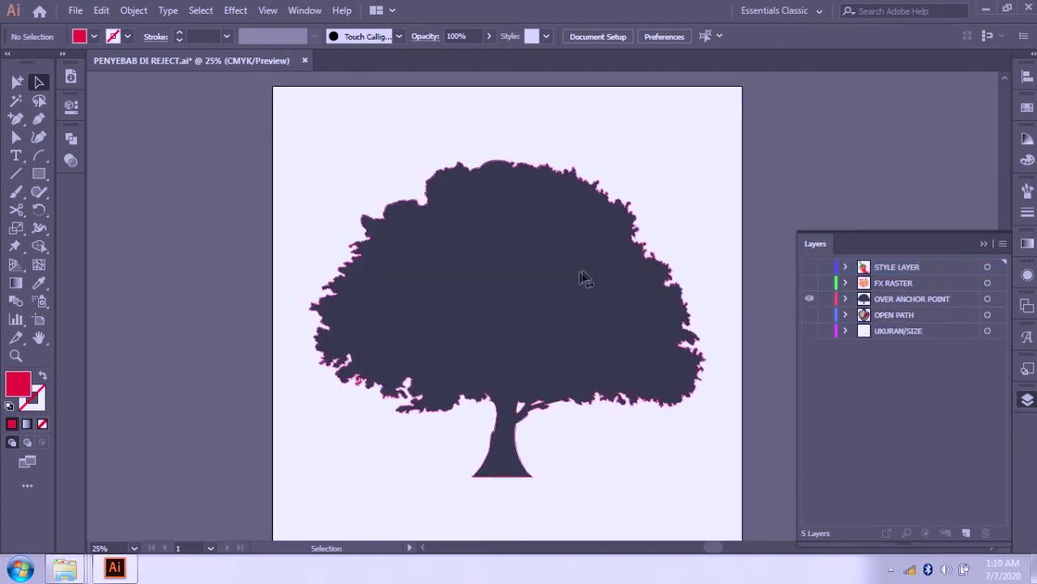
left_click(637, 283)
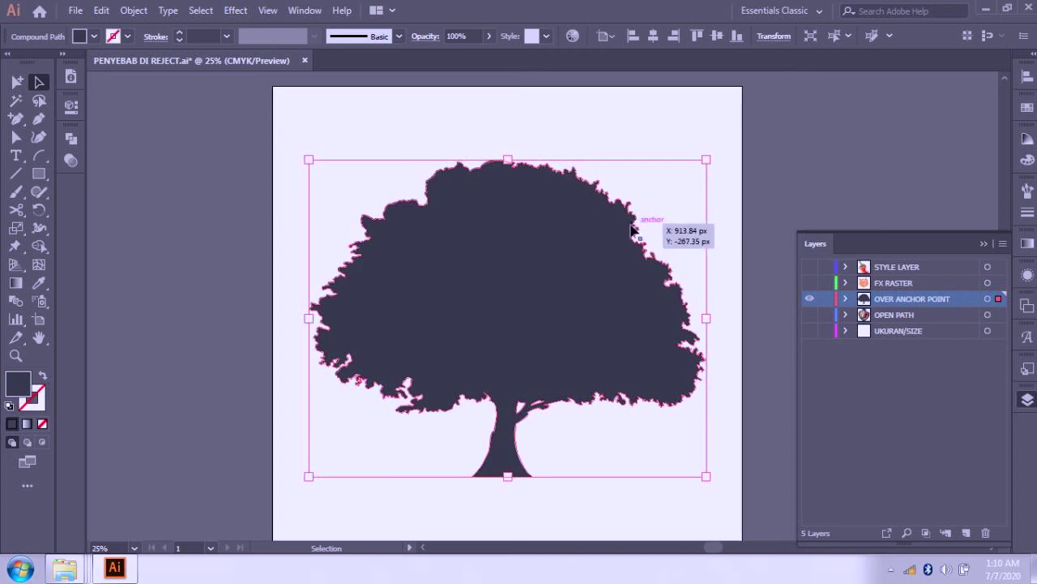
scroll(672, 232, "up", 7)
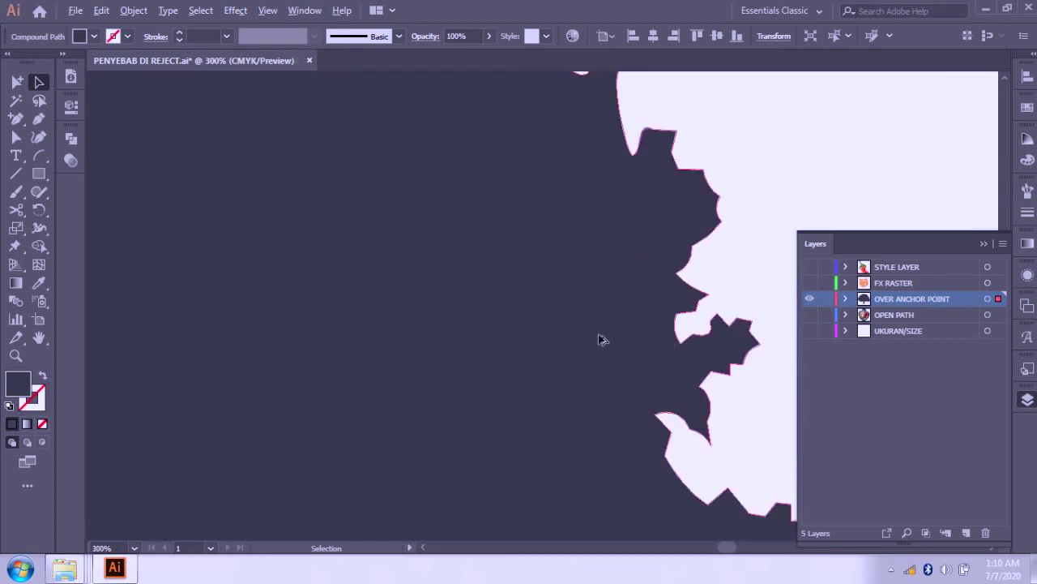
scroll(597, 332, "down", 6)
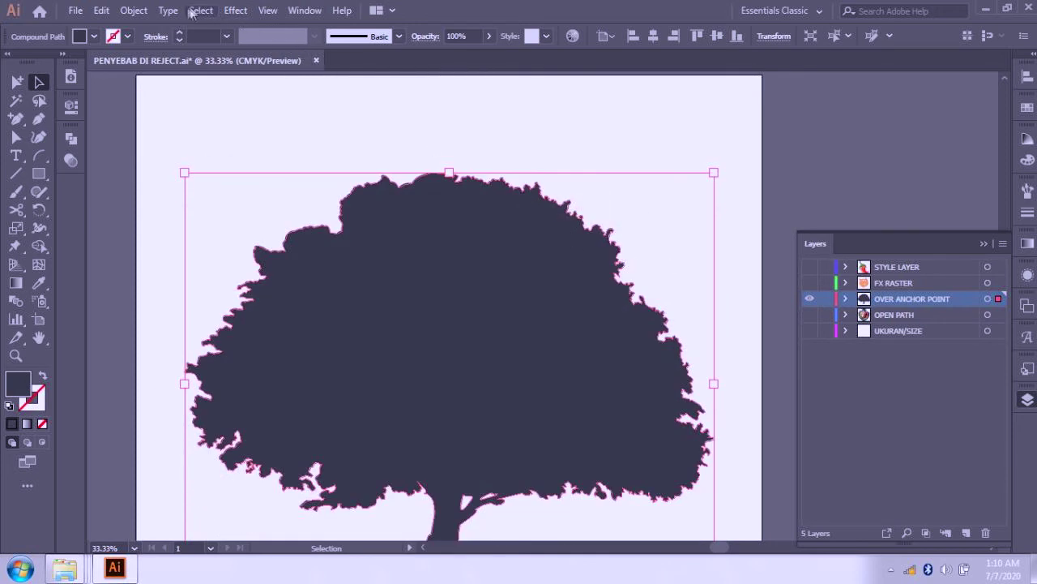
Step: Simplify the tree silhouette's path with 50% curve precision and a 140° angle threshold, and deselect it
left_click(119, 11)
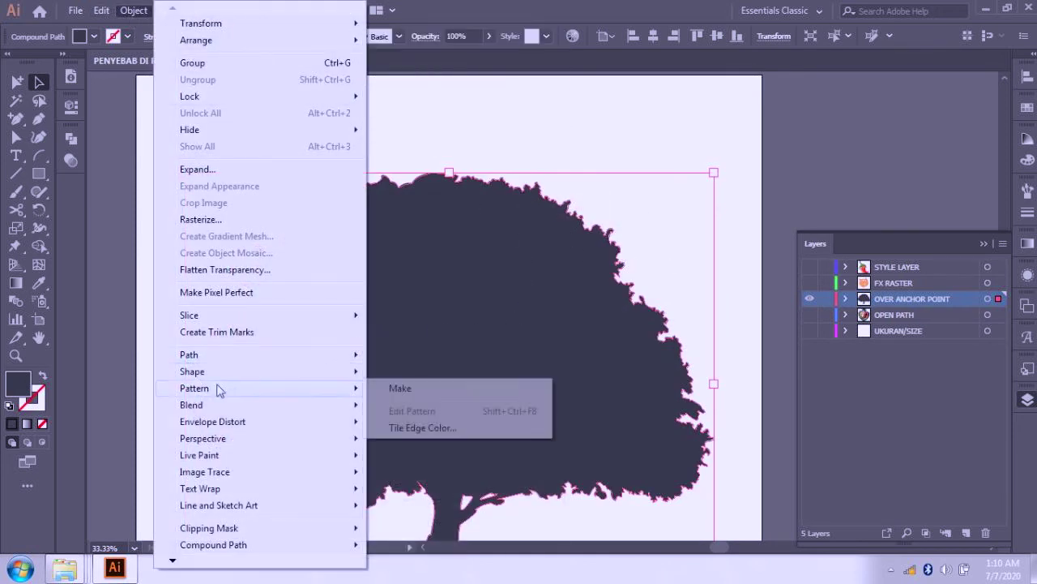
mouse_move(219, 361)
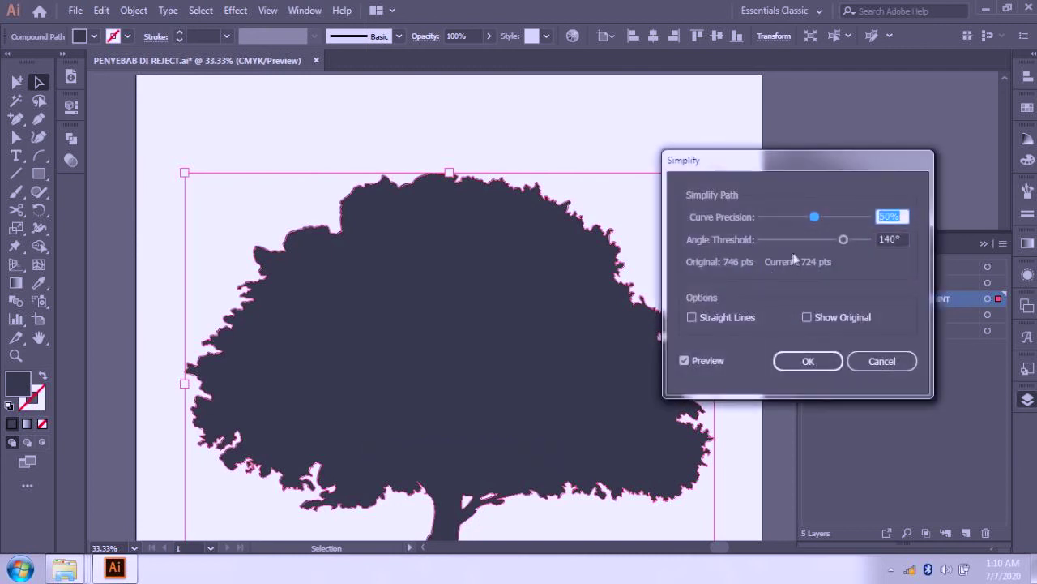
mouse_move(834, 240)
left_mouse_down()
mouse_move(772, 244)
mouse_move(842, 239)
mouse_move(810, 239)
mouse_move(858, 253)
mouse_move(843, 237)
left_mouse_up()
left_click(810, 360)
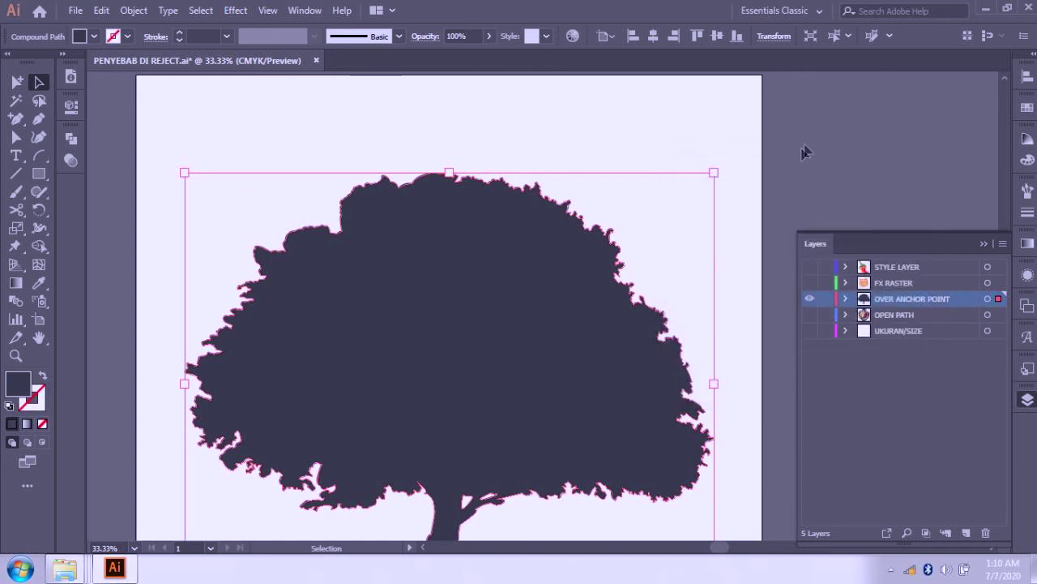
left_click(832, 157)
scroll(607, 224, "down", 1)
left_click(556, 251)
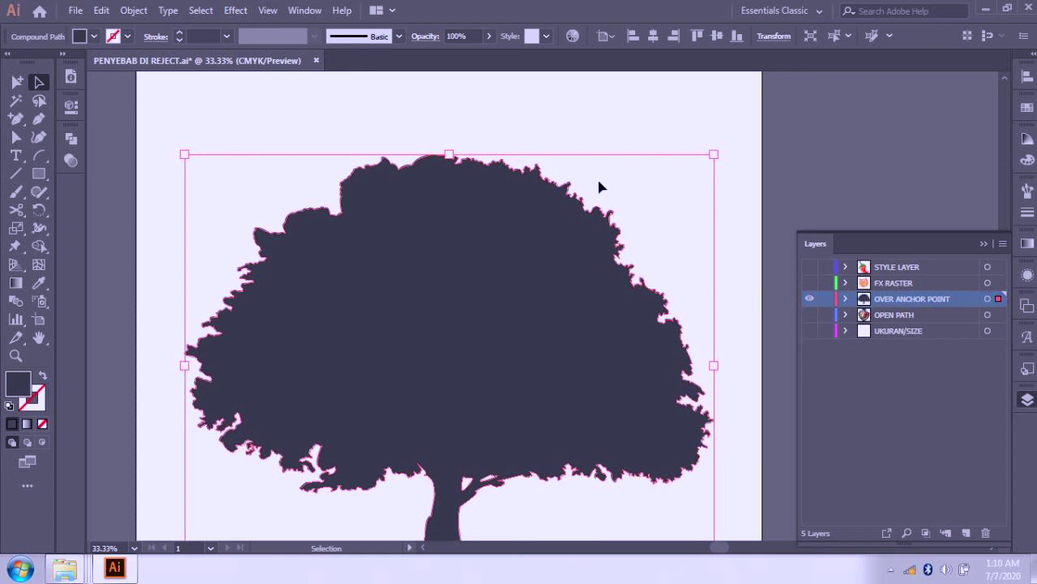
left_click(843, 197)
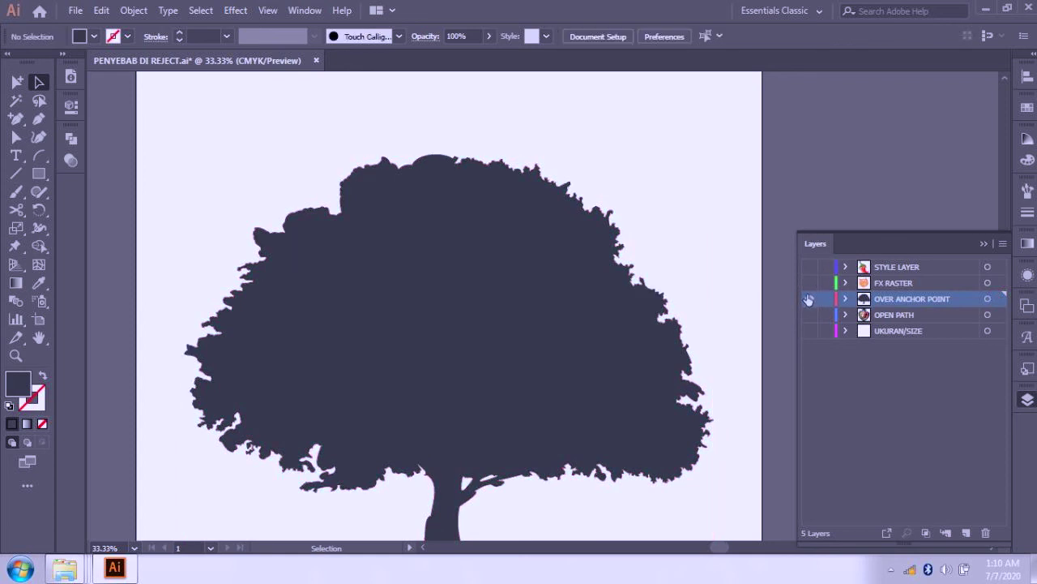
Step: Hide the OVER ANCHOR POINT layer and review the FX RASTER layer's phoenix and the STYLE LAYER's chili separately
left_click(809, 298, "ctrl")
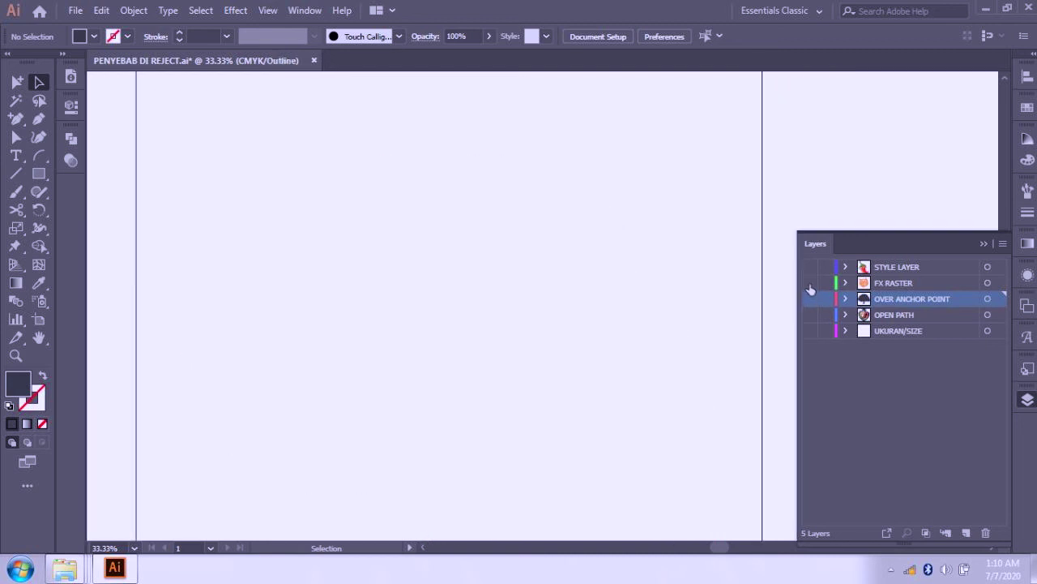
left_click(810, 287, "ctrl")
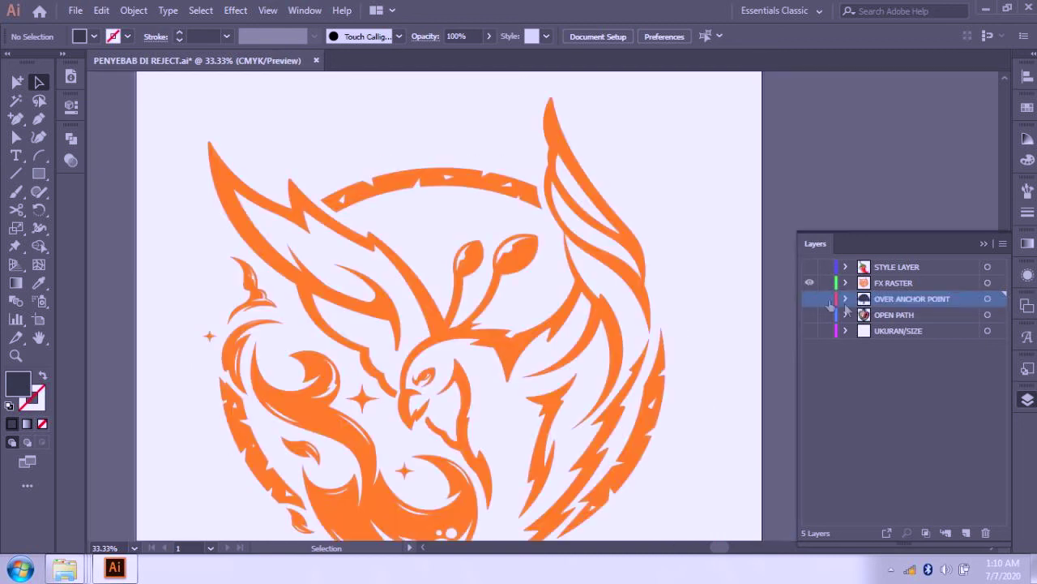
left_click(449, 130)
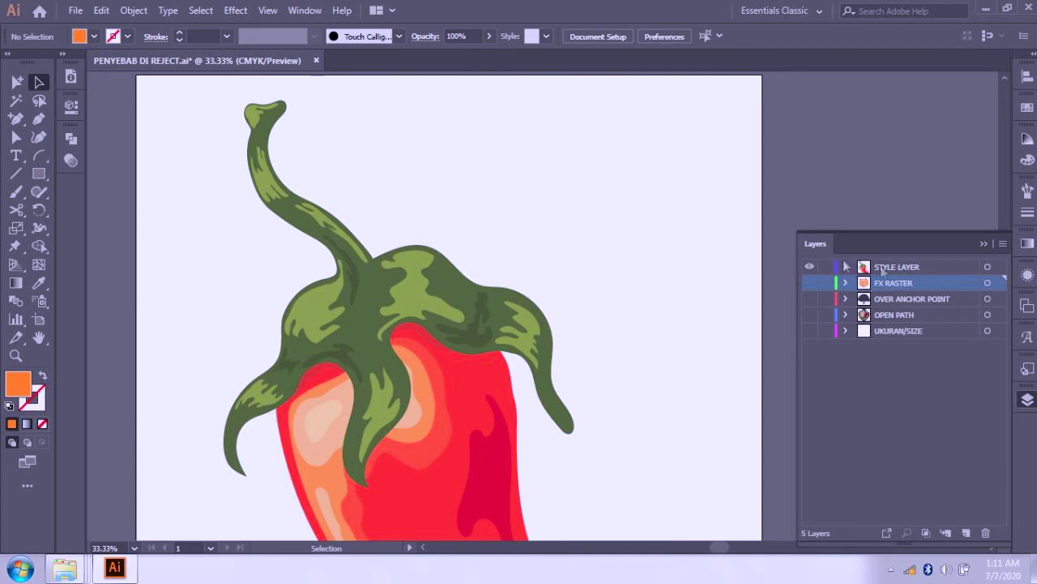
scroll(602, 278, "down", 3)
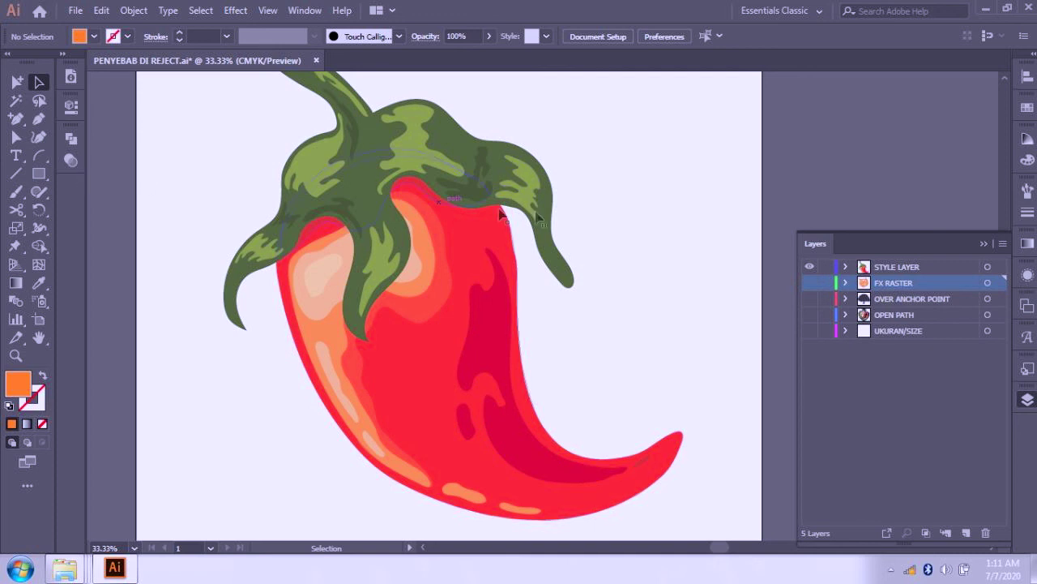
Step: Review the blend mode options for the chili's dark red body shadows, check the dark green stem shading's transparency settings, and deselect
left_click(69, 161)
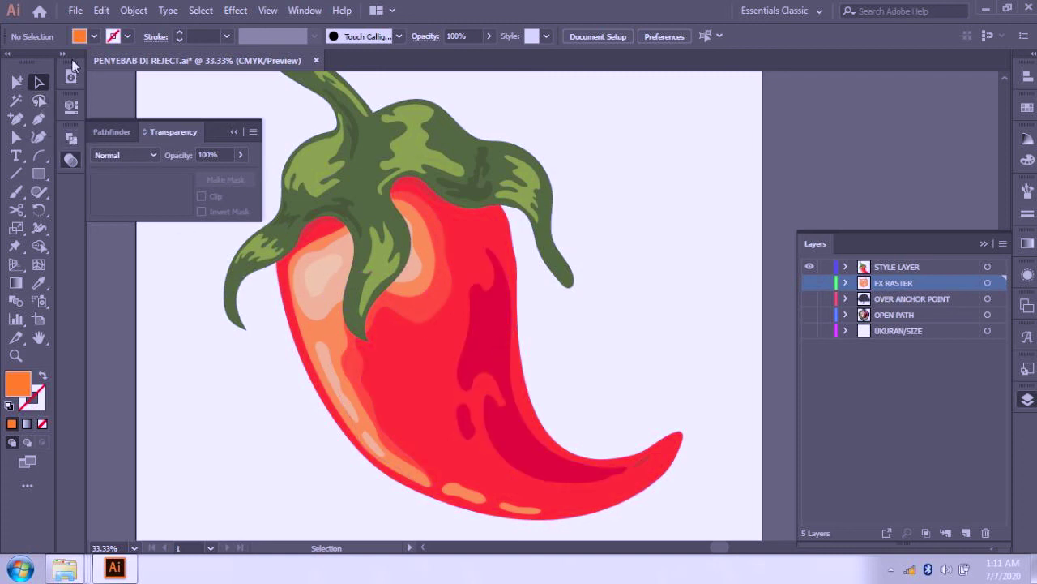
key("a")
left_click(470, 350)
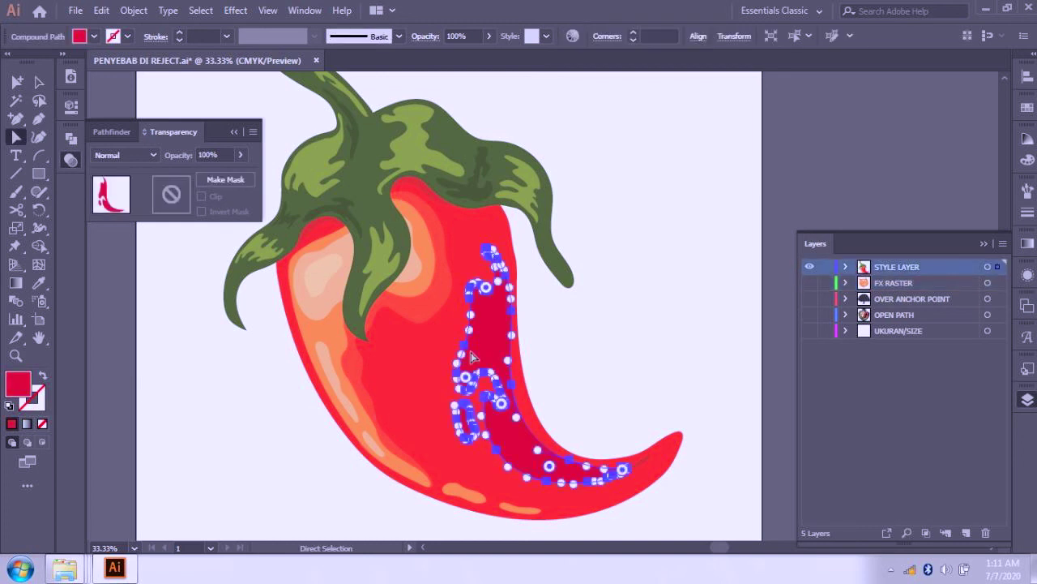
left_click(116, 154)
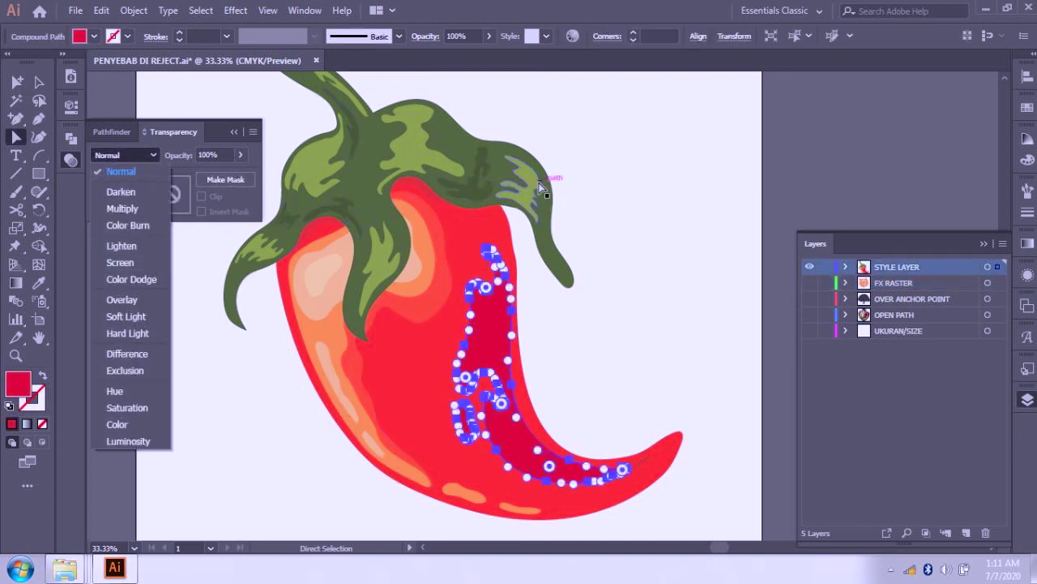
left_click(466, 201)
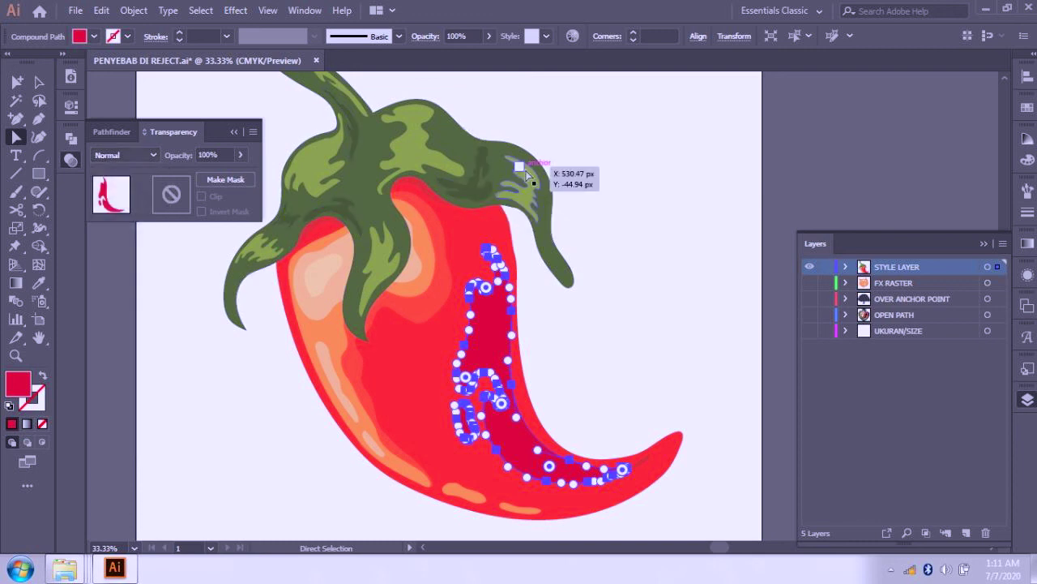
left_click(473, 199)
left_click(683, 195)
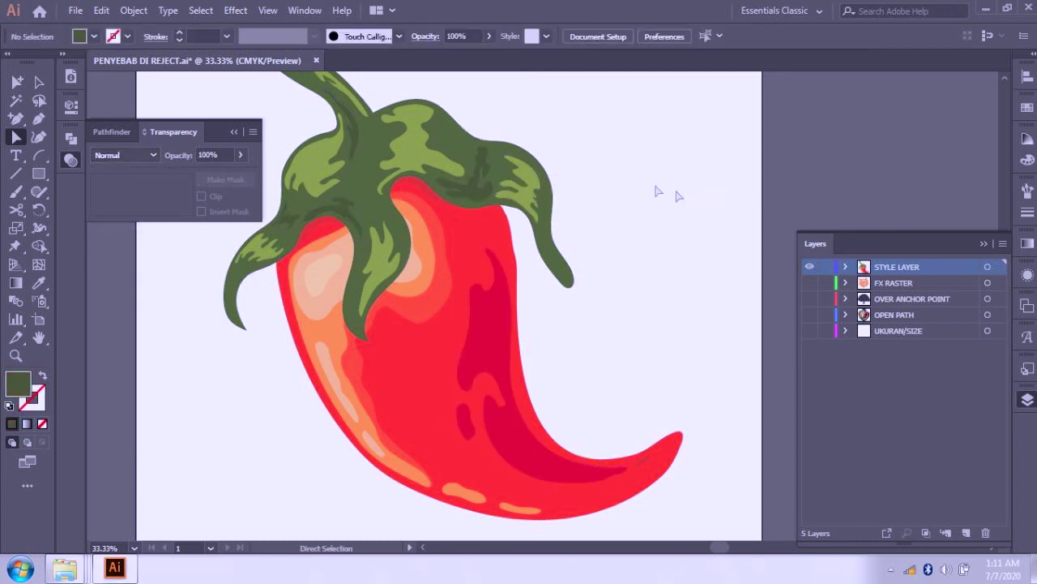
Step: Inspect the HSB fill values of the light green stem highlights, deselect, and bring back the layer list
left_click(425, 160)
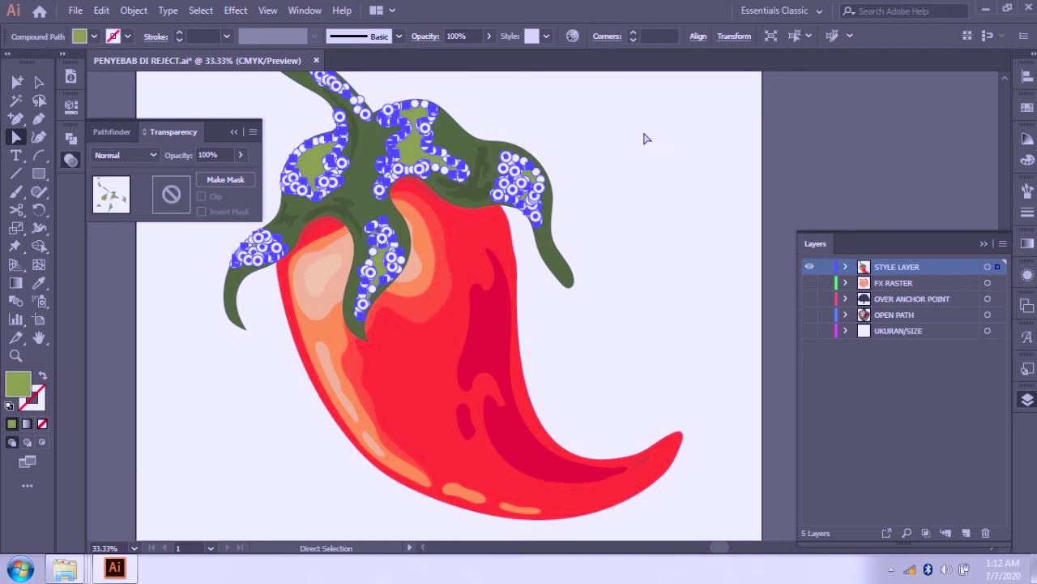
left_click(1028, 161)
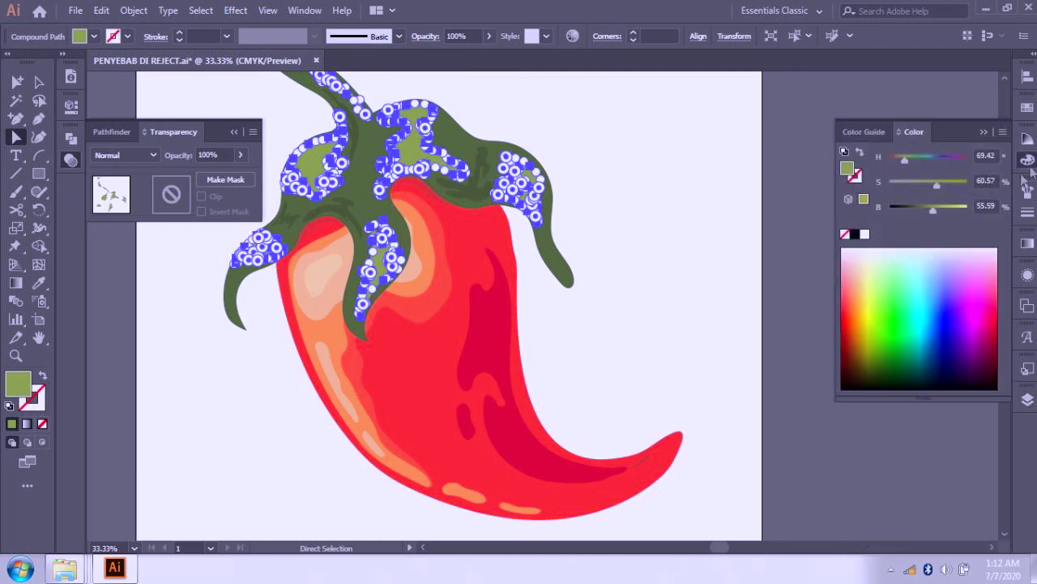
left_click(611, 206)
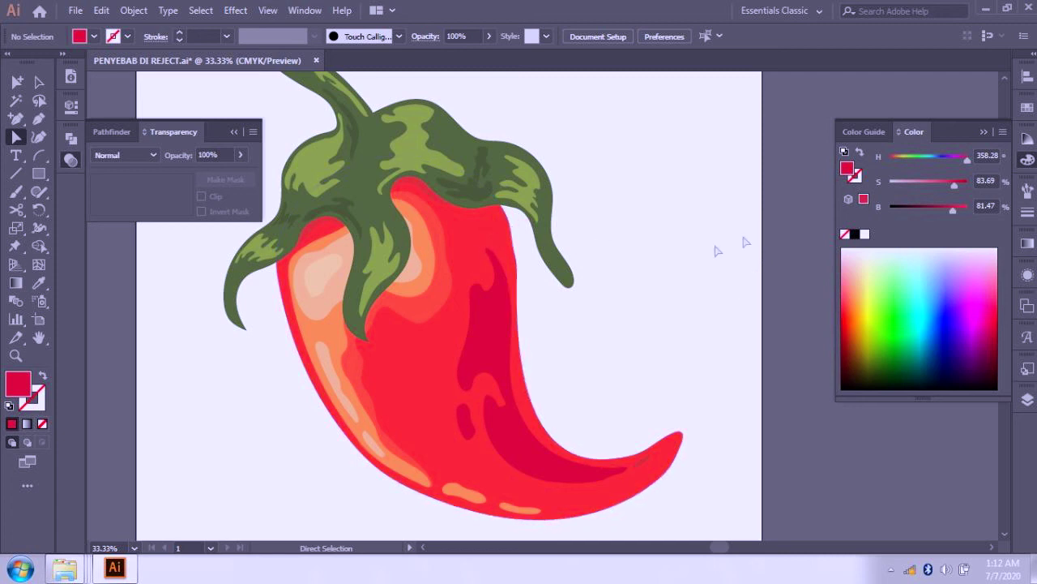
scroll(422, 255, "up", 2)
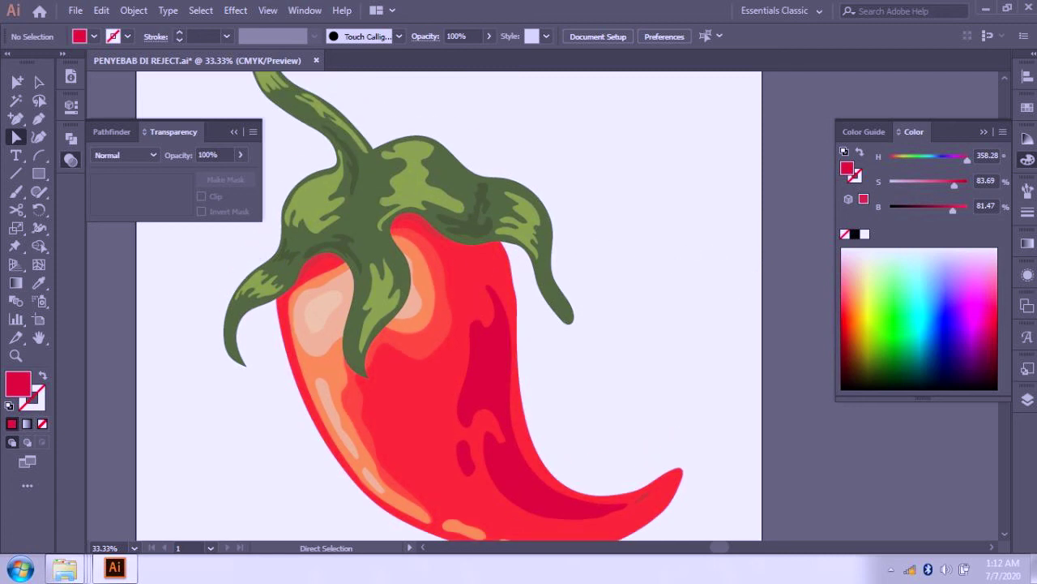
left_click(1028, 399)
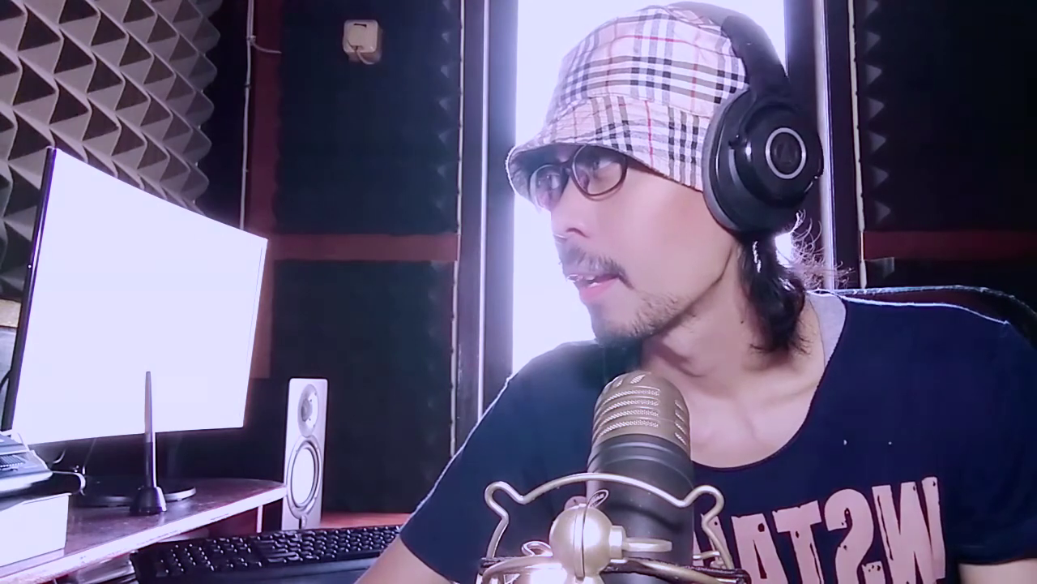